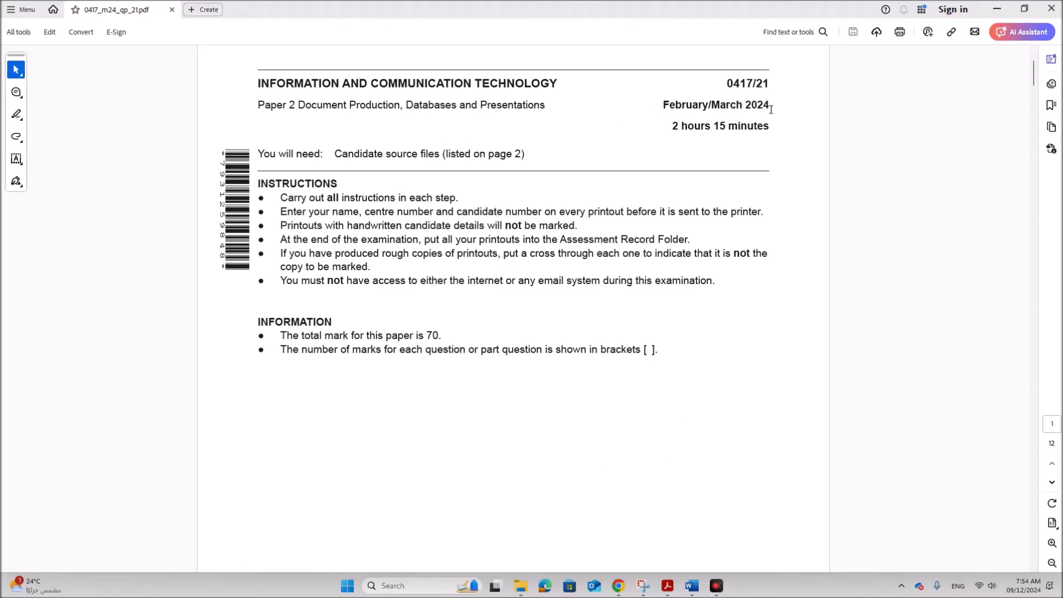
# Scroll the exam paper to page 2 and highlight the Task 2 – Document heading.
pyautogui.scroll(-12, 561, 438)
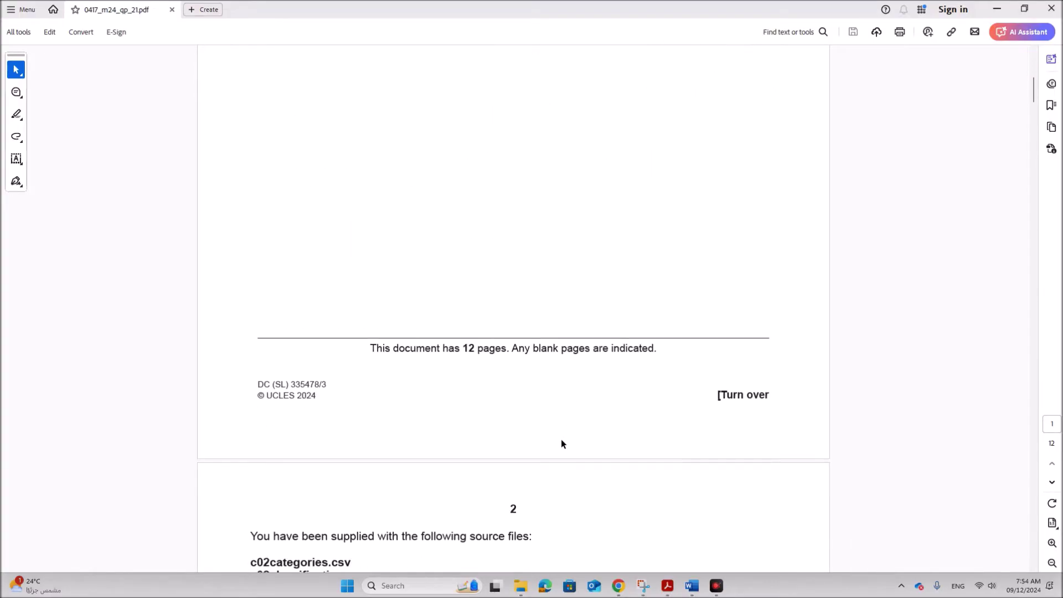
pyautogui.scroll(-5, 560, 434)
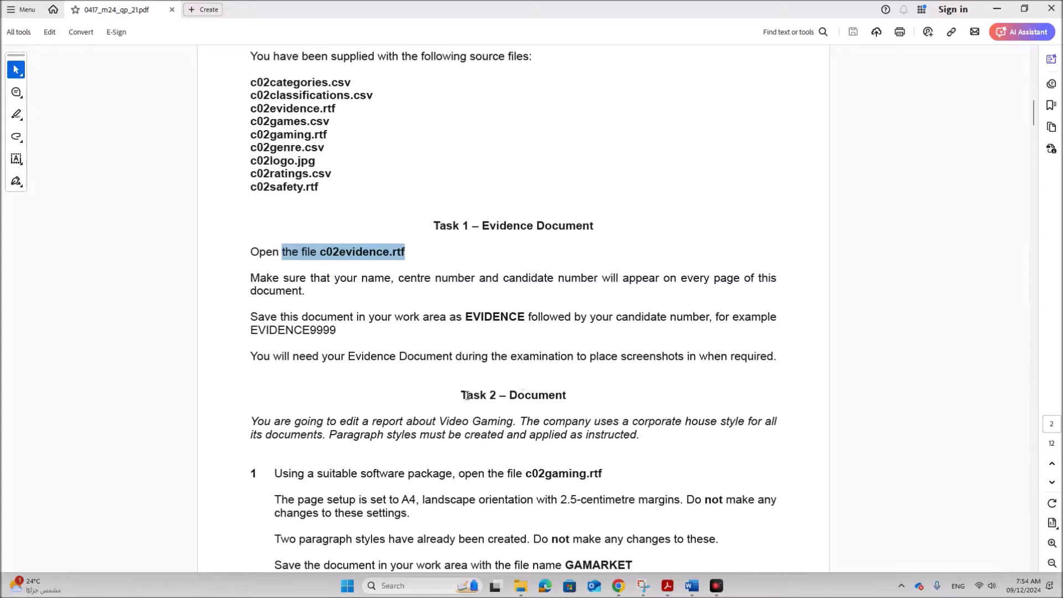
pyautogui.moveTo(461, 396); pyautogui.dragTo(562, 398)
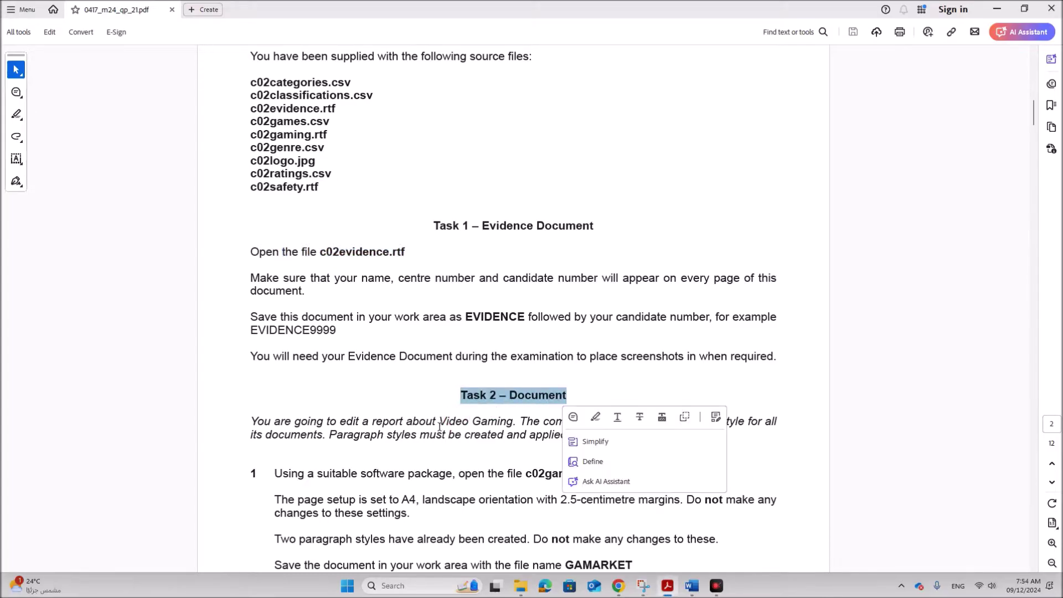
pyautogui.scroll(-2, 439, 473)
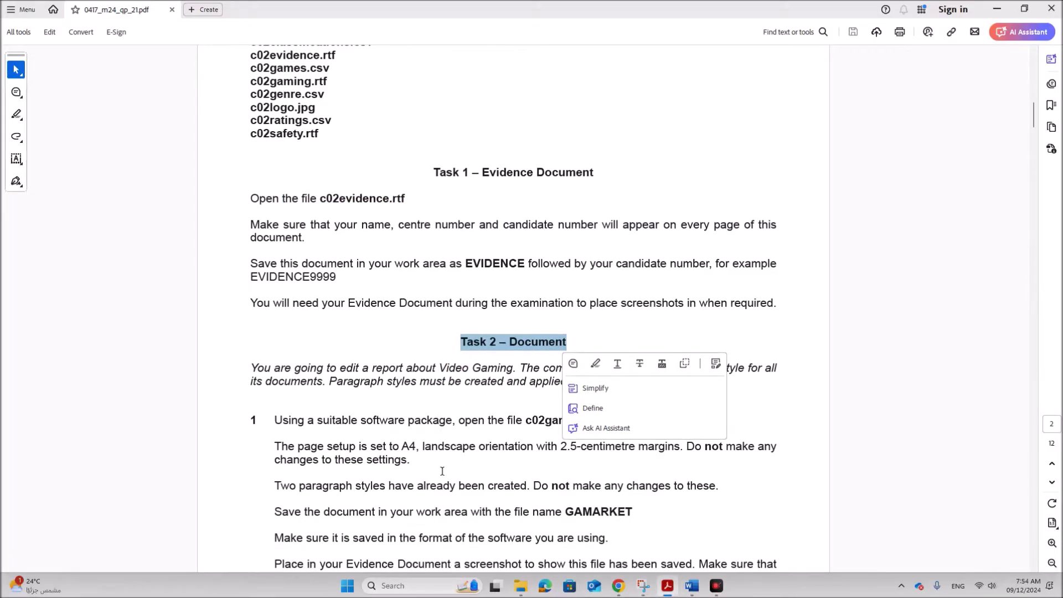
pyautogui.scroll(4, 455, 391)
pyautogui.click(454, 350)
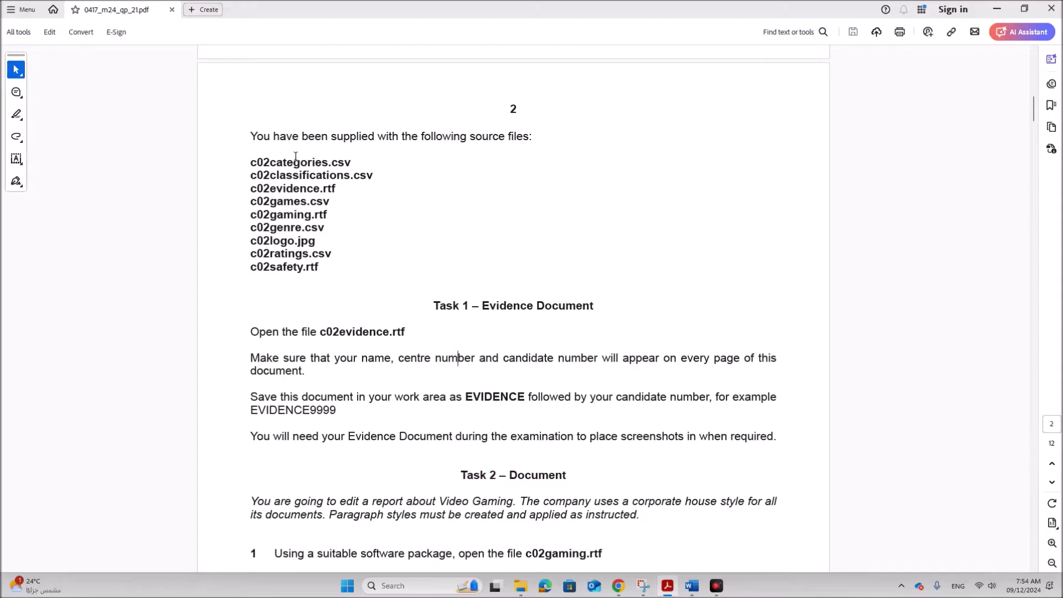
# Read page 2's list of source file names, check them in the exam folder, and return to the PDF.
pyautogui.moveTo(245, 156); pyautogui.dragTo(325, 256)
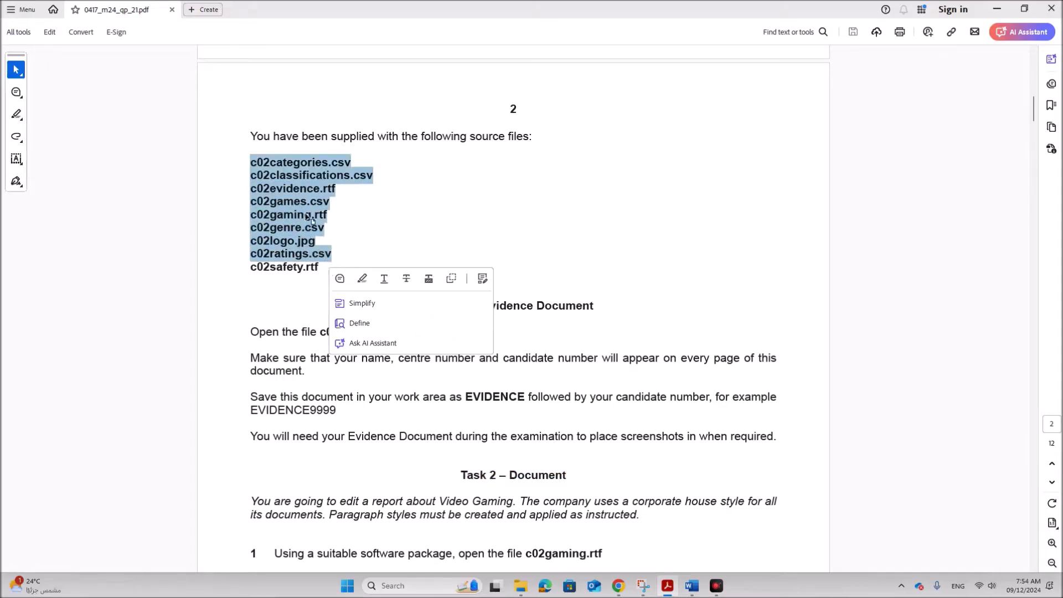
pyautogui.click(399, 233)
pyautogui.click(521, 586)
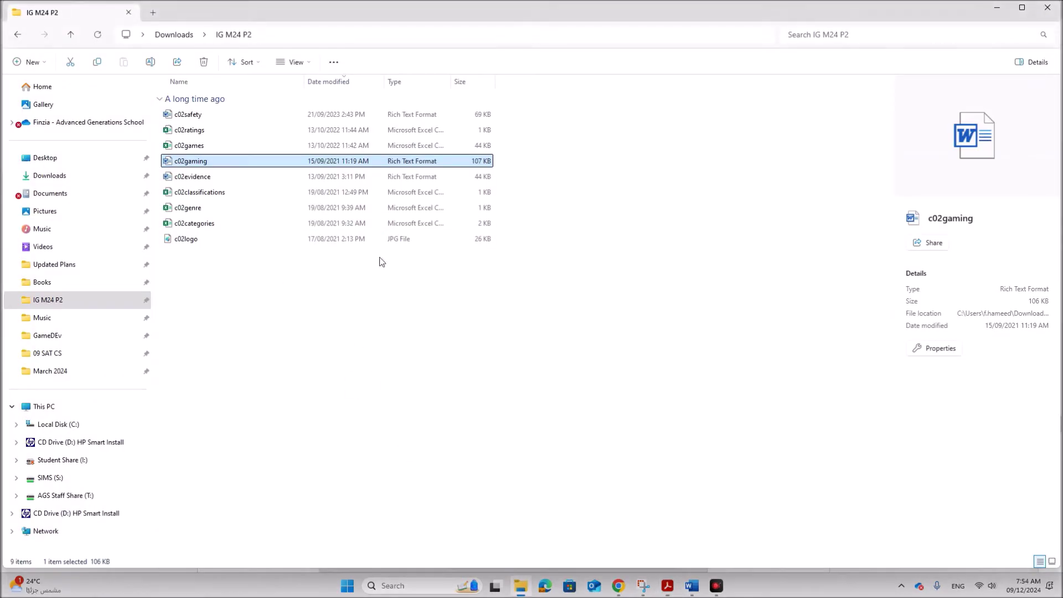
pyautogui.click(667, 586)
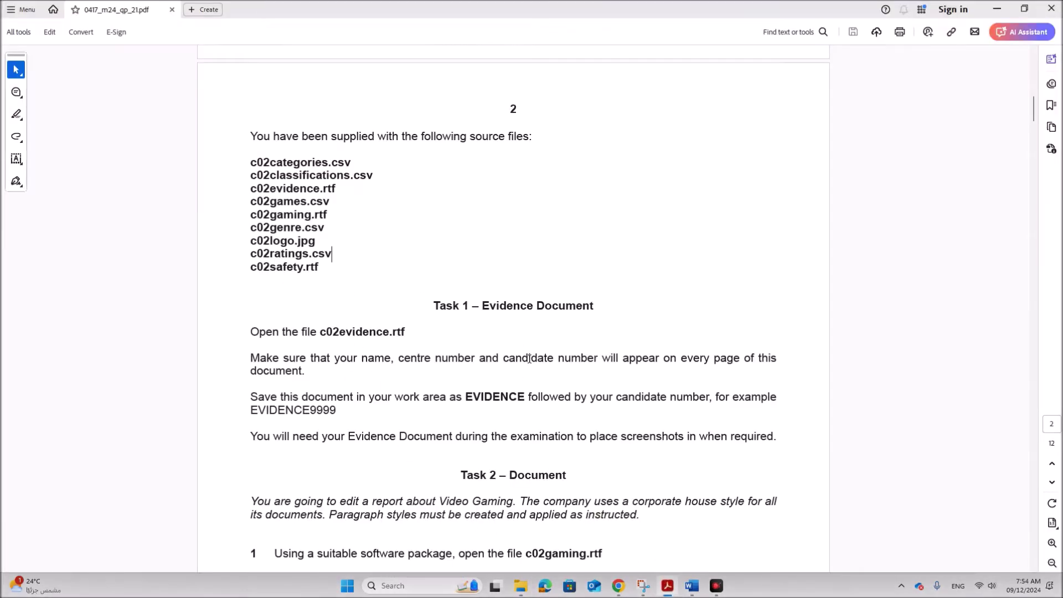
pyautogui.scroll(-2, 512, 336)
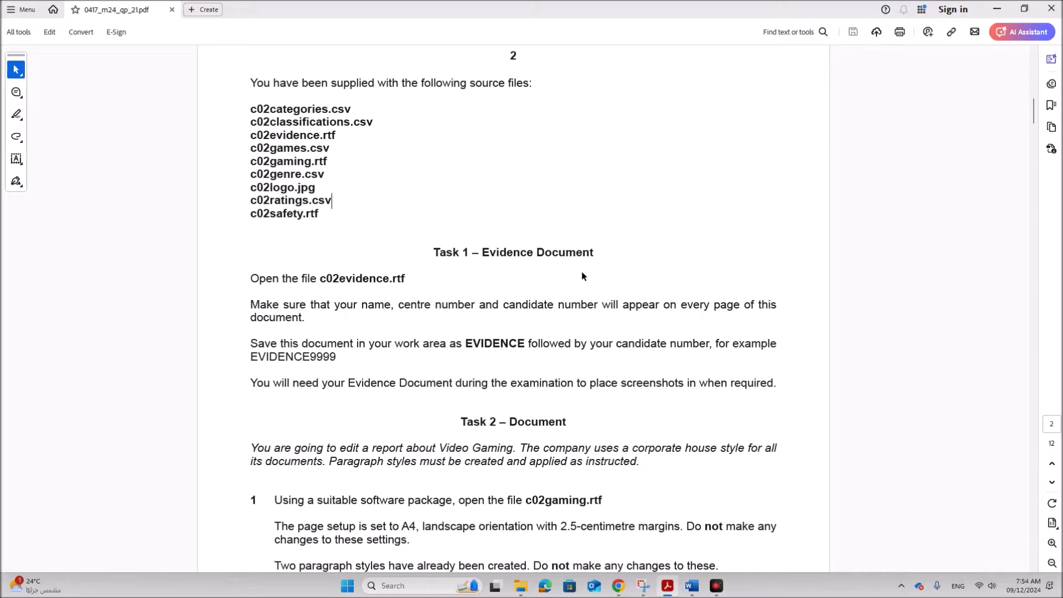
pyautogui.moveTo(323, 281); pyautogui.dragTo(415, 281)
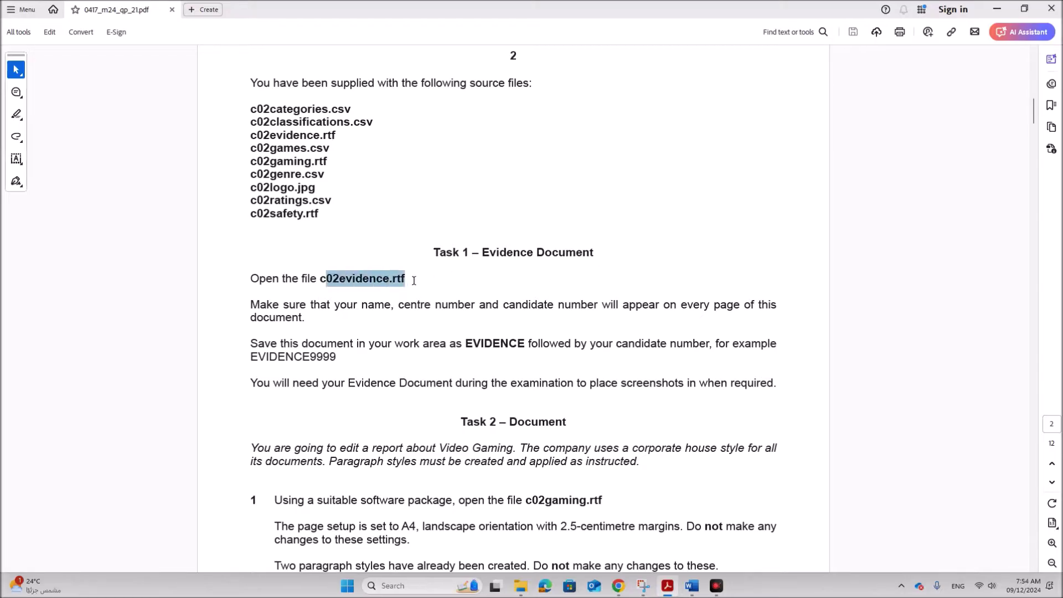
pyautogui.moveTo(312, 306); pyautogui.dragTo(741, 312)
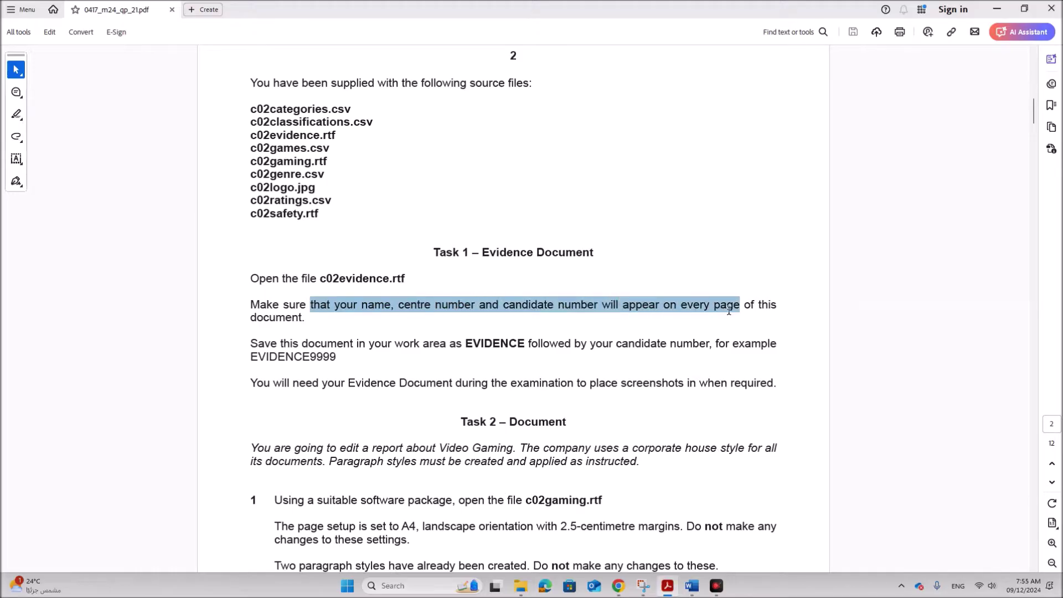
pyautogui.click(407, 378)
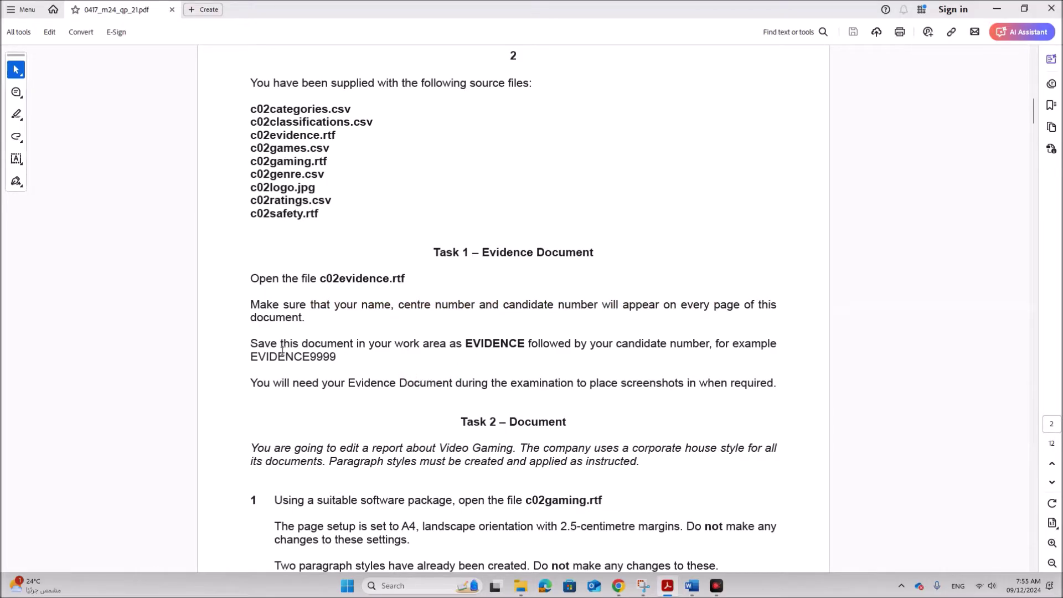
pyautogui.moveTo(253, 358); pyautogui.dragTo(336, 358)
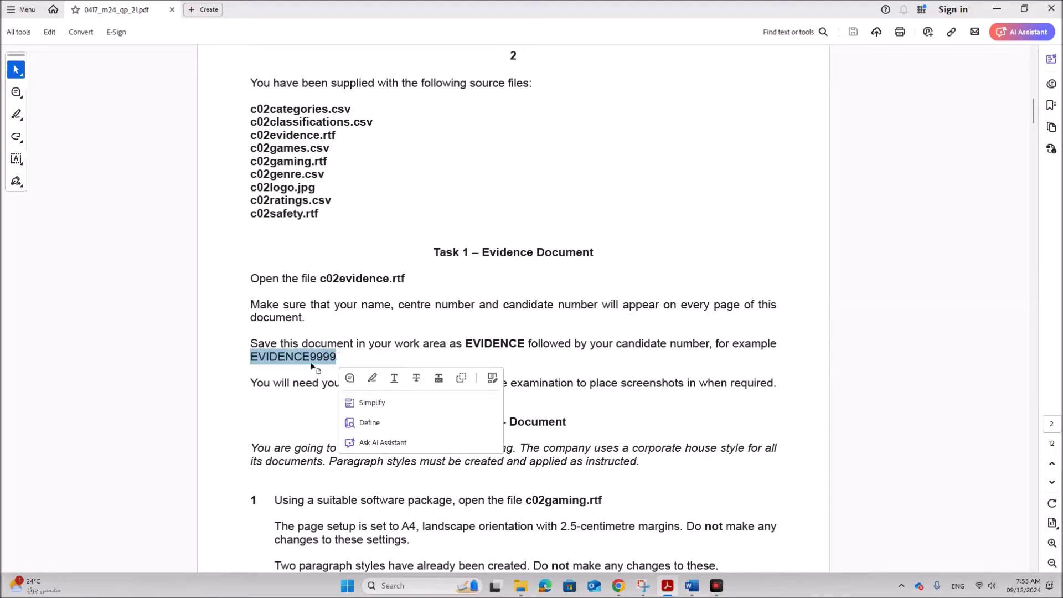
pyautogui.click(567, 383)
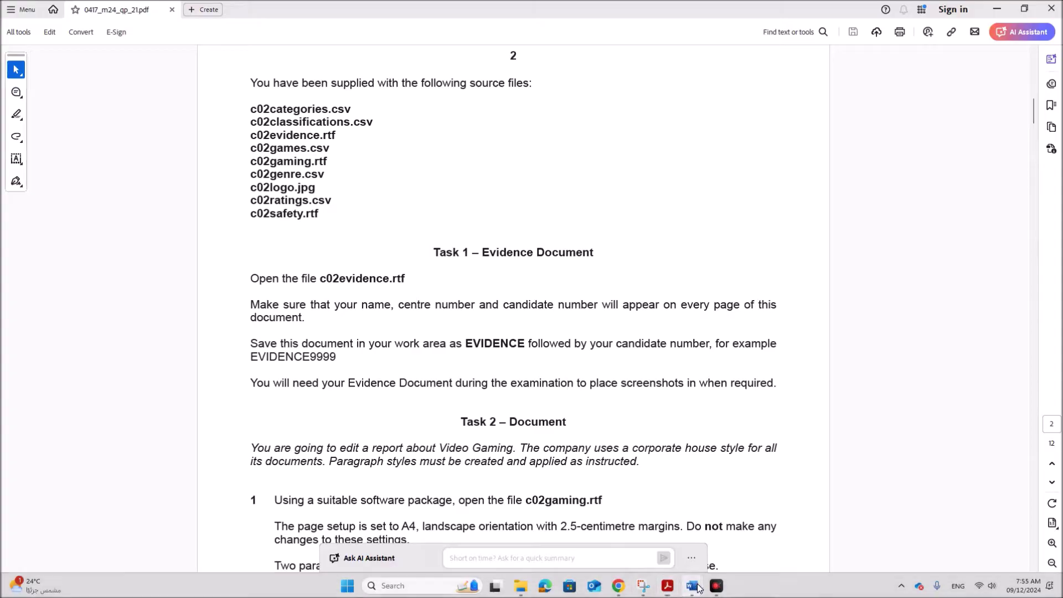
# Add a Blank (Three Columns) header to the c02evidence document.
pyautogui.moveTo(692, 586)
pyautogui.click(587, 507)
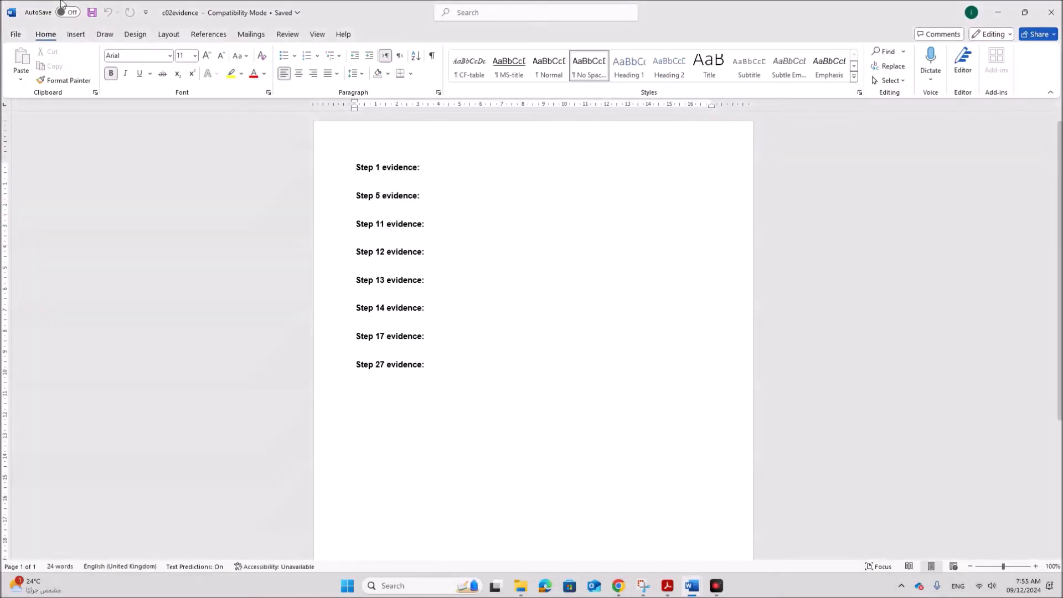
pyautogui.click(78, 35)
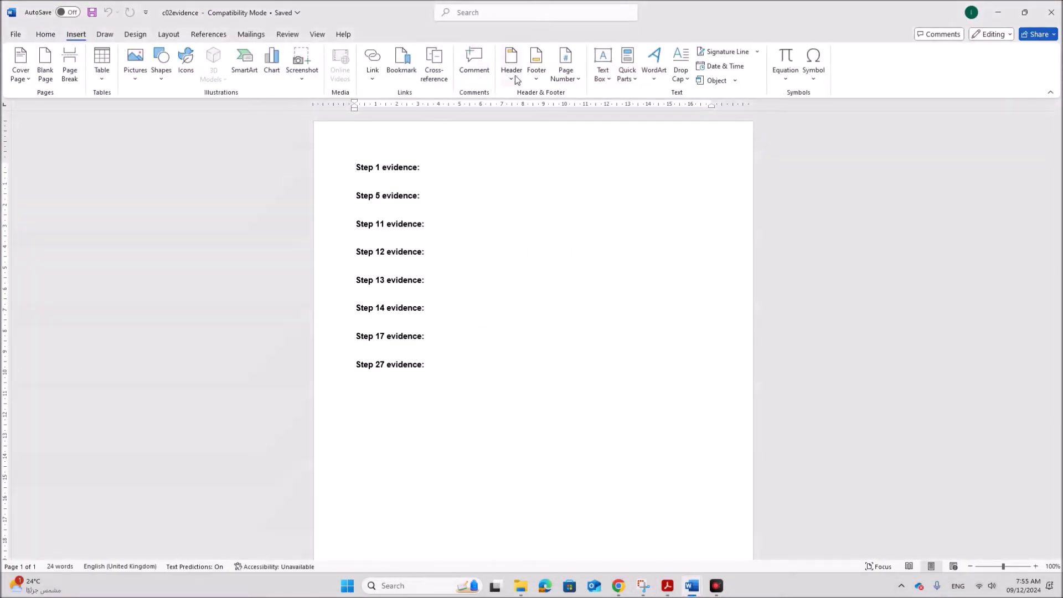
pyautogui.click(512, 79)
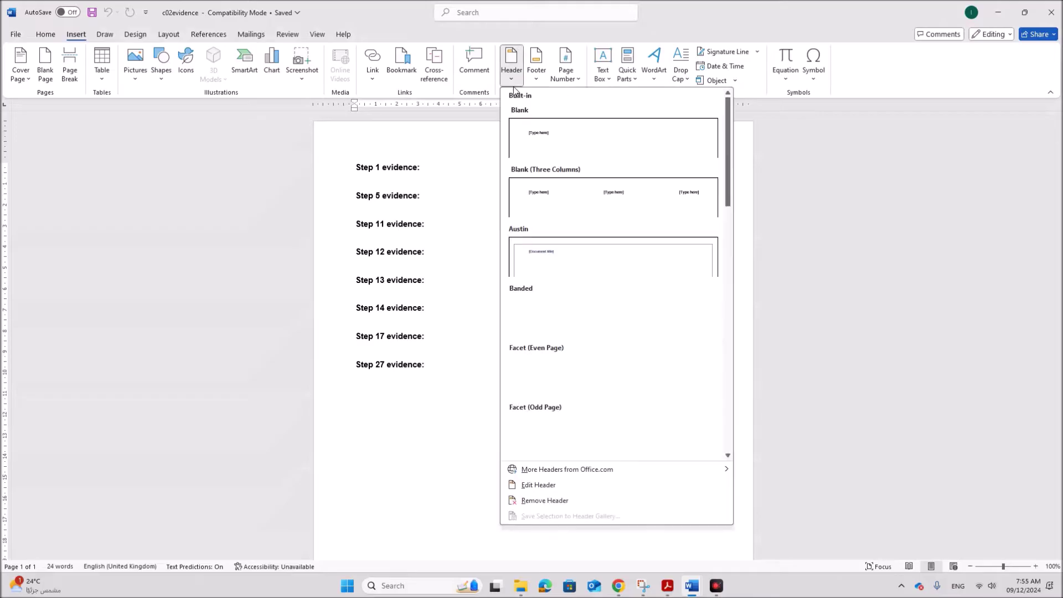
pyautogui.click(553, 204)
# Fill the header slots with the word Name, the centre number and the candidate number, then close the header.
pyautogui.click(388, 151)
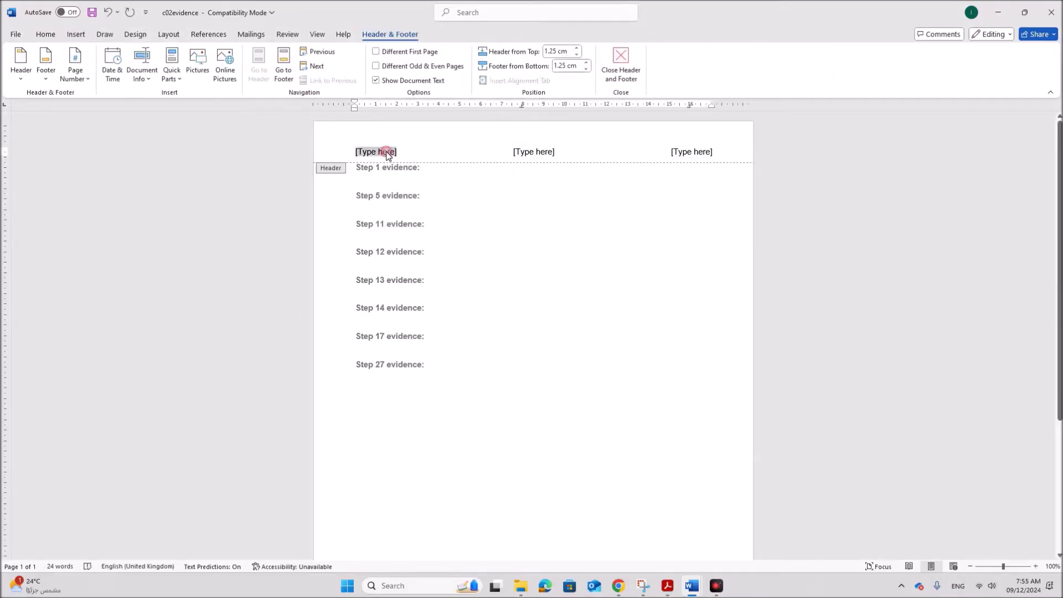
pyautogui.write('Name')
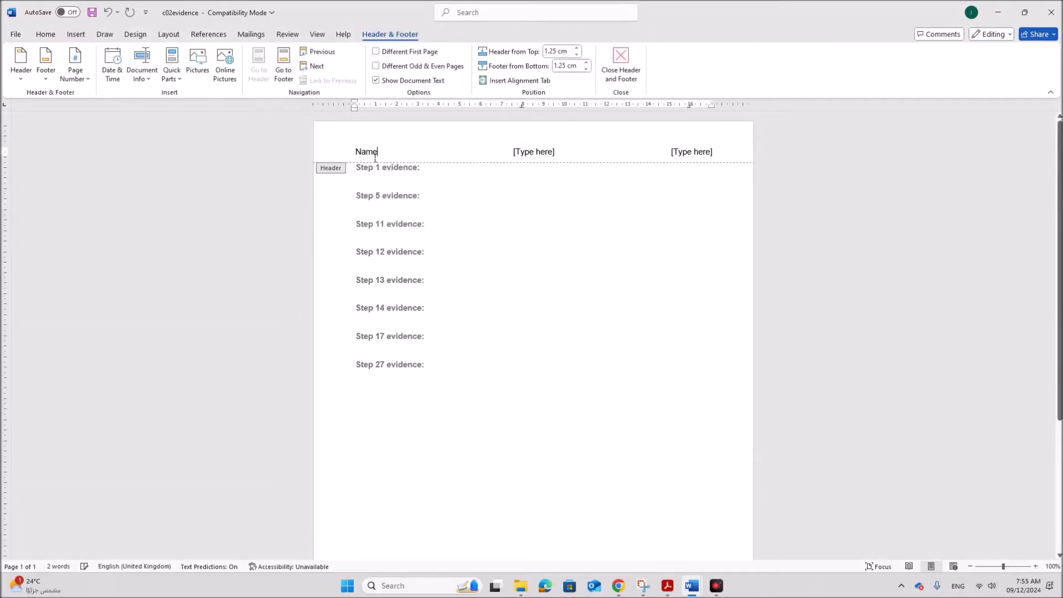
pyautogui.click(541, 153)
pyautogui.write('ZZ123')
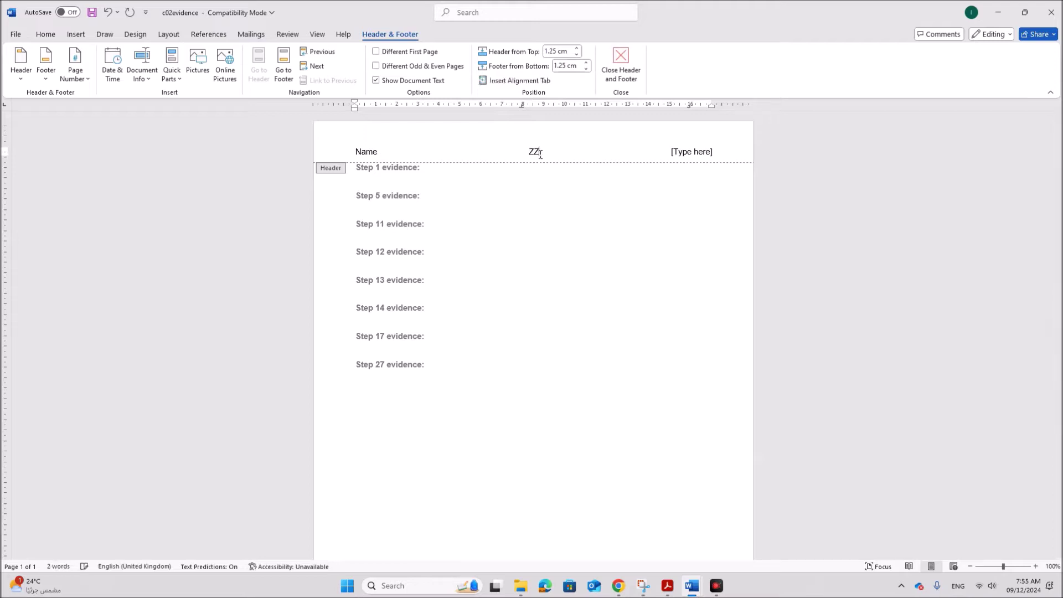
pyautogui.click(690, 153)
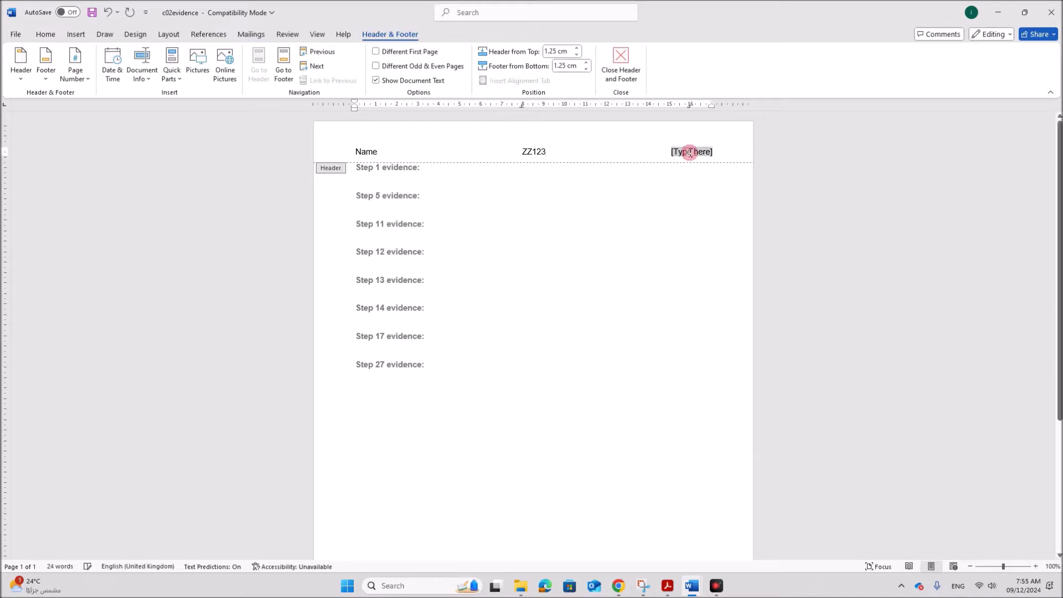
pyautogui.write('1234')
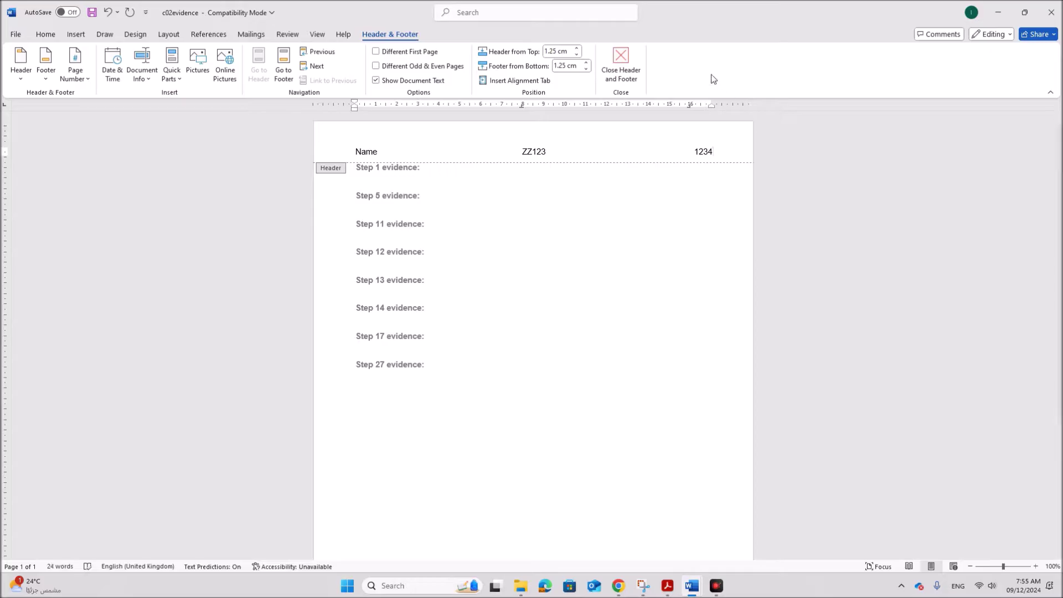
pyautogui.click(618, 82)
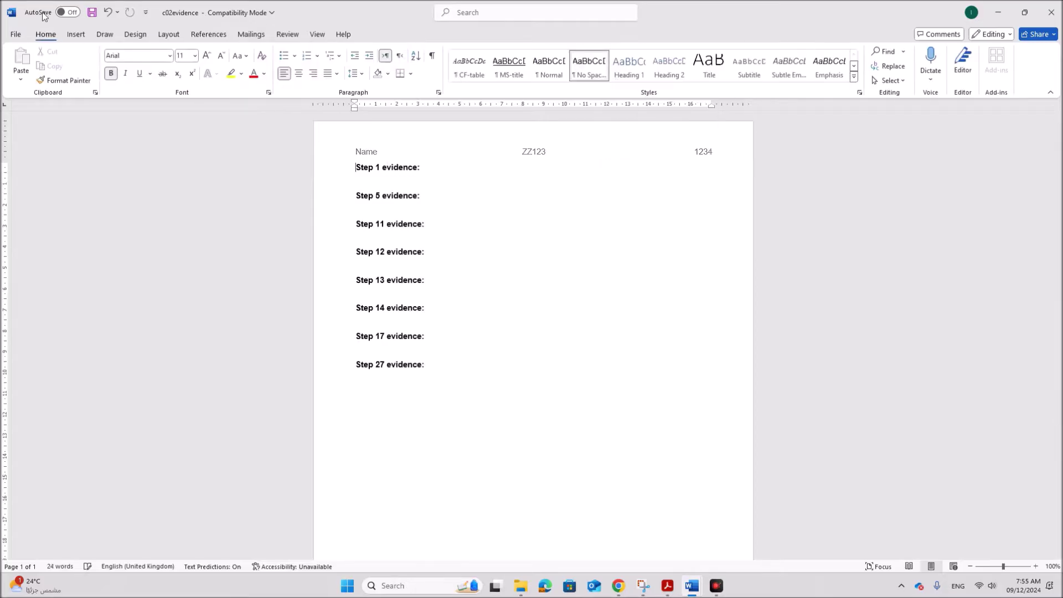
# Save the evidence document as EVIDENCE1234 in Word Document format.
pyautogui.click(16, 35)
pyautogui.click(33, 227)
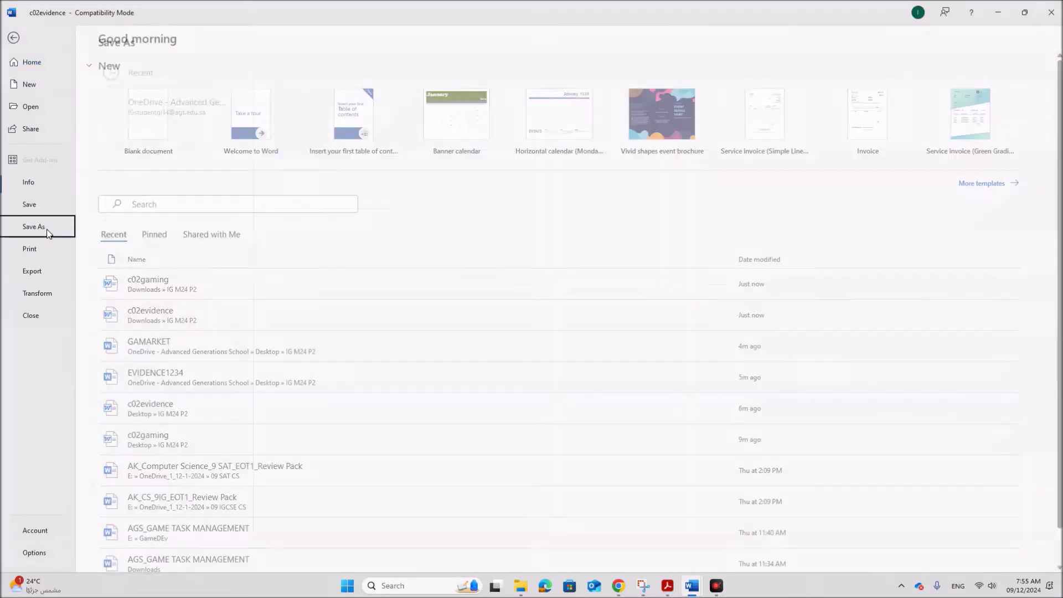
pyautogui.click(139, 302)
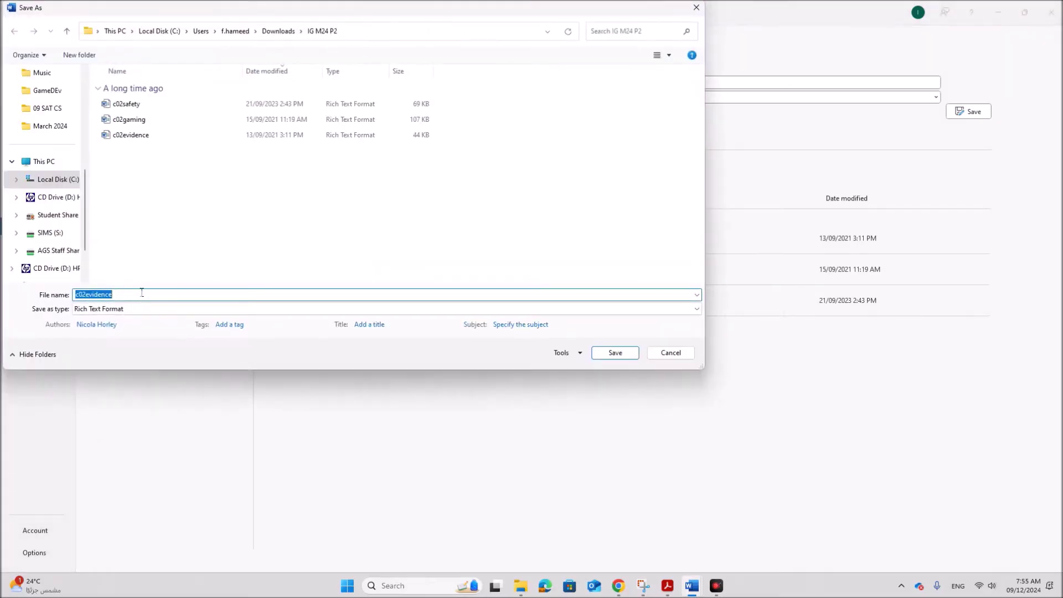
pyautogui.write('EVIDENCE1234')
pyautogui.click(103, 309)
pyautogui.click(104, 319)
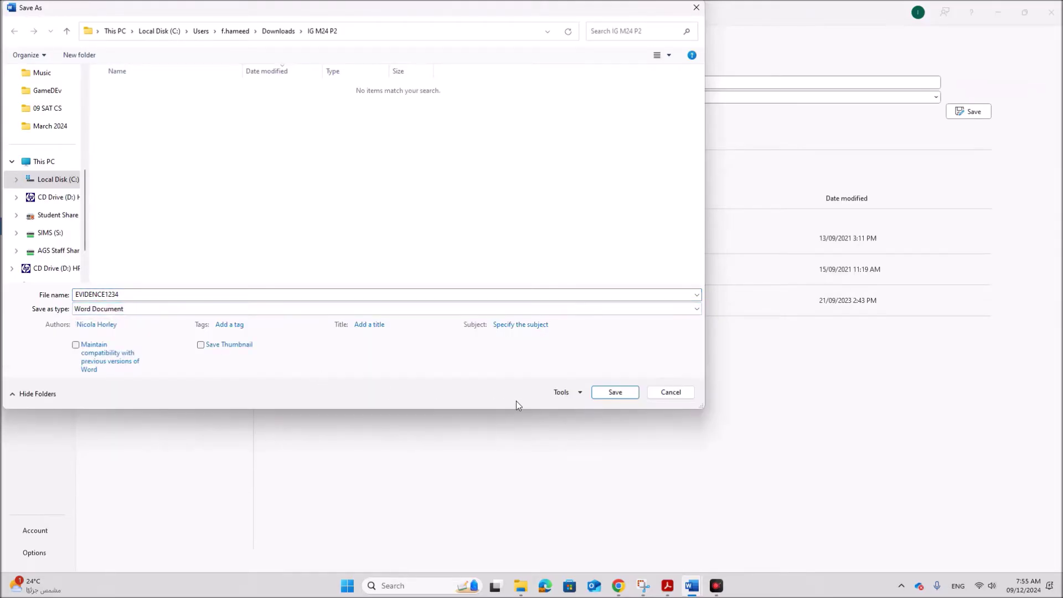
pyautogui.click(606, 392)
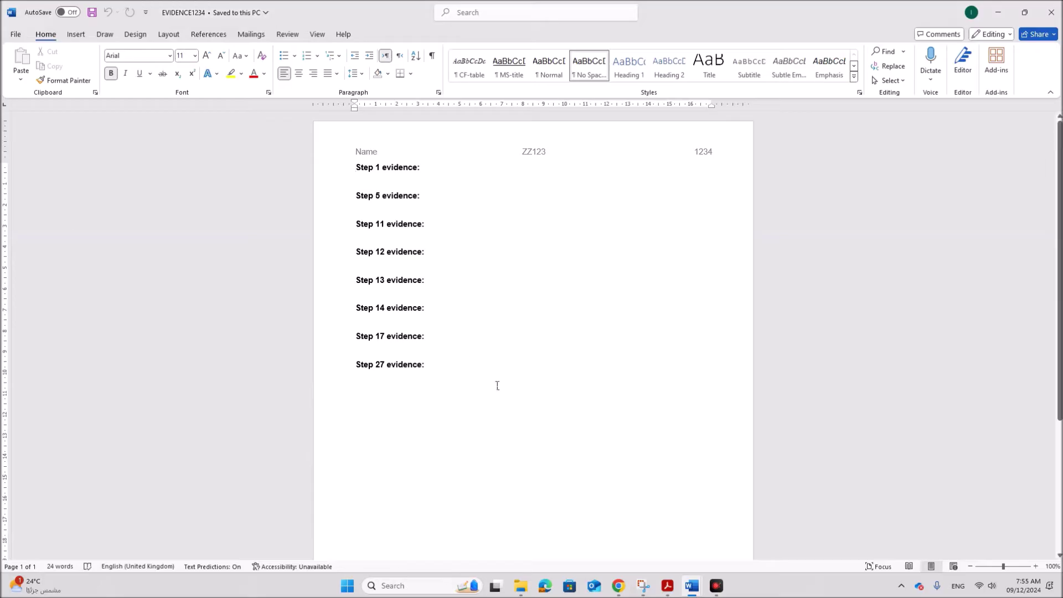
pyautogui.click(668, 586)
pyautogui.scroll(-10, 462, 405)
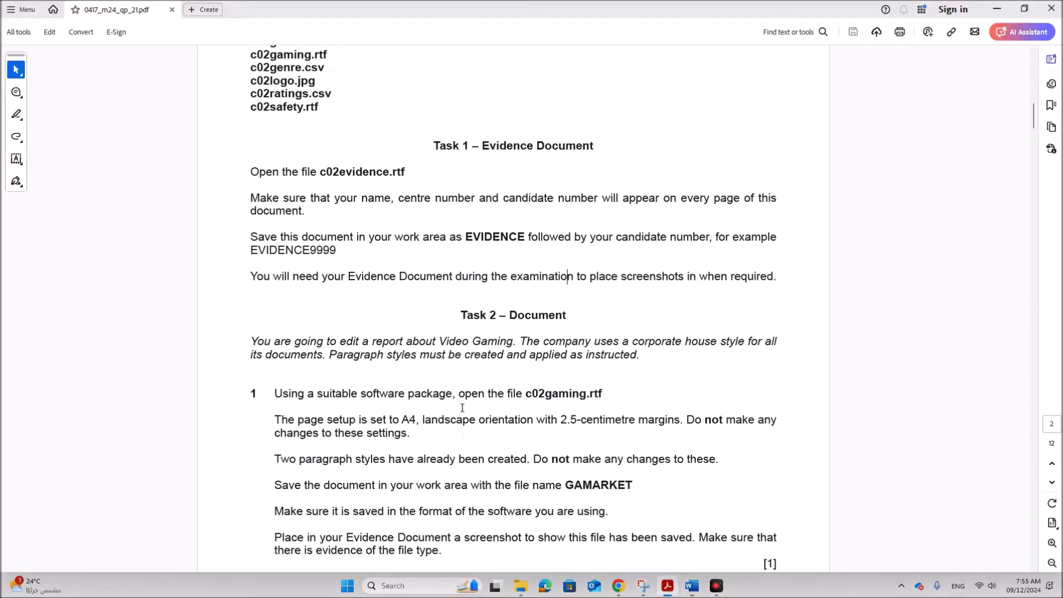
pyautogui.scroll(-2, 517, 343)
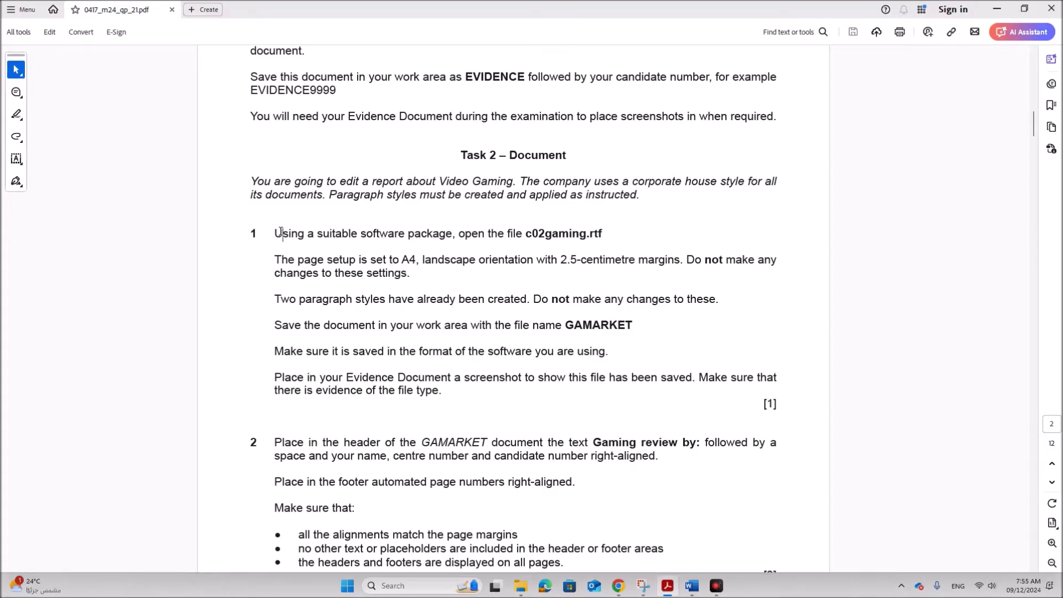
pyautogui.moveTo(282, 233); pyautogui.dragTo(604, 234)
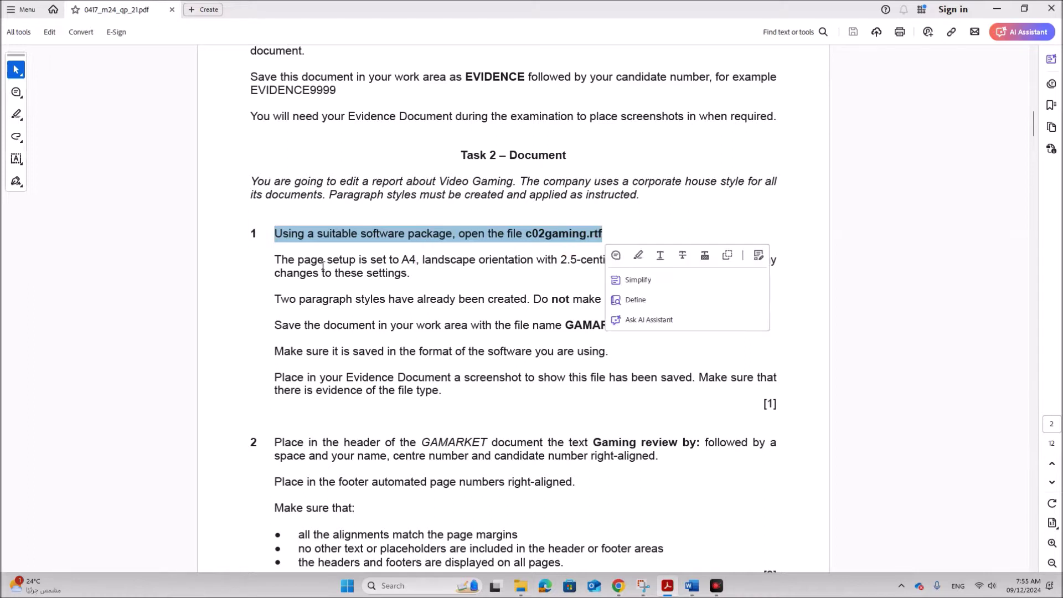
pyautogui.moveTo(324, 262); pyautogui.dragTo(658, 263)
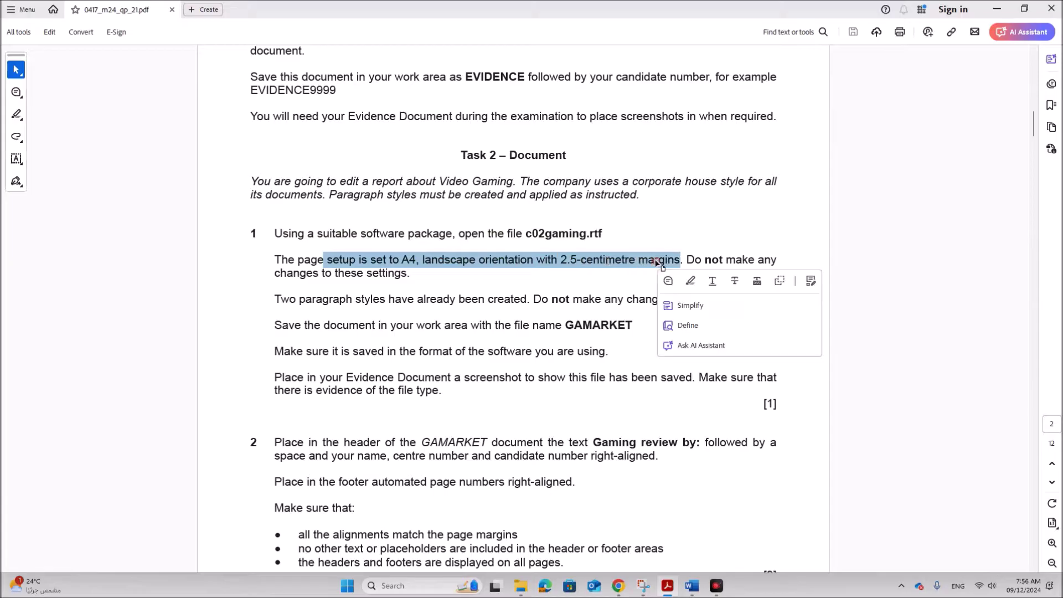
pyautogui.click(501, 398)
pyautogui.moveTo(356, 299); pyautogui.dragTo(670, 300)
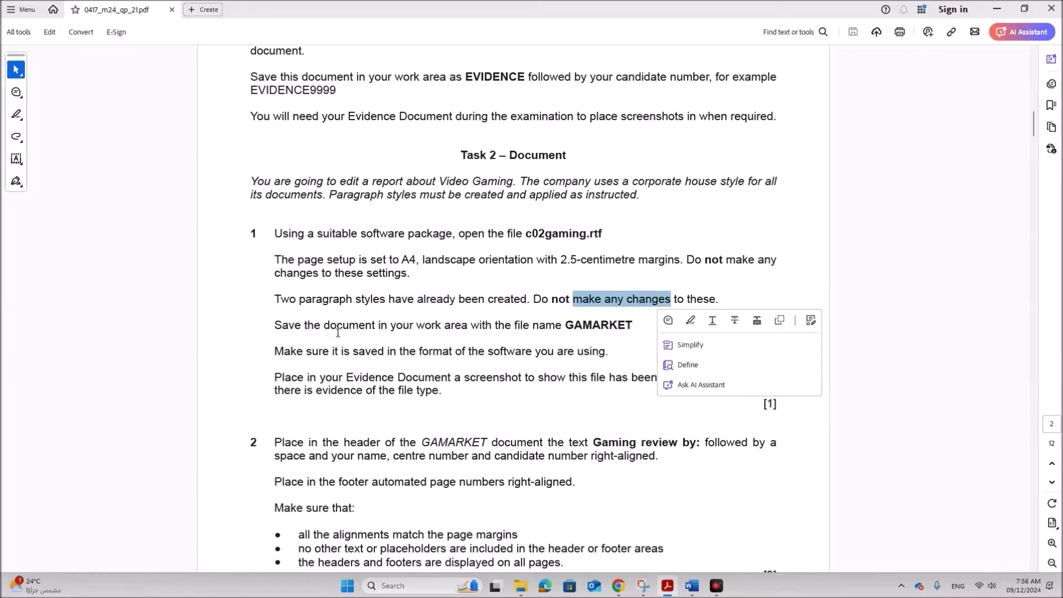
pyautogui.moveTo(325, 325); pyautogui.dragTo(633, 325)
pyautogui.click(429, 355)
pyautogui.click(390, 356)
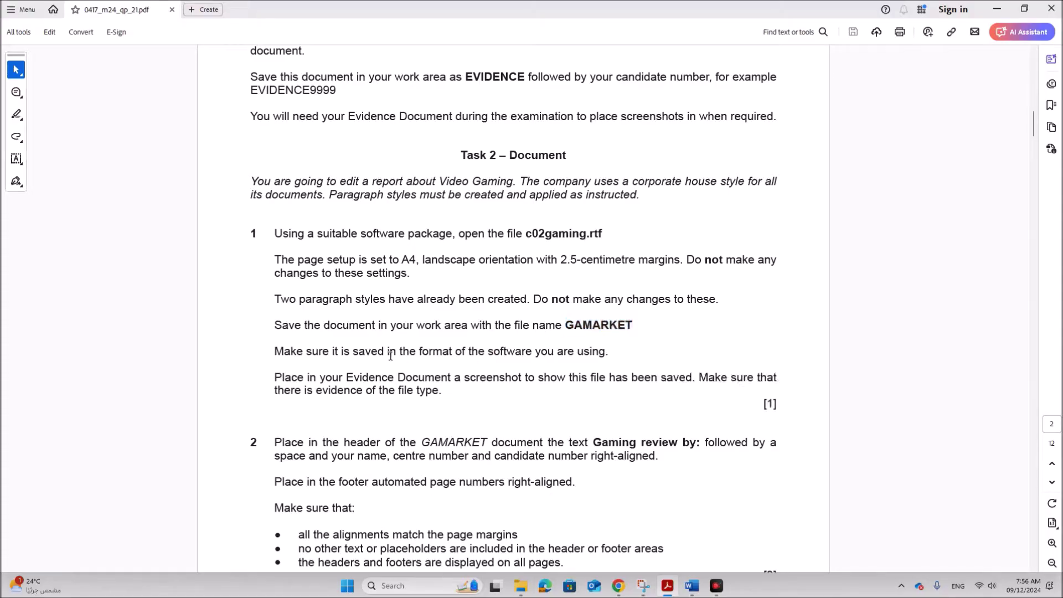
pyautogui.moveTo(390, 356); pyautogui.dragTo(531, 352)
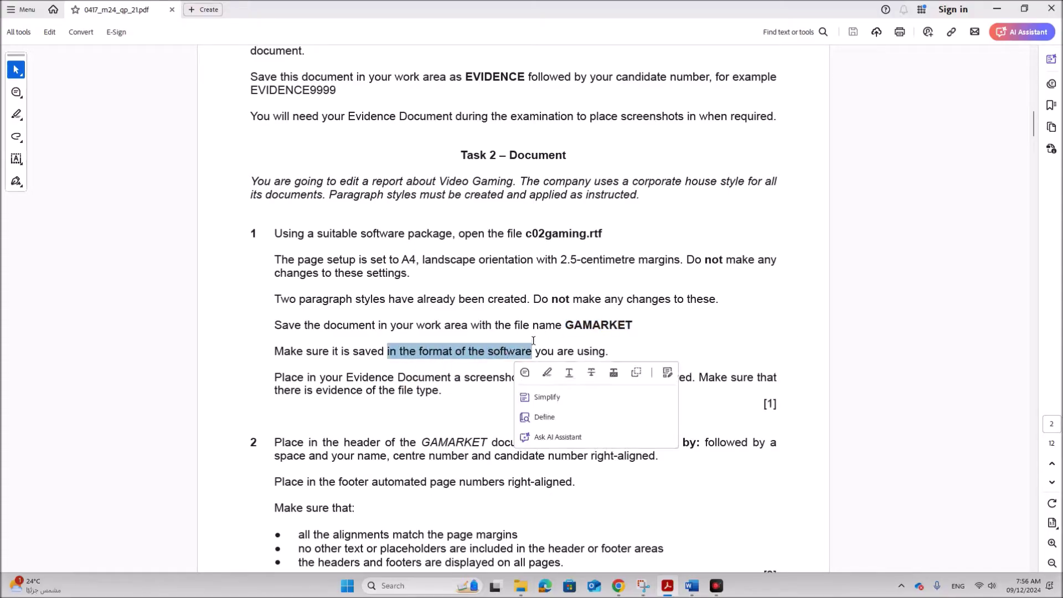
pyautogui.doubleClick(582, 326)
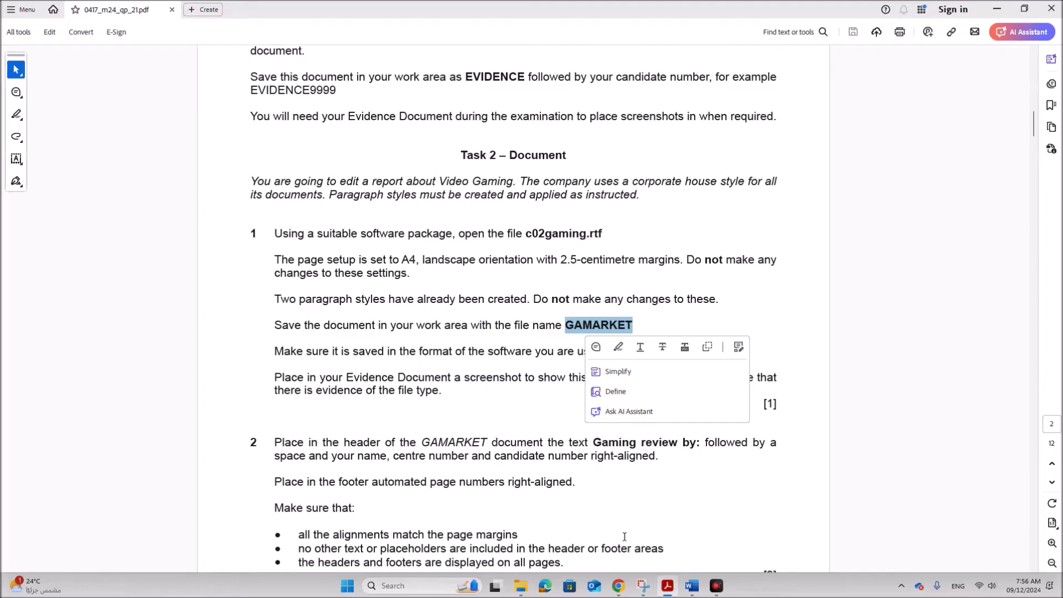
pyautogui.moveTo(693, 589)
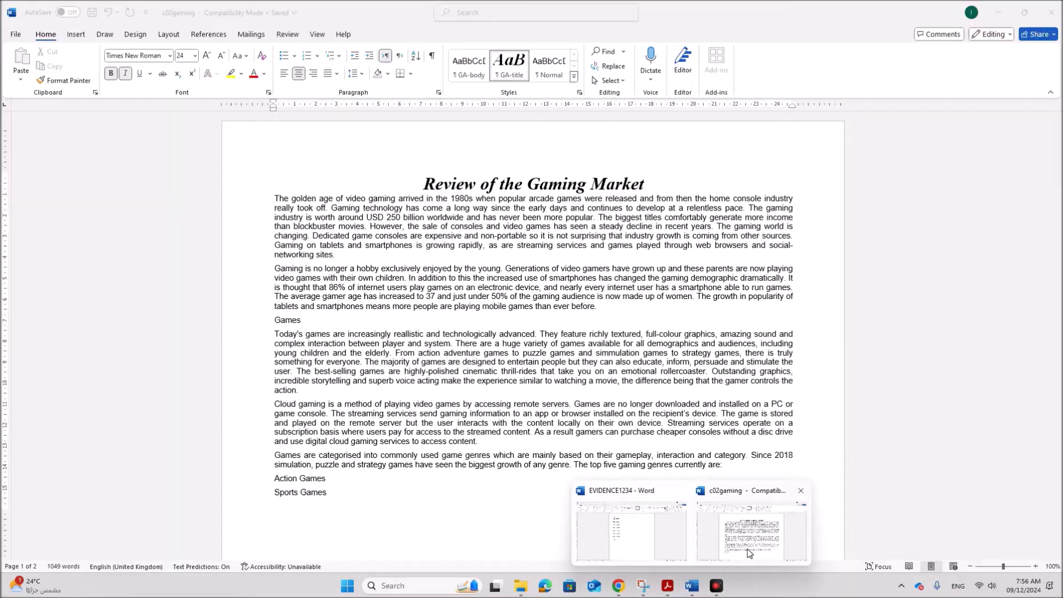
# Save the c02gaming document as GAMARKET in Word Document format.
pyautogui.click(752, 532)
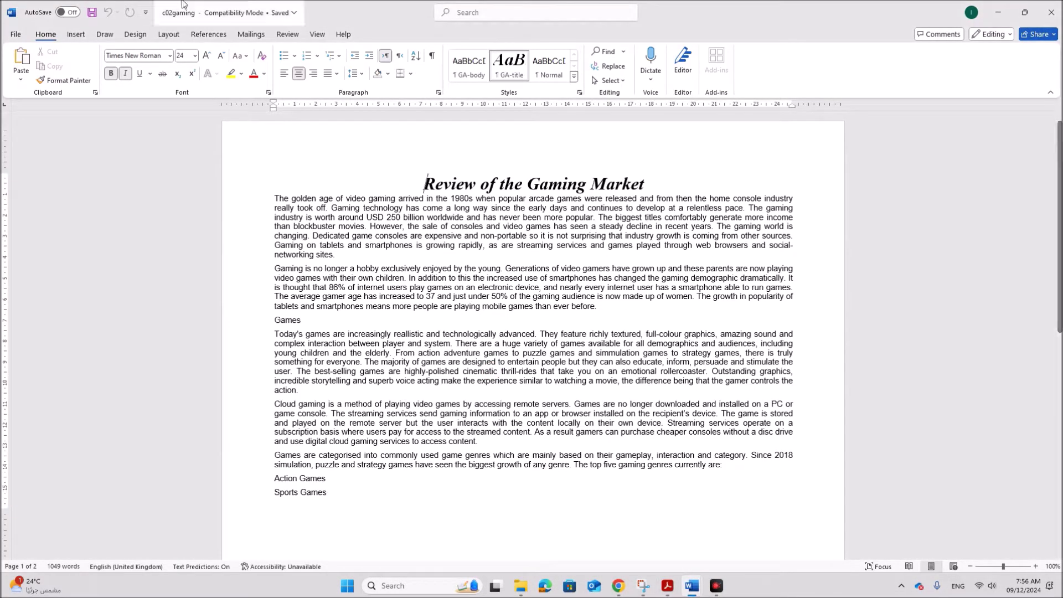
pyautogui.click(15, 35)
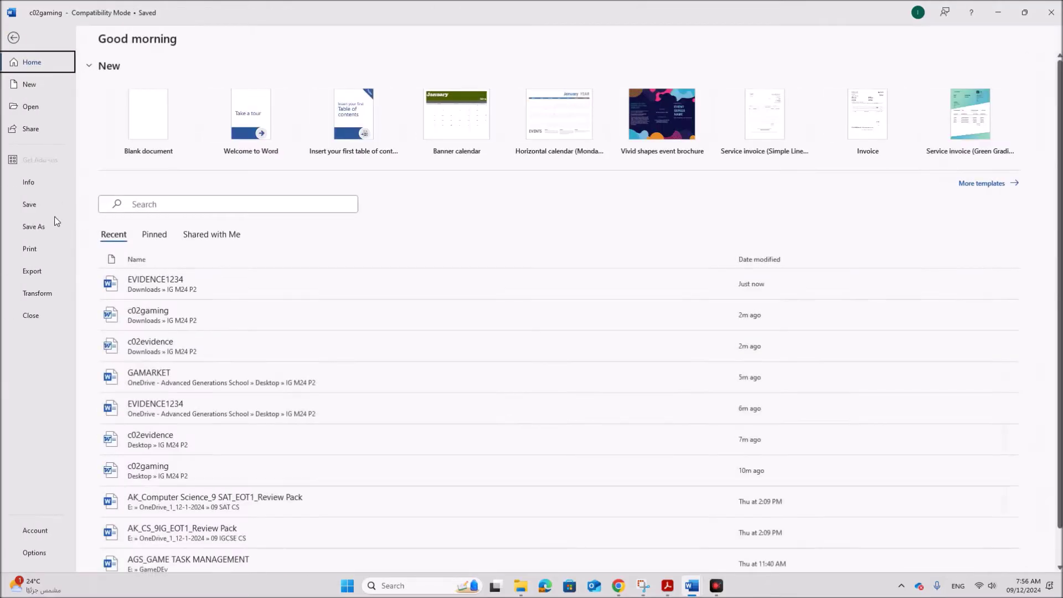
pyautogui.click(45, 227)
pyautogui.click(133, 309)
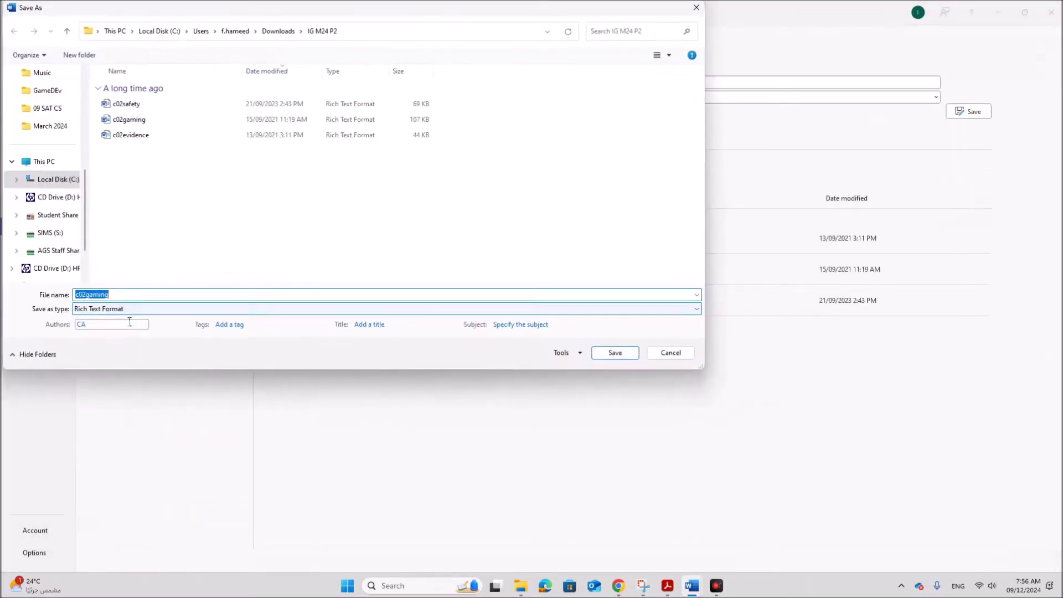
pyautogui.write('GAMARKET')
pyautogui.click(127, 309)
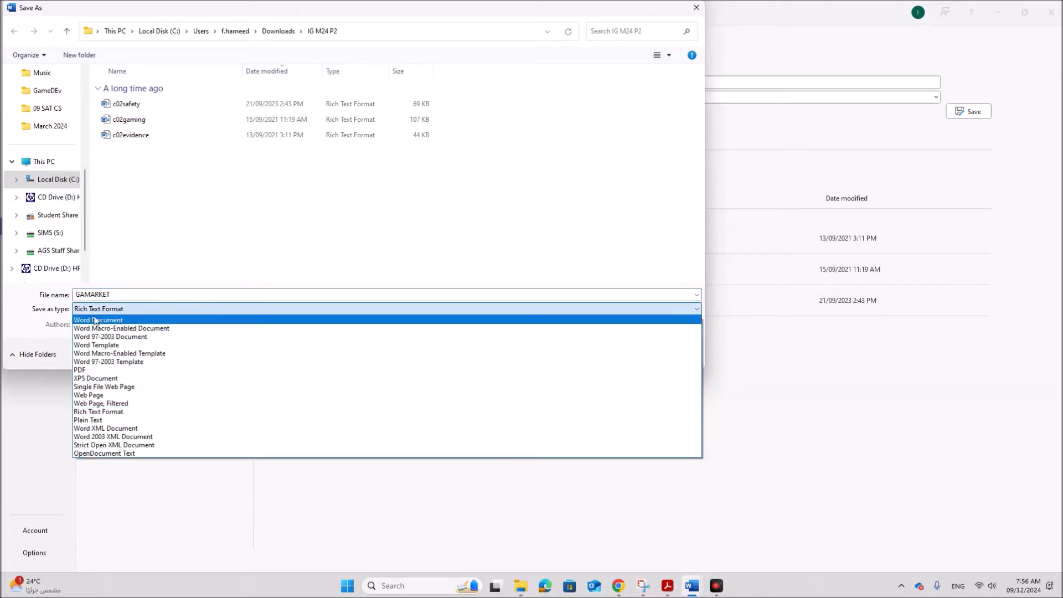
pyautogui.click(92, 320)
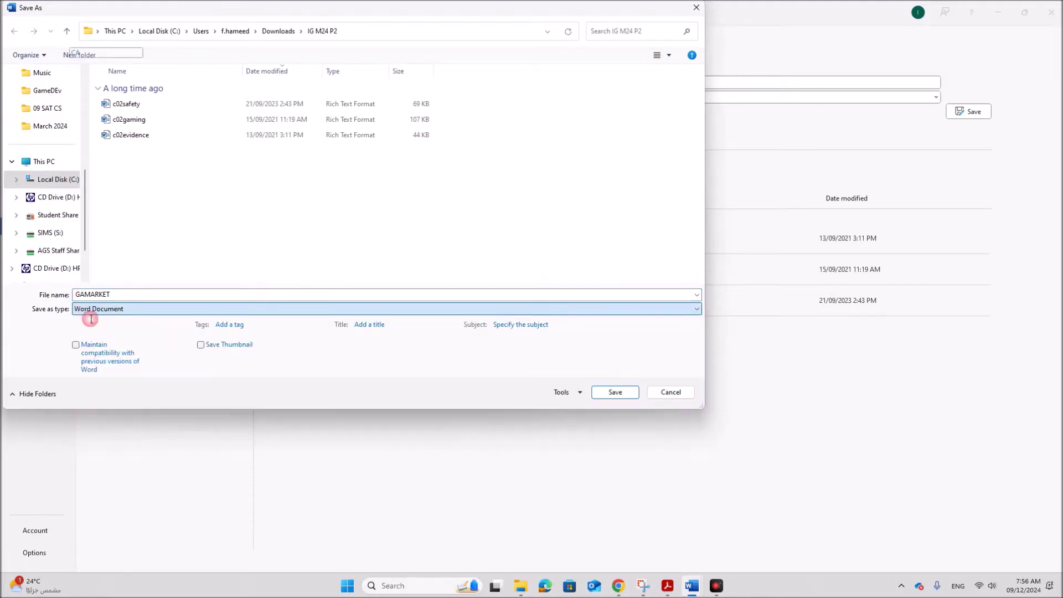
pyautogui.click(612, 392)
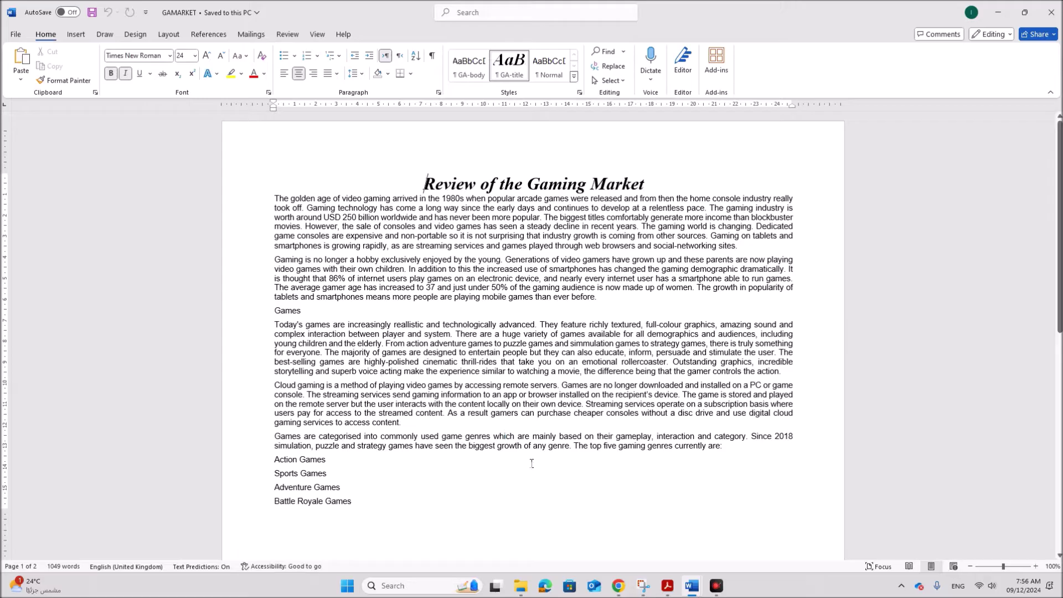
# Return to the exam paper PDF and scroll down to question 1's instructions.
pyautogui.click(720, 524)
pyautogui.scroll(-2, 424, 424)
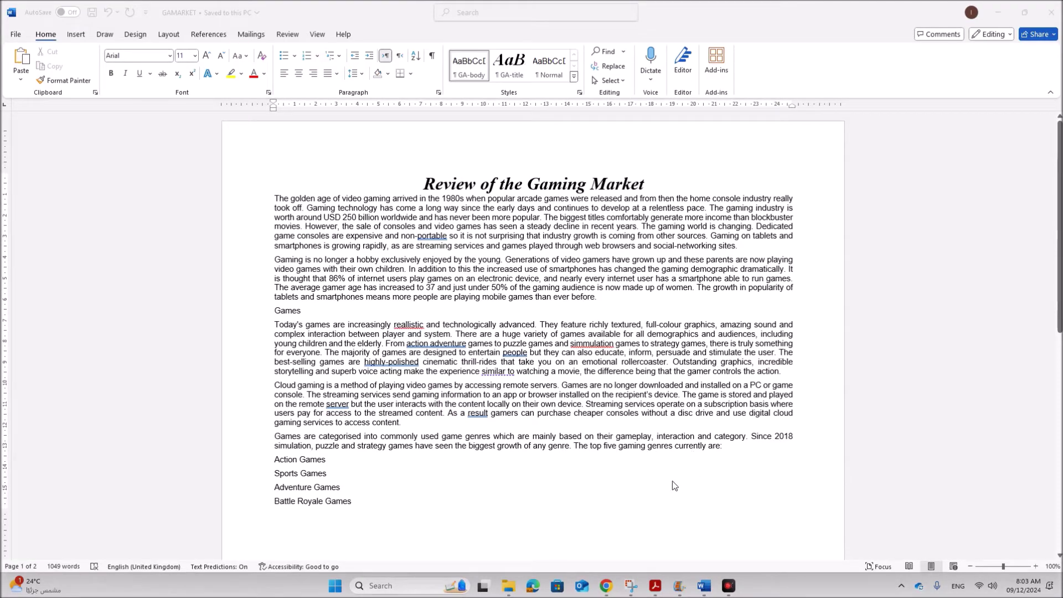
# In the IG M24 P2 folder, widen the Type column and select the GAMARKET file.
pyautogui.click(510, 588)
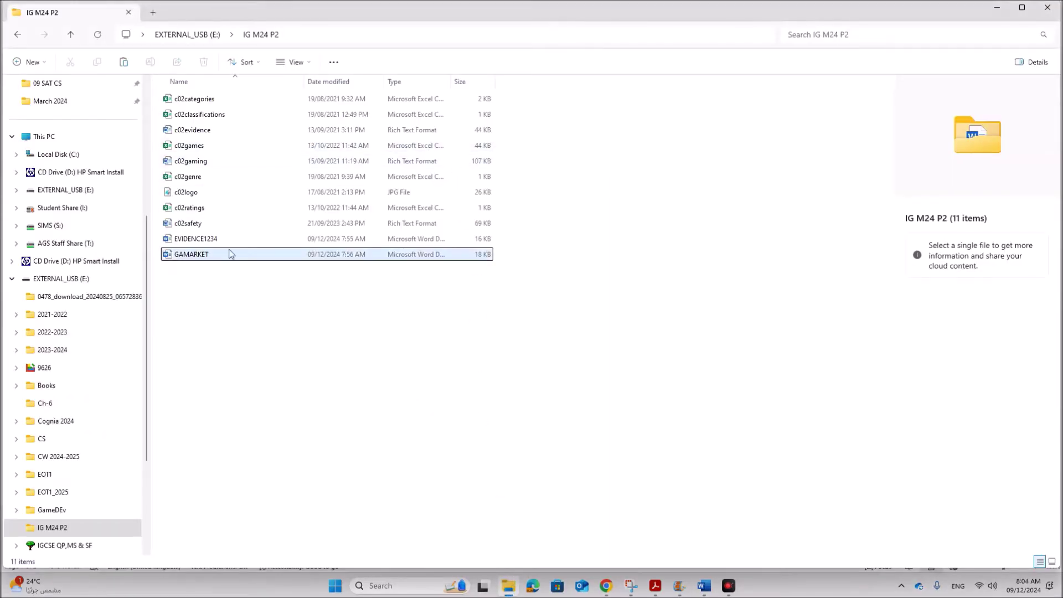
pyautogui.moveTo(451, 78); pyautogui.dragTo(551, 78)
pyautogui.click(393, 255)
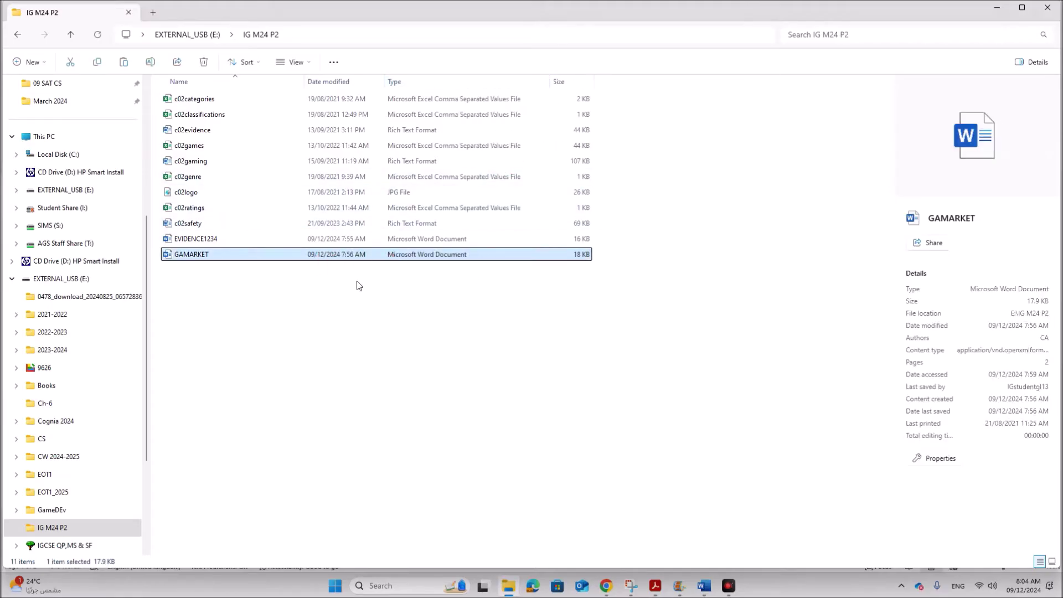
# Snip the file rows showing GAMARKET as a Word Document and paste them under Step 1 in EVIDENCE1234.
pyautogui.click(631, 585)
pyautogui.click(385, 85)
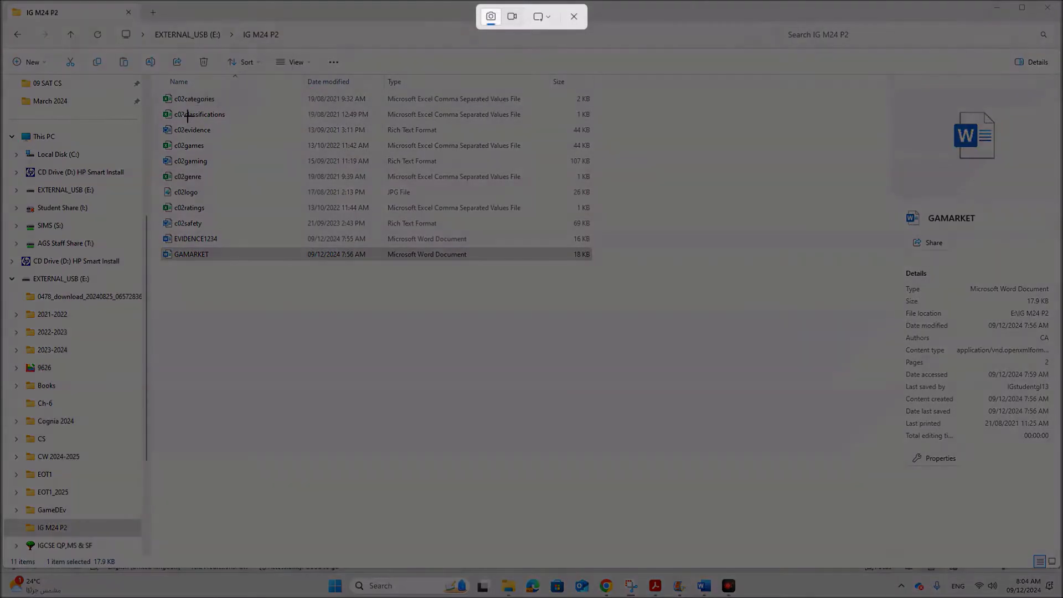
pyautogui.moveTo(150, 219); pyautogui.dragTo(626, 299)
pyautogui.moveTo(700, 582)
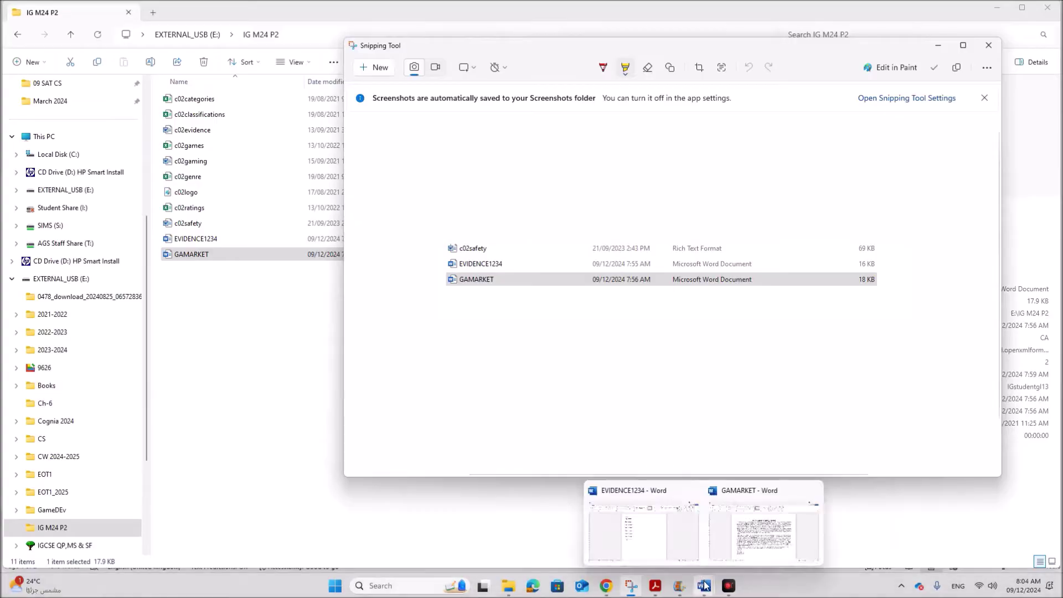
pyautogui.click(637, 529)
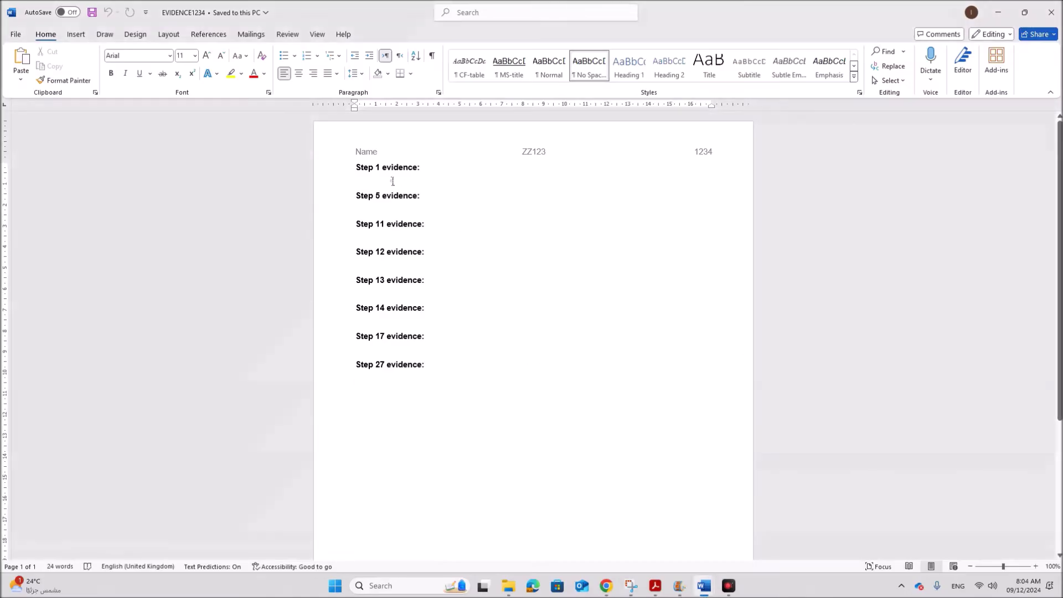
pyautogui.hotkey('ctrl', 'v')
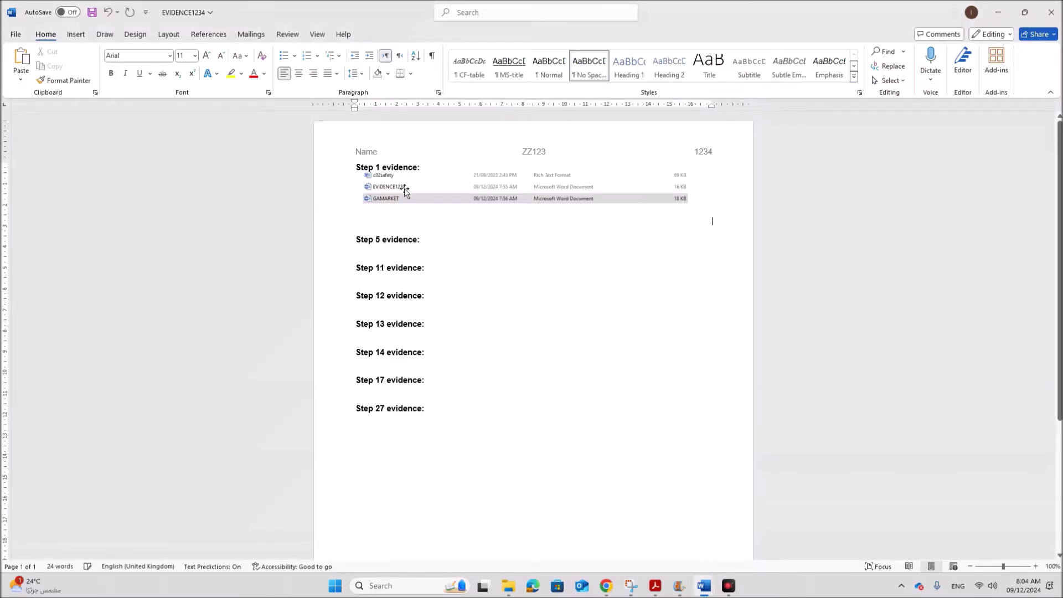
pyautogui.click(656, 586)
pyautogui.scroll(-4, 503, 414)
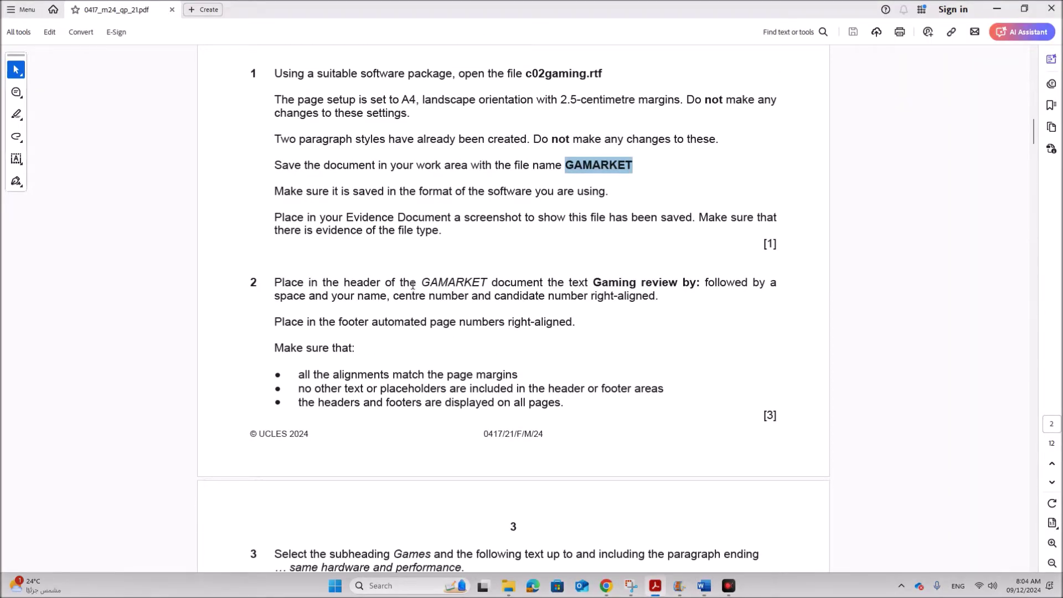
# Highlight question 2's 'Gaming review by:' header wording and switch to the GAMARKET document.
pyautogui.moveTo(425, 281); pyautogui.dragTo(697, 284)
pyautogui.hotkey('ctrl', 'c')
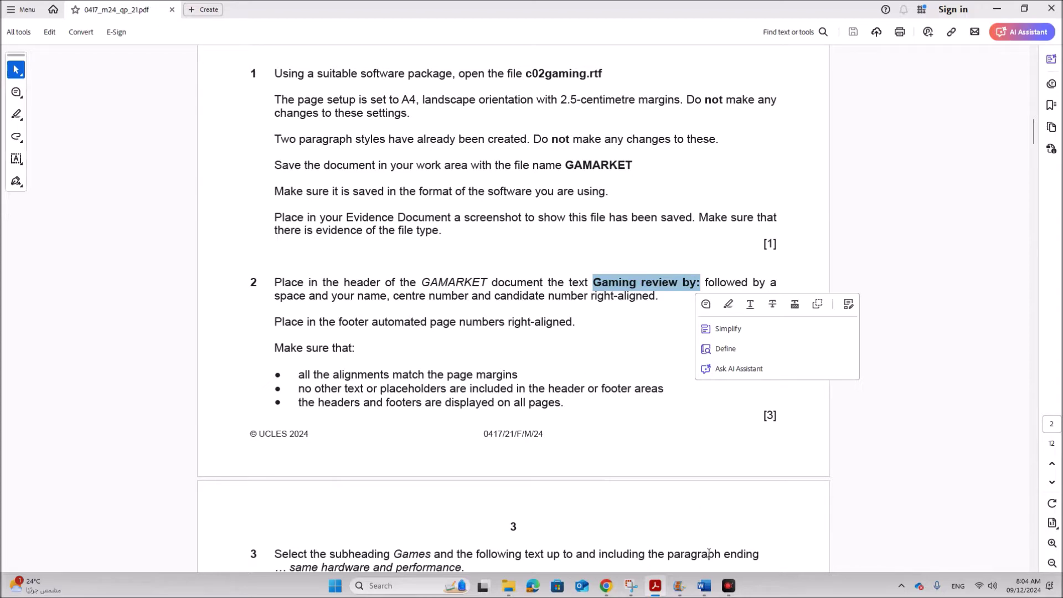
pyautogui.moveTo(704, 585)
pyautogui.click(760, 540)
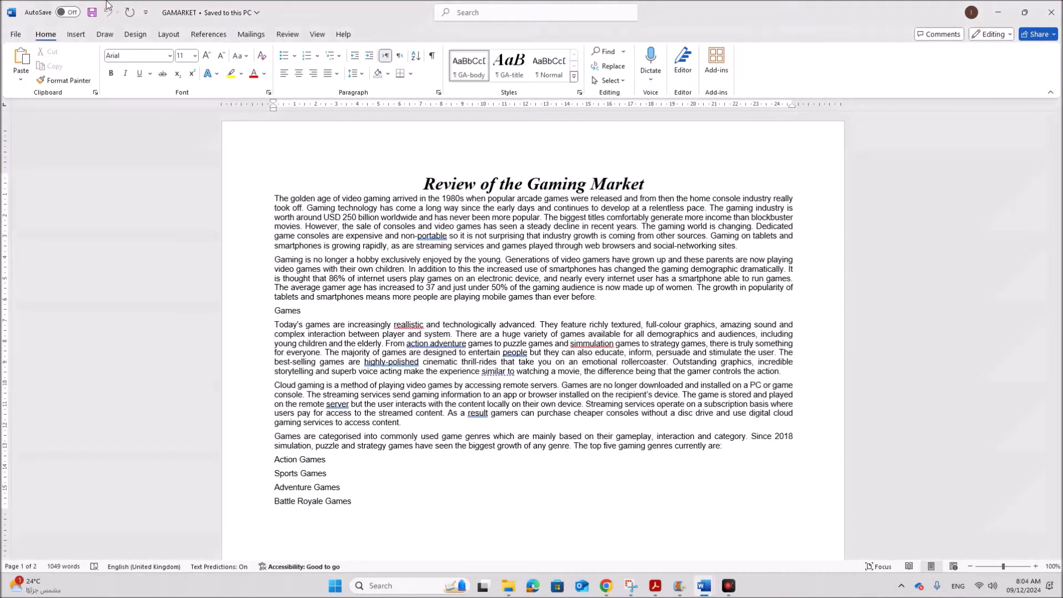
# Add a three-column header with only 'Gaming review by:' plus name, centre and candidate numbers at the right.
pyautogui.click(76, 34)
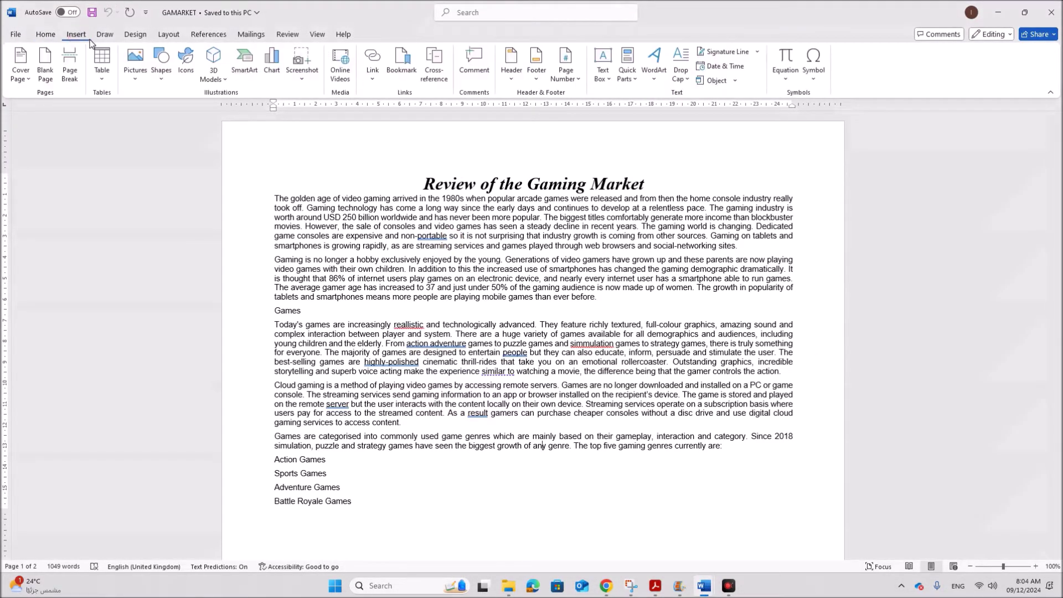
pyautogui.click(510, 85)
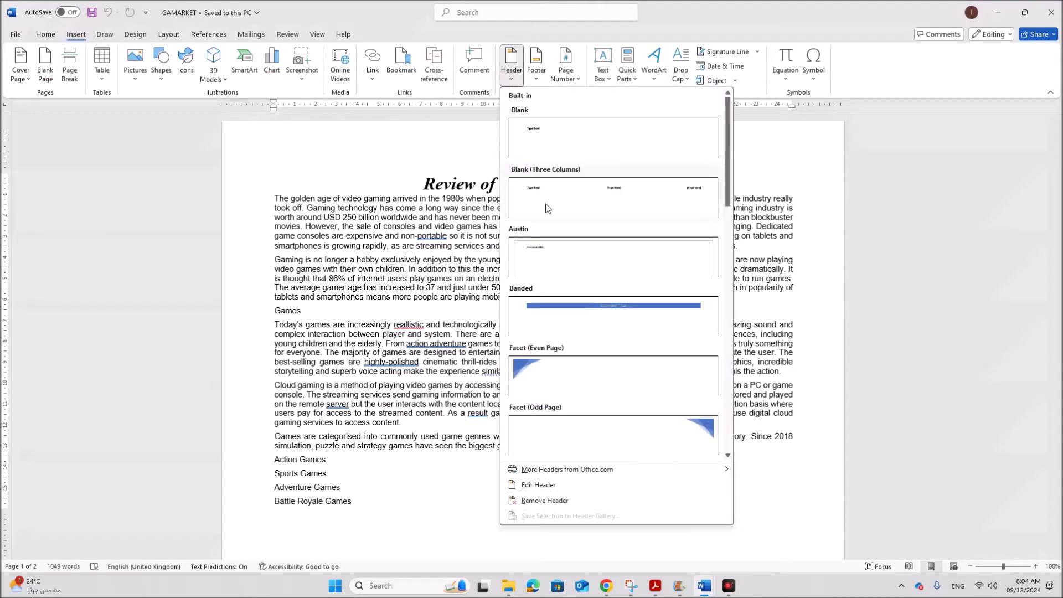
pyautogui.click(549, 205)
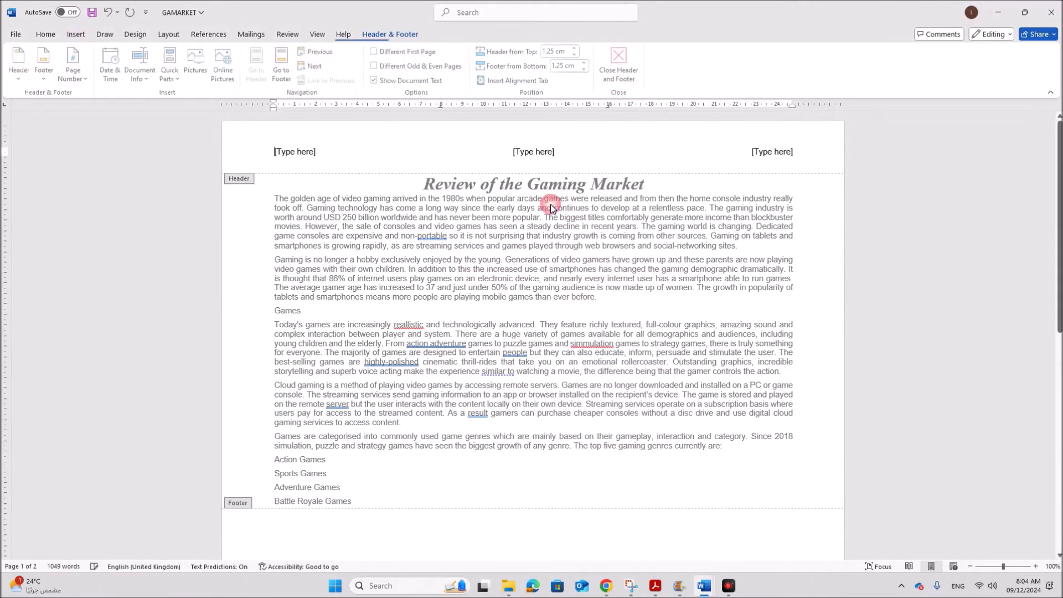
pyautogui.click(308, 151)
pyautogui.press('Delete')
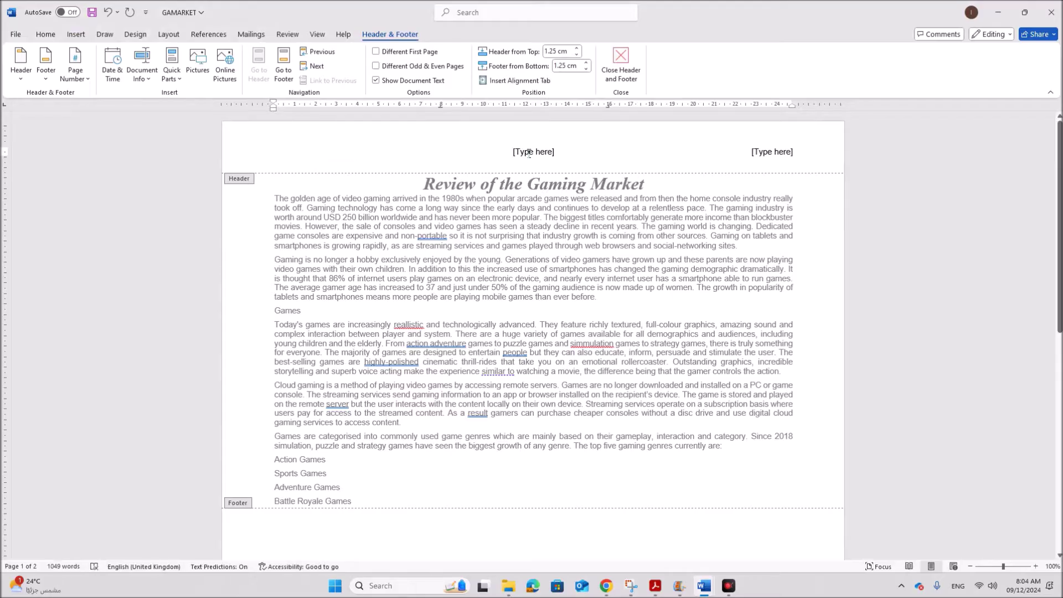
pyautogui.click(529, 153)
pyautogui.press('Delete')
pyautogui.click(774, 151)
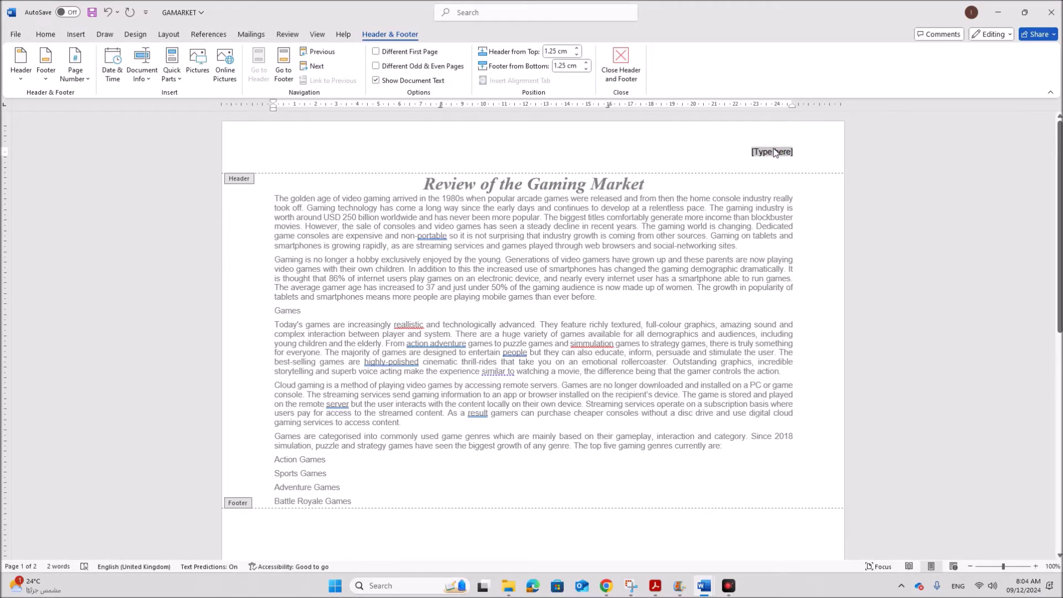
pyautogui.hotkey('ctrl', 'v')
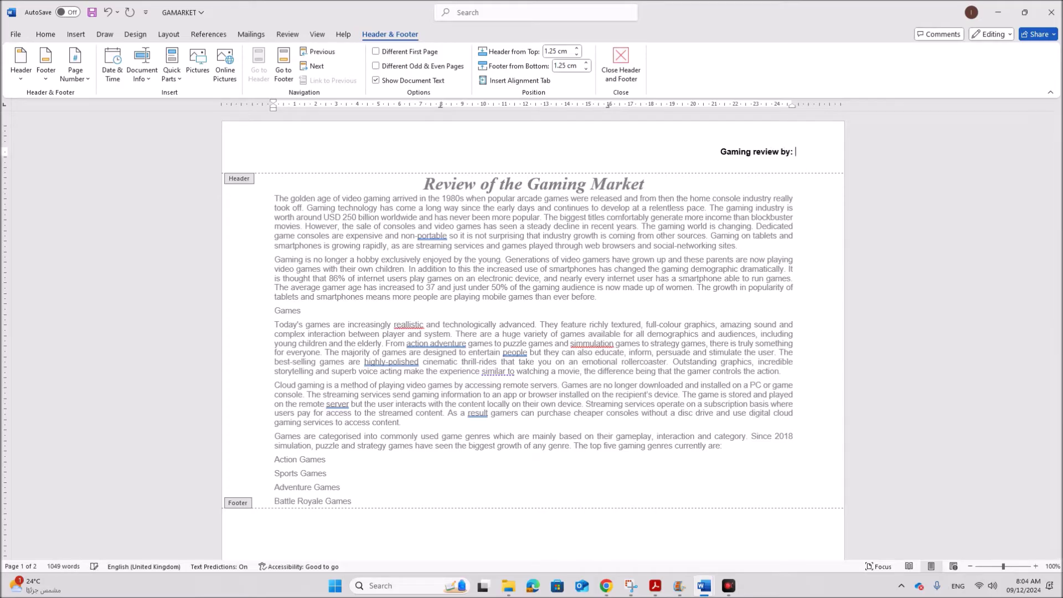
pyautogui.write('Name,ZZ123')
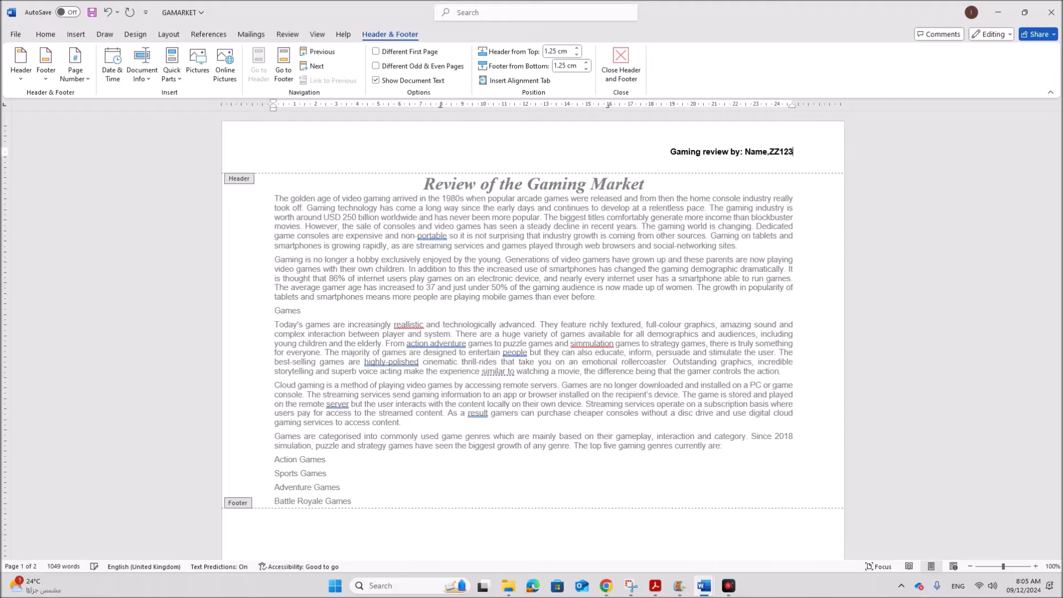
pyautogui.write(',1234')
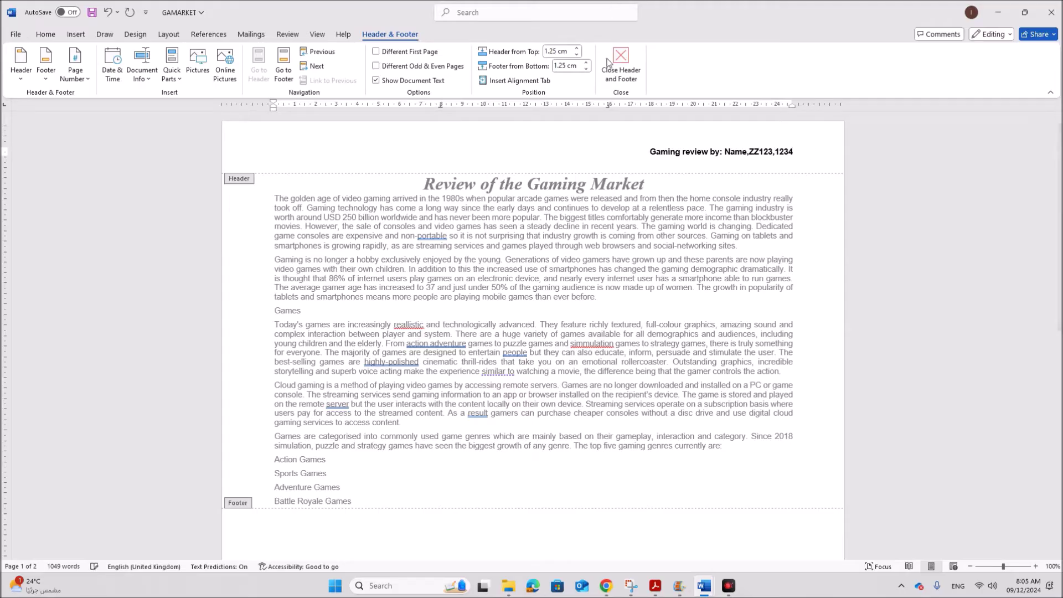
# Remove bold from the header line, add the missing space after the comma, and close the header.
pyautogui.tripleClick(652, 148)
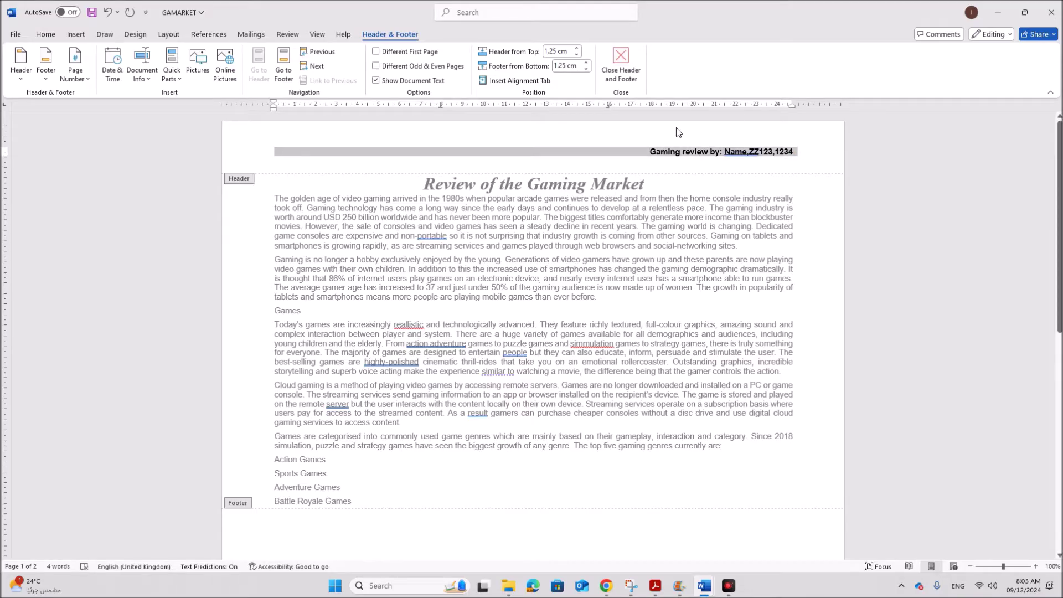
pyautogui.hotkey('ctrl', 'b')
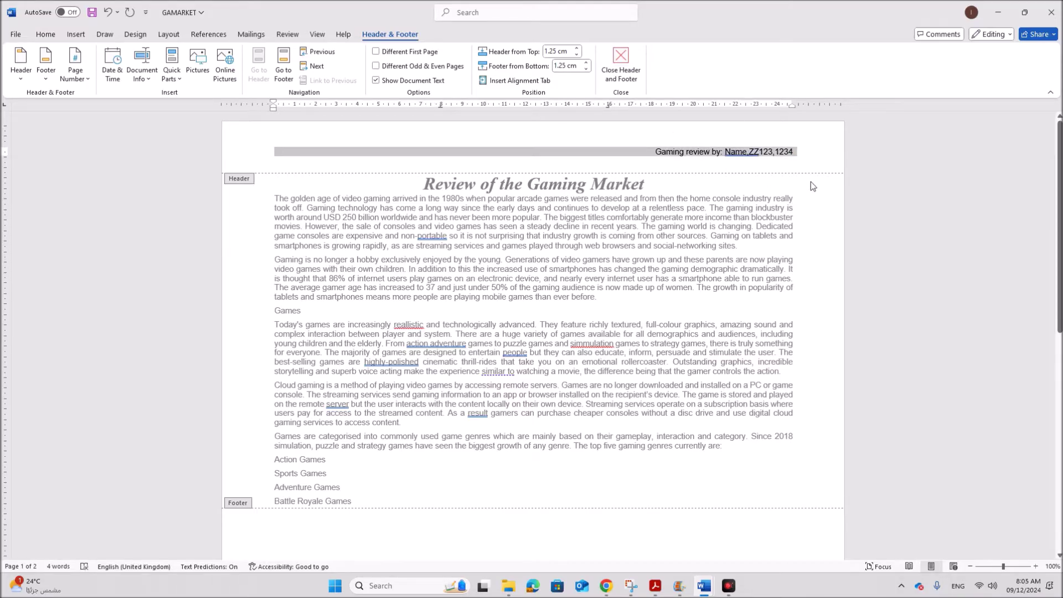
pyautogui.click(755, 157)
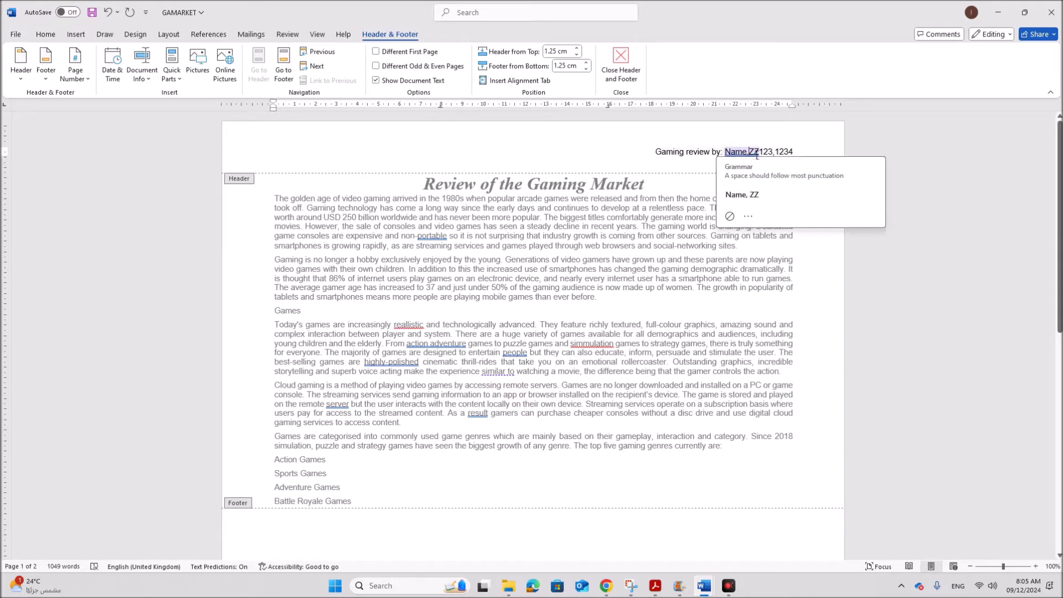
pyautogui.click(753, 205)
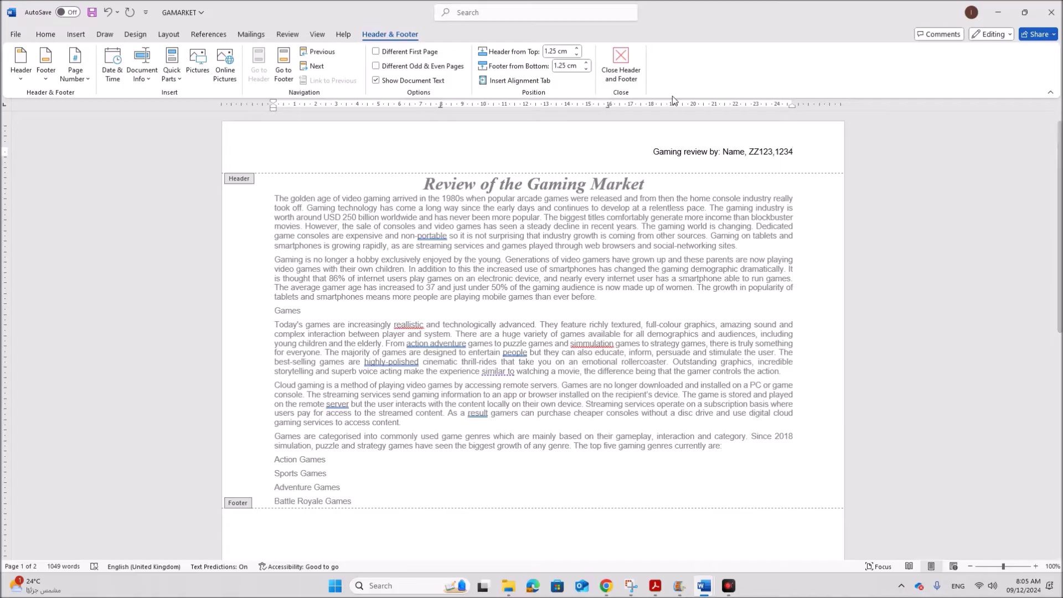
pyautogui.click(632, 71)
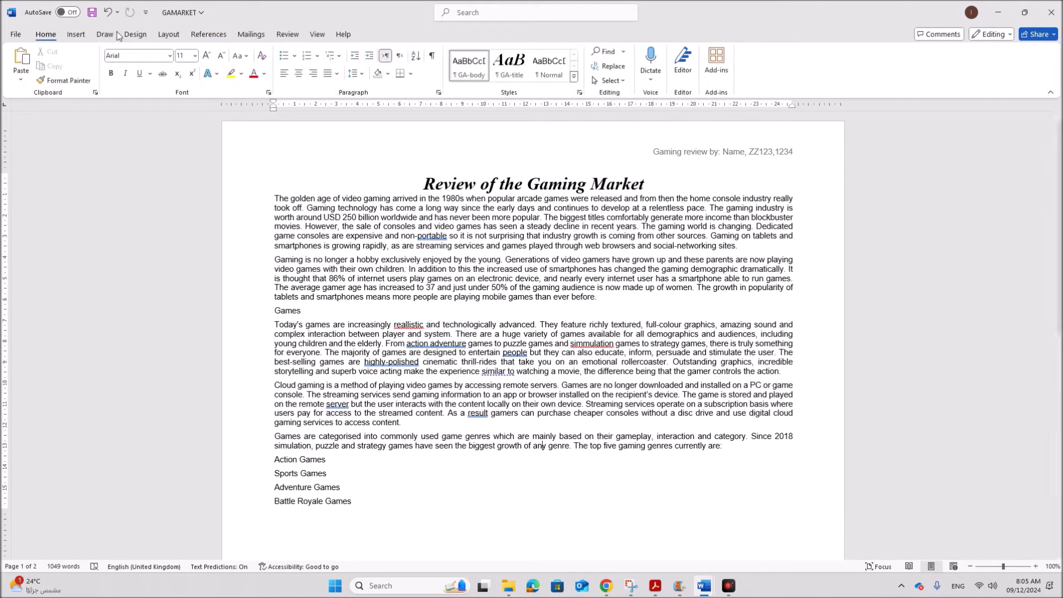
# Add a Blank (Three Columns) footer with a plain automatic page number in the right slot.
pyautogui.click(81, 33)
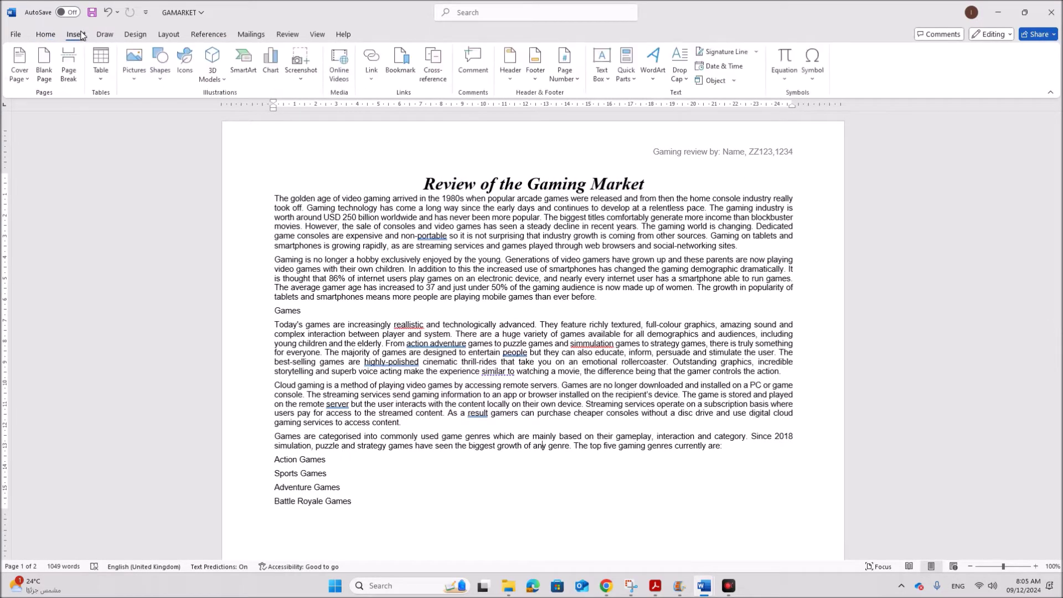
pyautogui.click(536, 68)
pyautogui.click(576, 193)
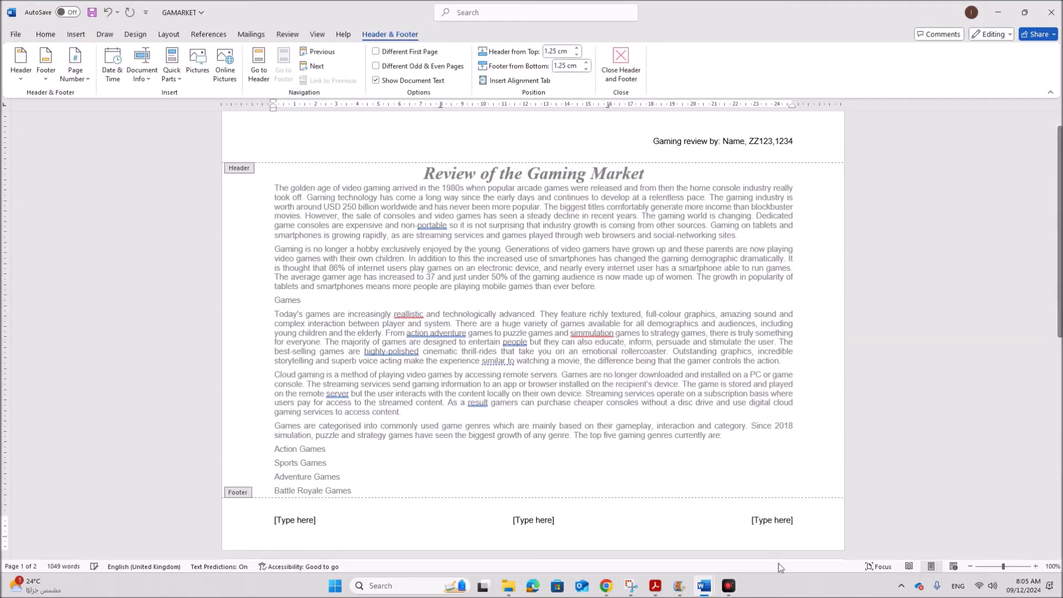
pyautogui.click(771, 524)
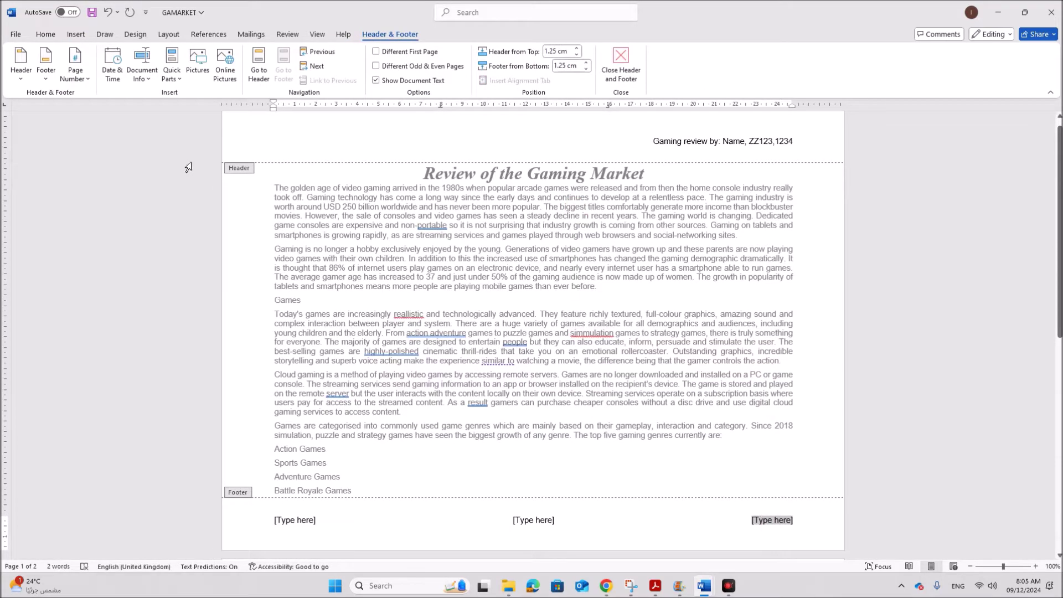
pyautogui.click(88, 80)
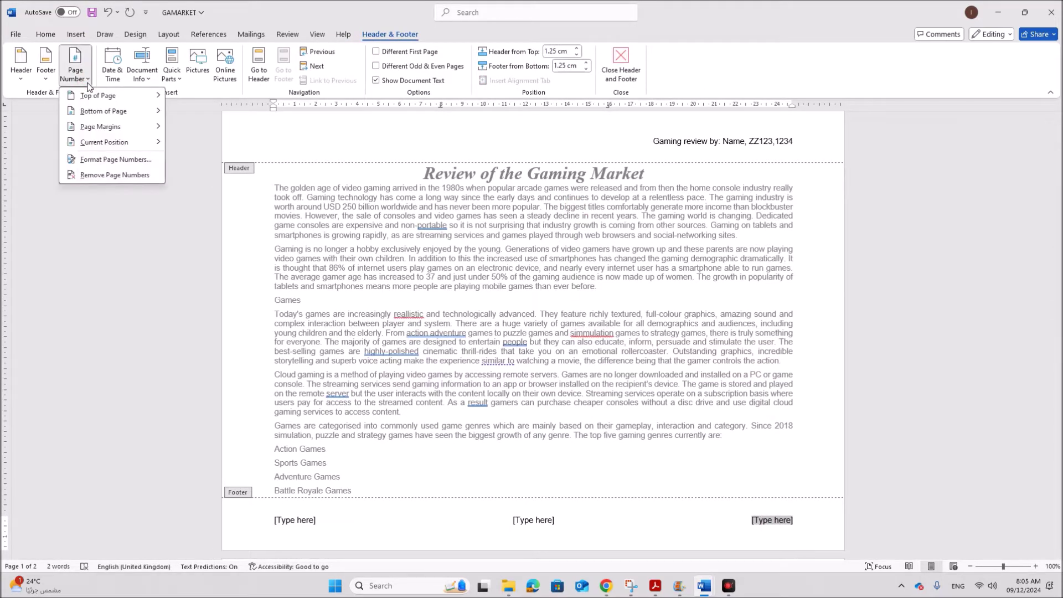
pyautogui.moveTo(116, 143)
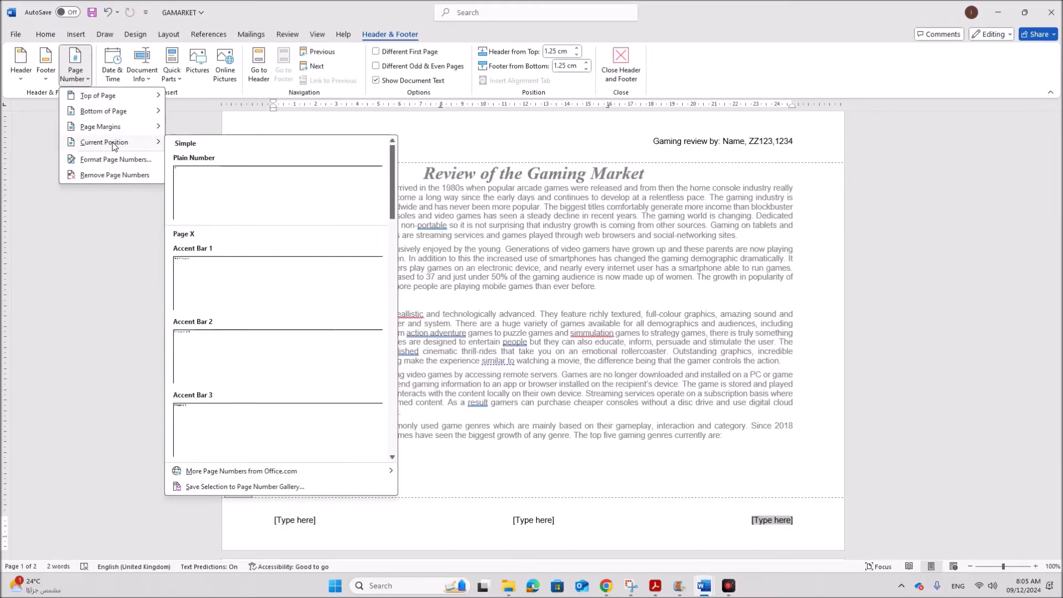
pyautogui.click(228, 215)
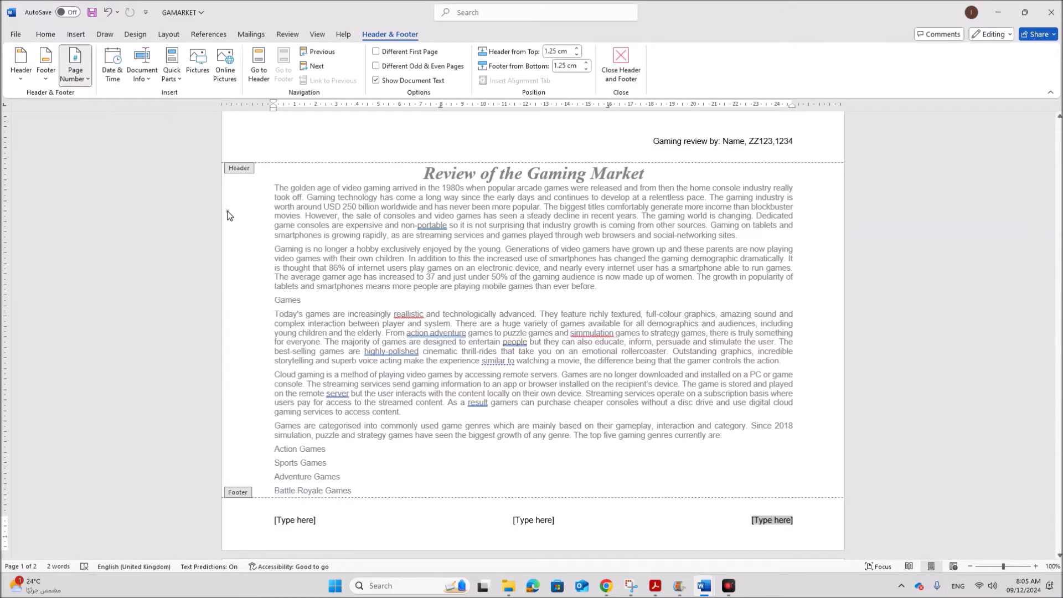
# Delete the left and centre footer placeholders and close the footer.
pyautogui.click(306, 521)
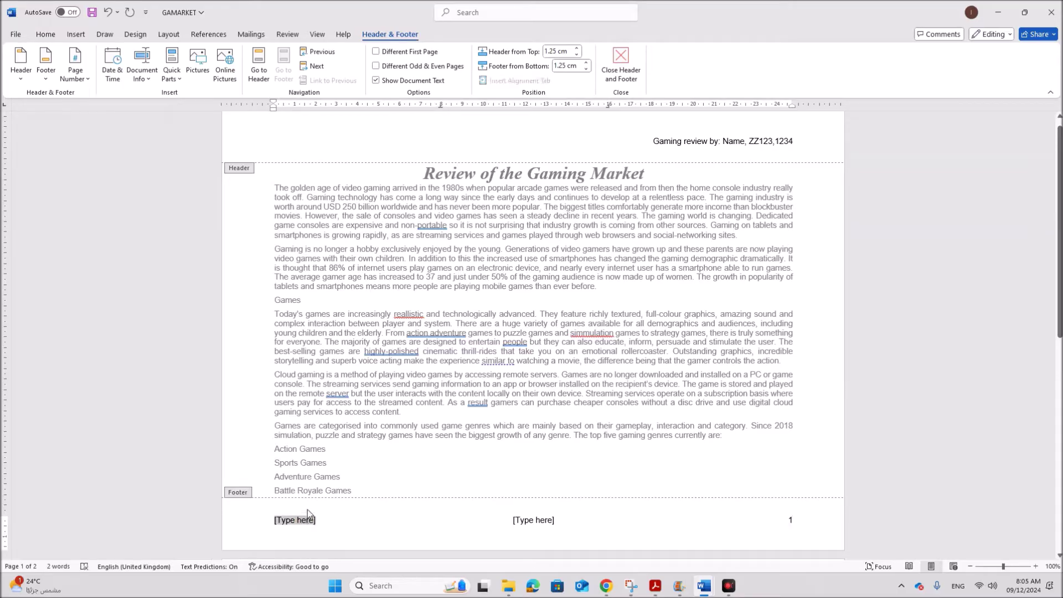
pyautogui.press('Delete')
pyautogui.click(522, 522)
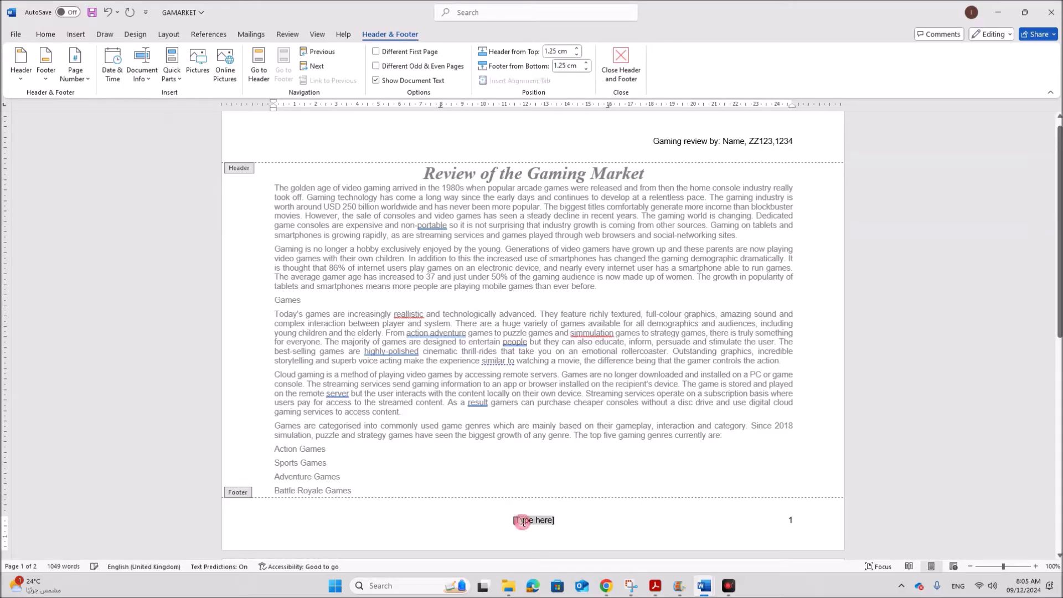
pyautogui.press('Delete')
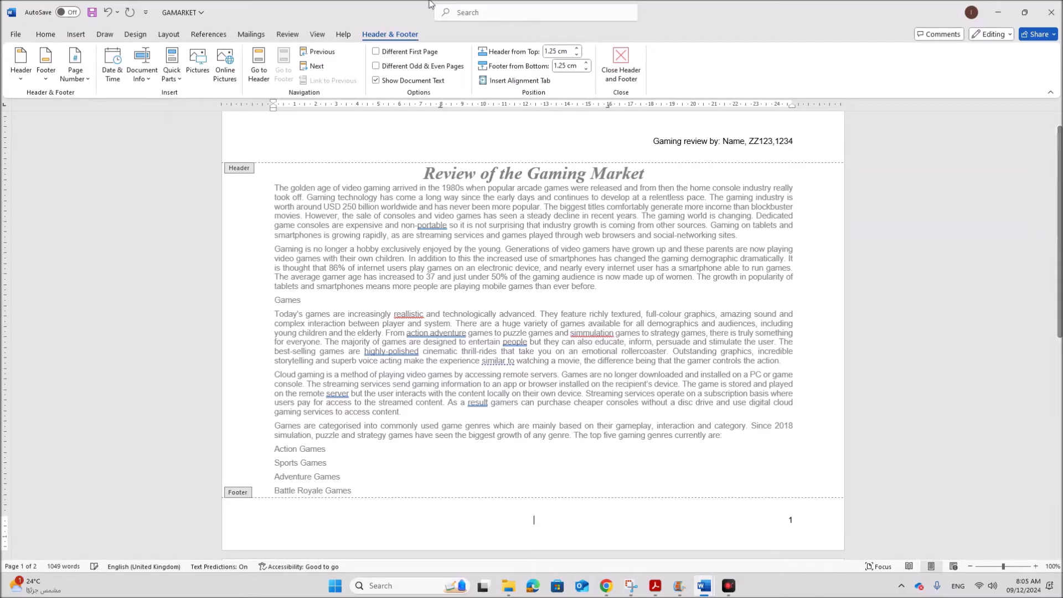
pyautogui.click(626, 76)
# Highlight the no-extra-header-text rule, then check the header and footer on both GAMARKET pages.
pyautogui.click(655, 586)
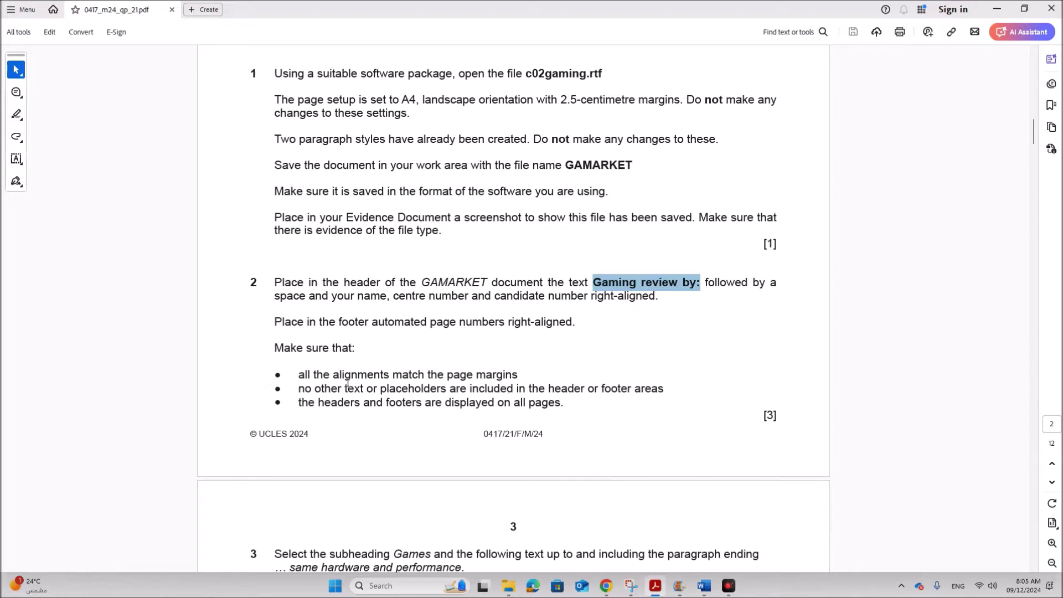
pyautogui.moveTo(345, 389); pyautogui.dragTo(593, 394)
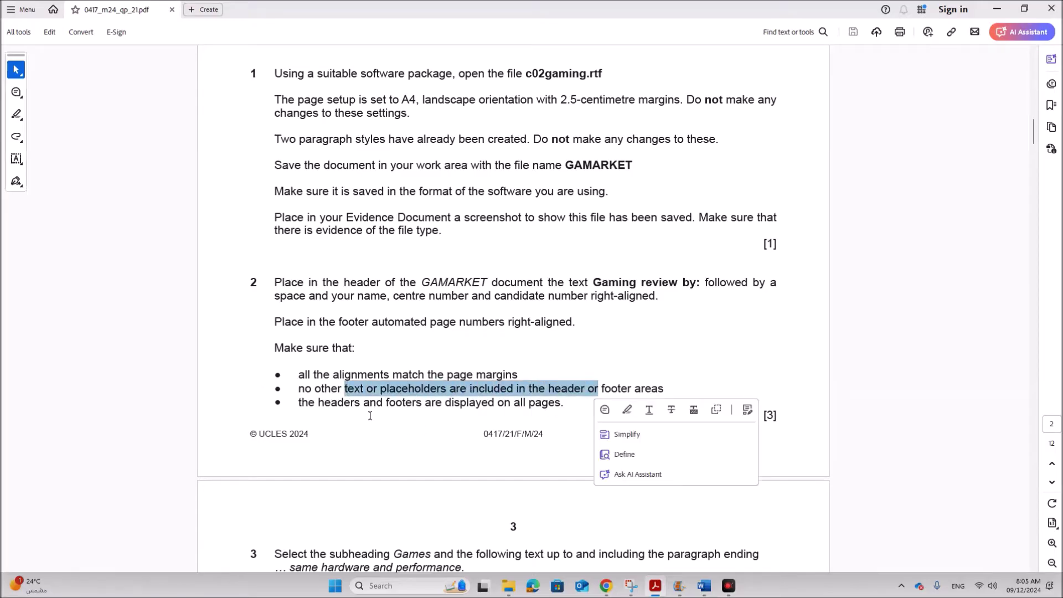
pyautogui.moveTo(704, 586)
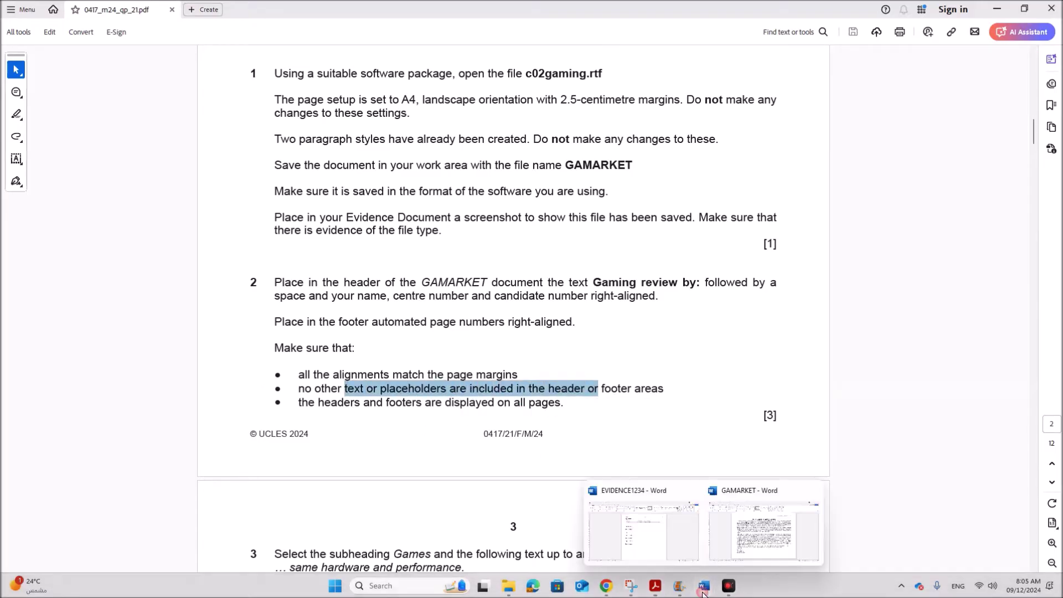
pyautogui.click(746, 542)
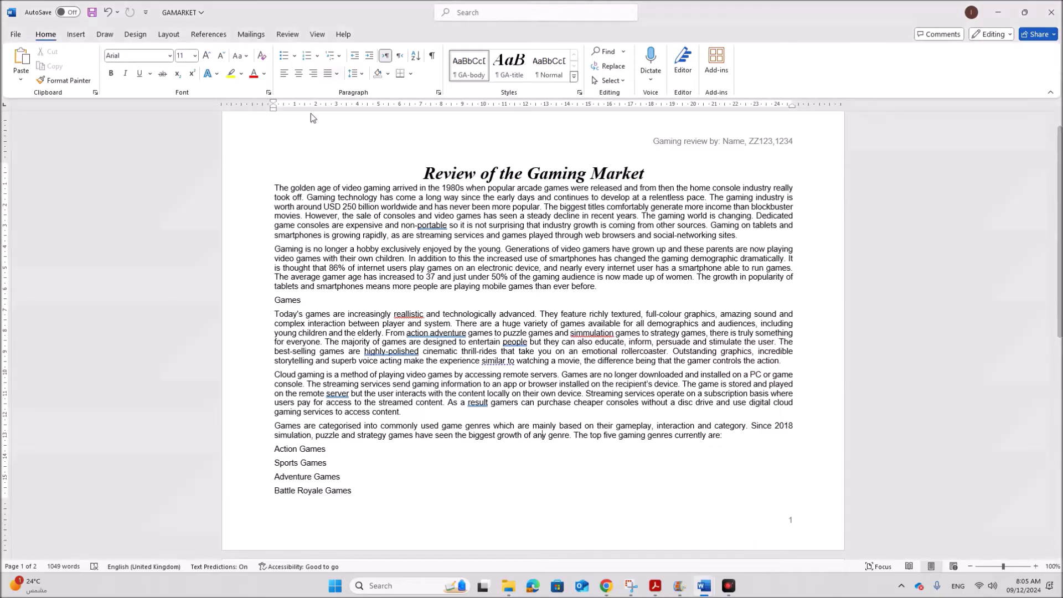
pyautogui.scroll(-5, 510, 405)
pyautogui.scroll(-12, 510, 401)
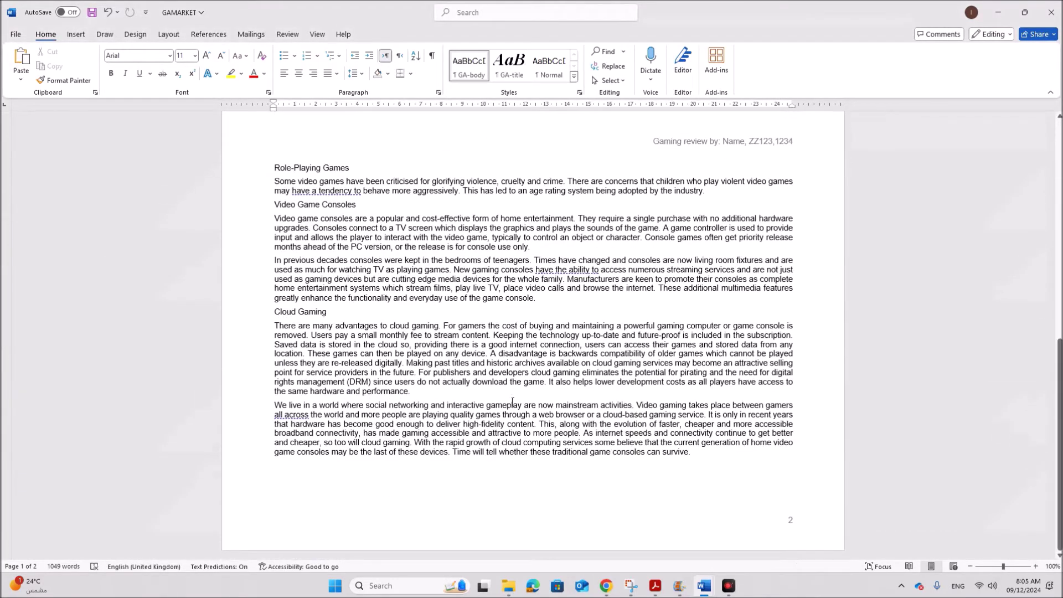
pyautogui.scroll(16, 520, 397)
pyautogui.scroll(1, 531, 397)
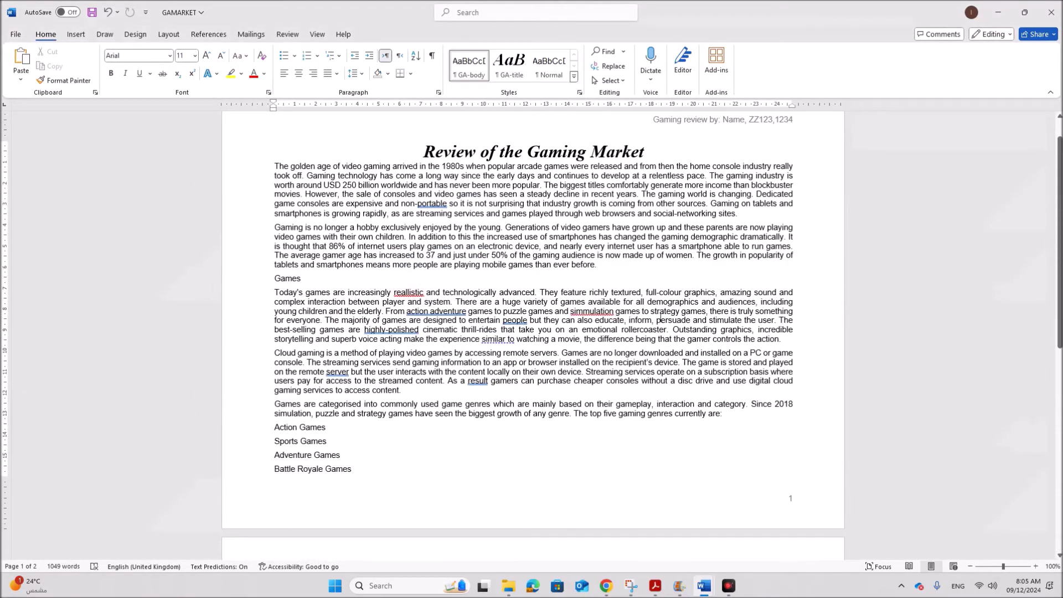
pyautogui.scroll(2, 660, 320)
pyautogui.click(656, 586)
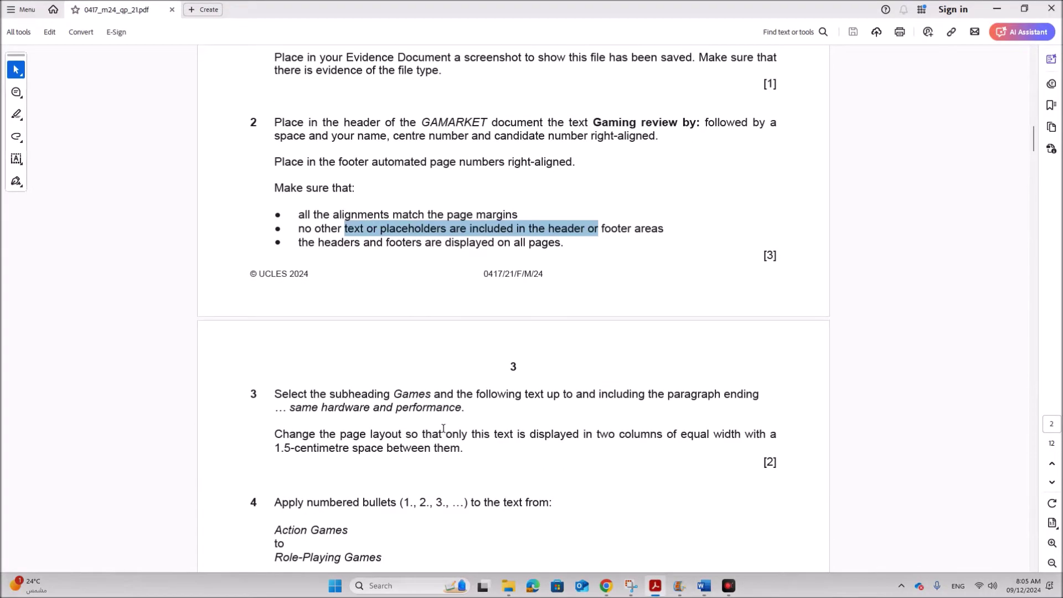
# Read question 3 in the exam PDF, mark 'same hardware and performance', and return to the GAMARKET review.
pyautogui.scroll(-3, 443, 428)
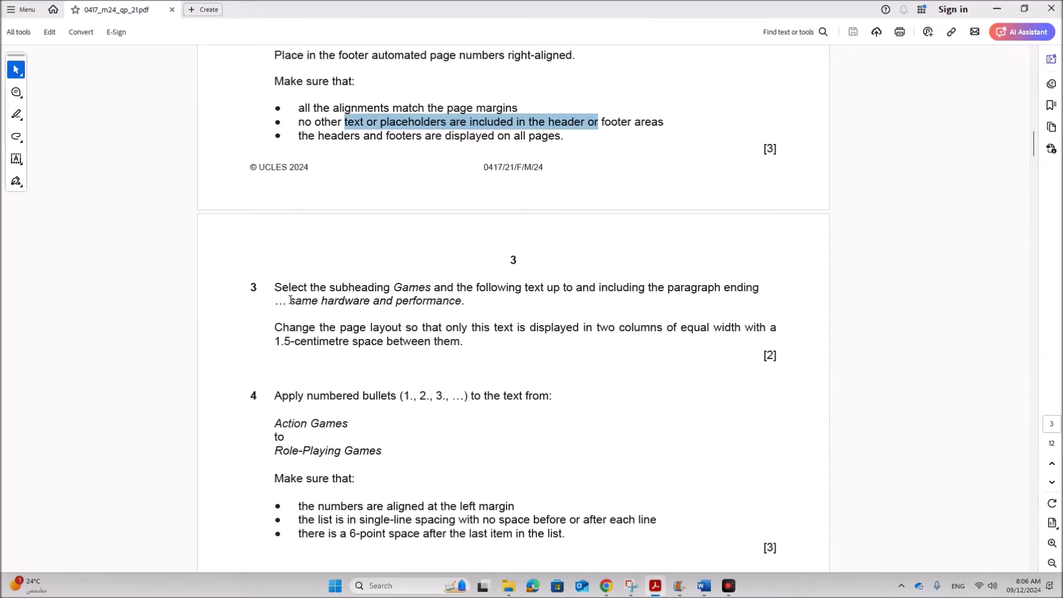
pyautogui.moveTo(289, 301); pyautogui.dragTo(439, 295)
pyautogui.hotkey('ctrl', 'c')
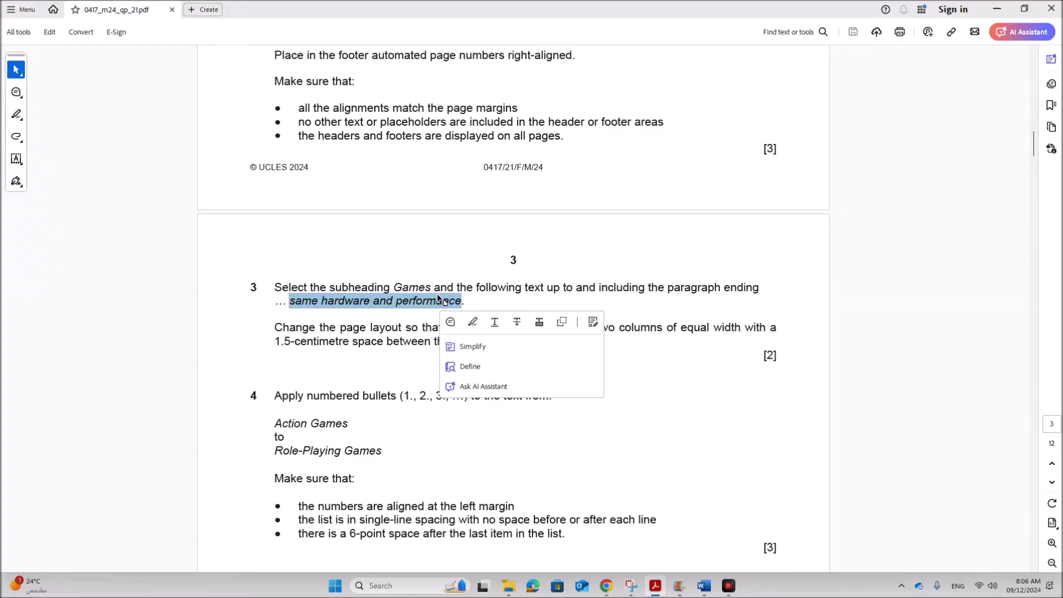
pyautogui.moveTo(704, 586)
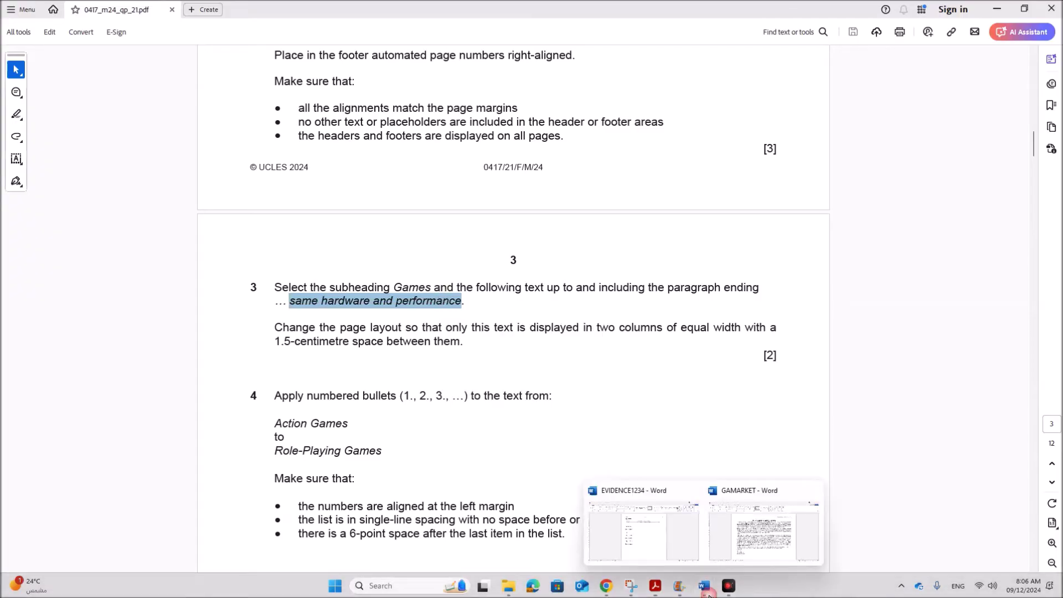
pyautogui.click(747, 545)
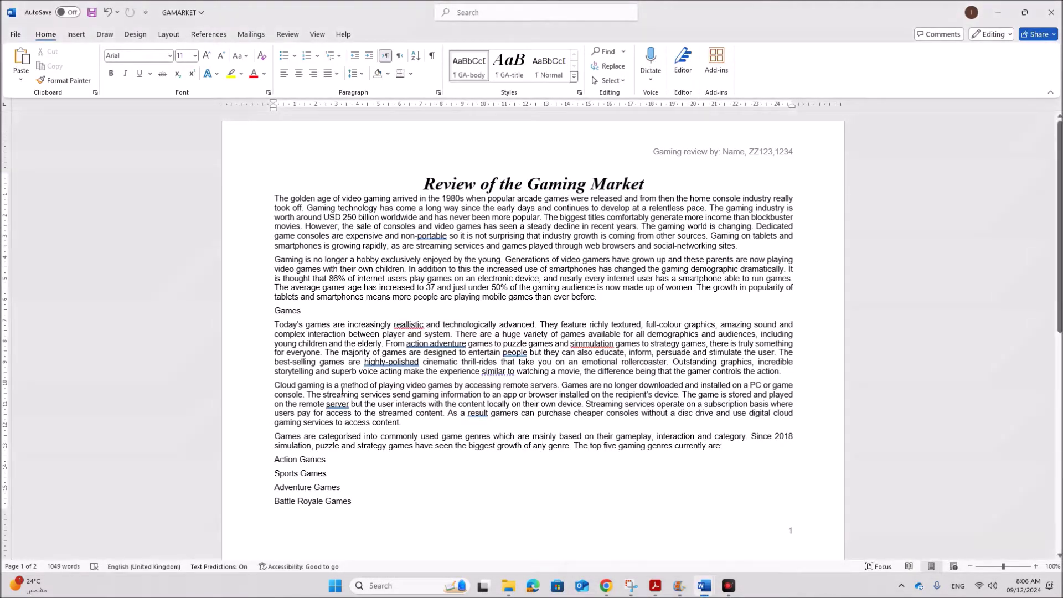
# Locate the paragraph ending 'same hardware and performance.' and select from there up to the Games subheading.
pyautogui.moveTo(273, 311); pyautogui.dragTo(376, 387)
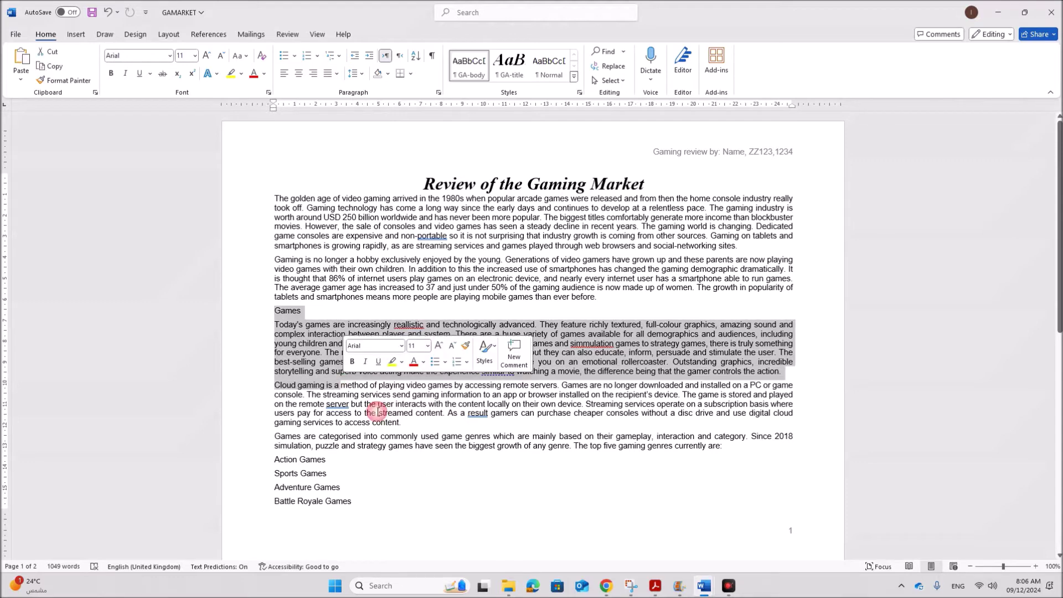
pyautogui.click(458, 478)
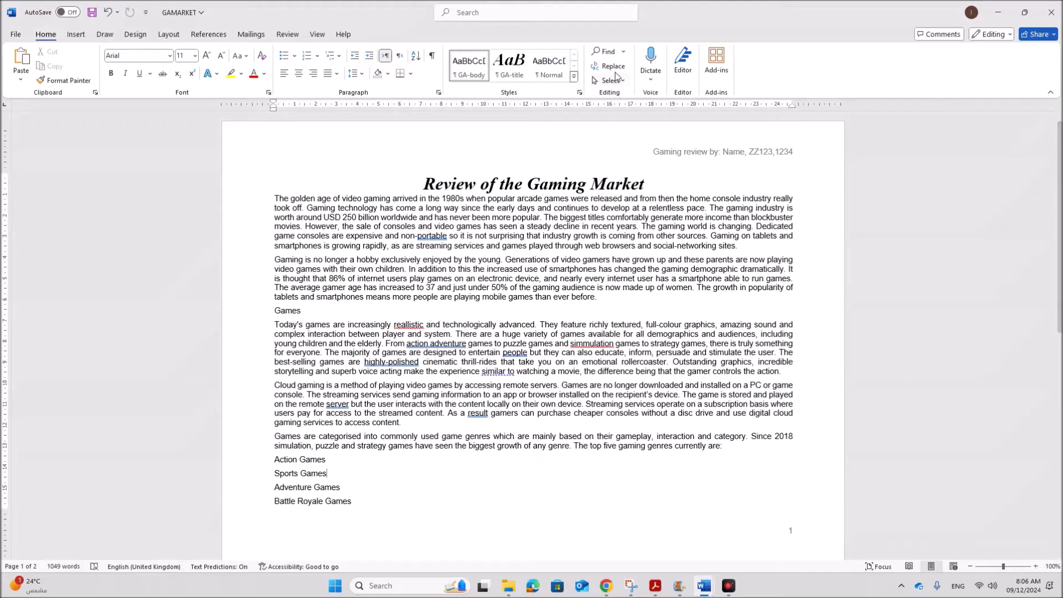
pyautogui.click(608, 52)
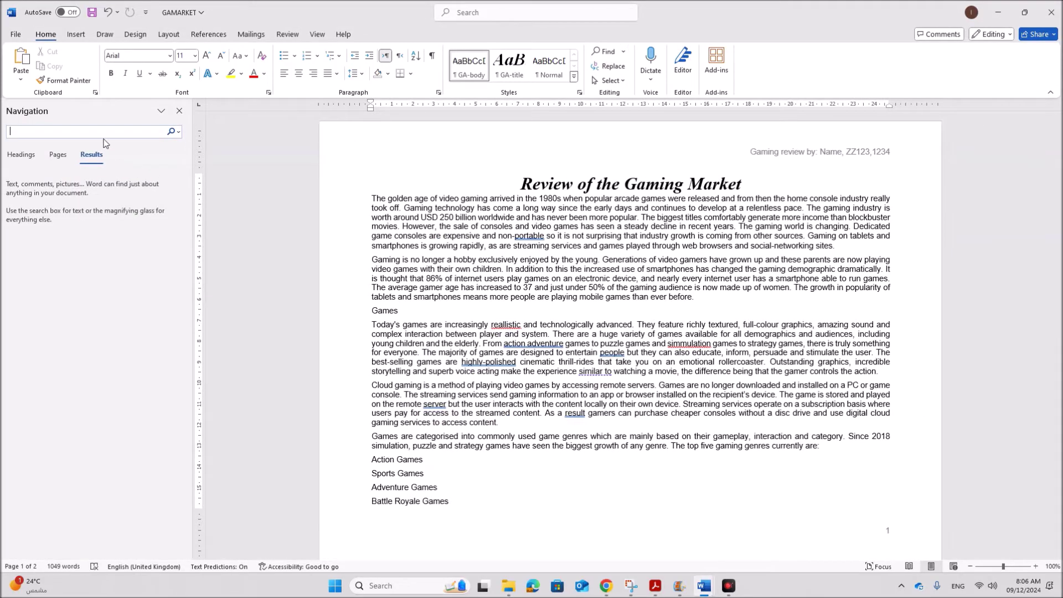
pyautogui.hotkey('ctrl', 'v')
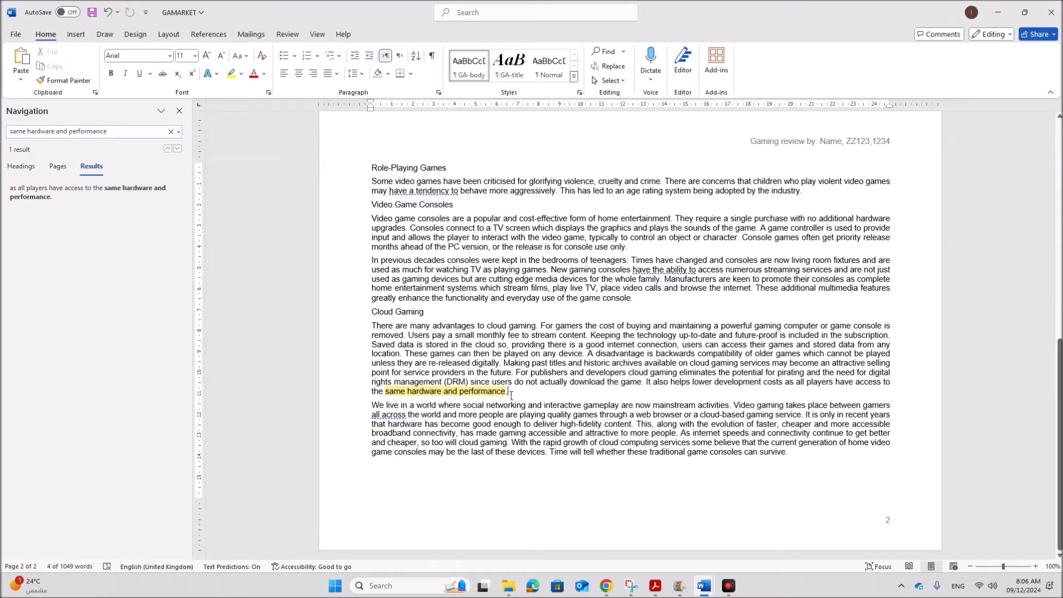
pyautogui.click(374, 315)
pyautogui.click(179, 110)
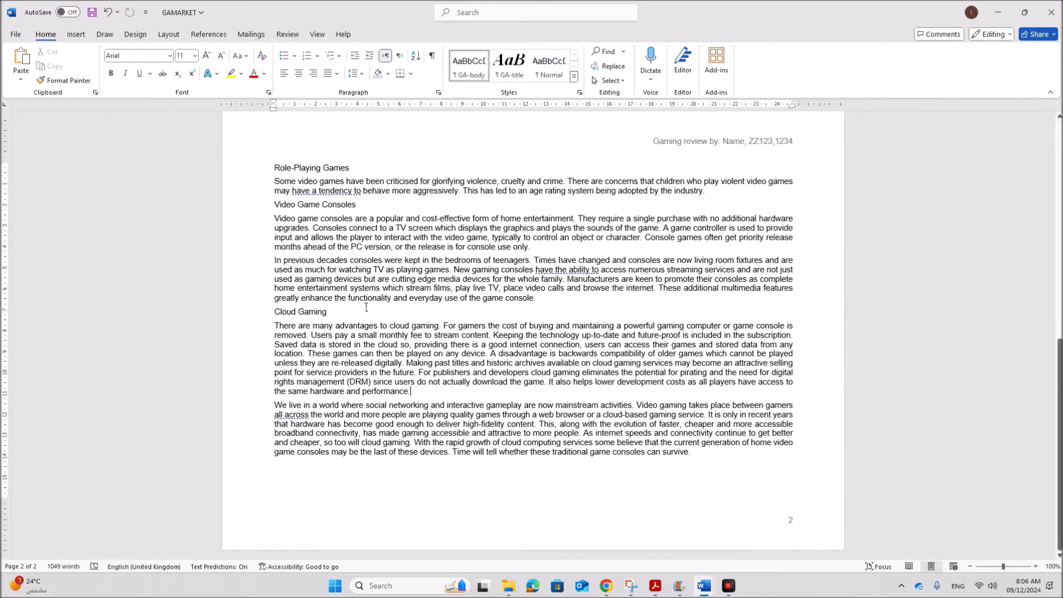
pyautogui.moveTo(415, 391); pyautogui.dragTo(243, 169)
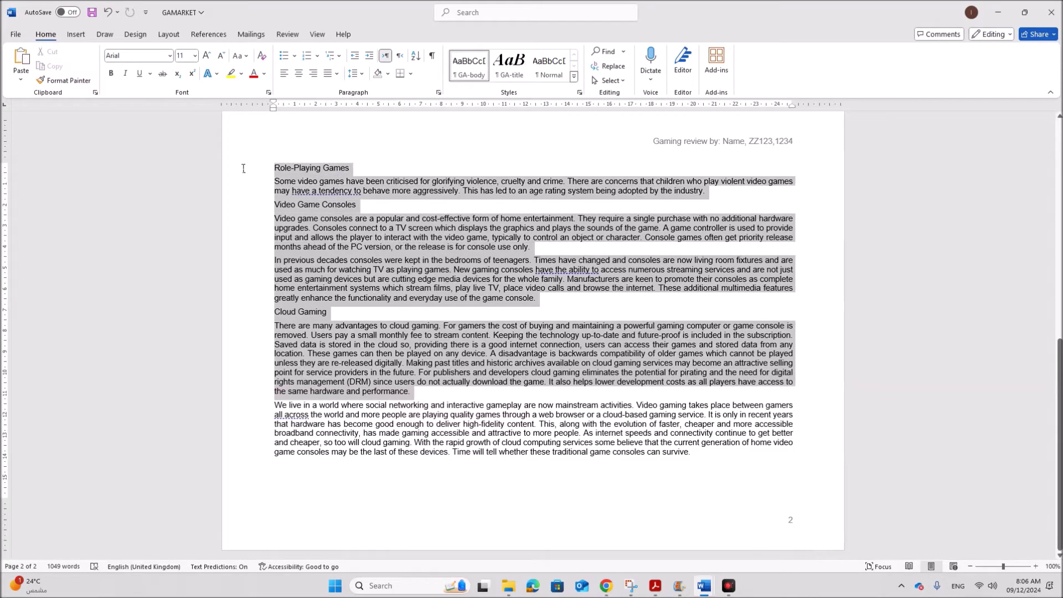
pyautogui.moveTo(246, 112); pyautogui.dragTo(270, 312)
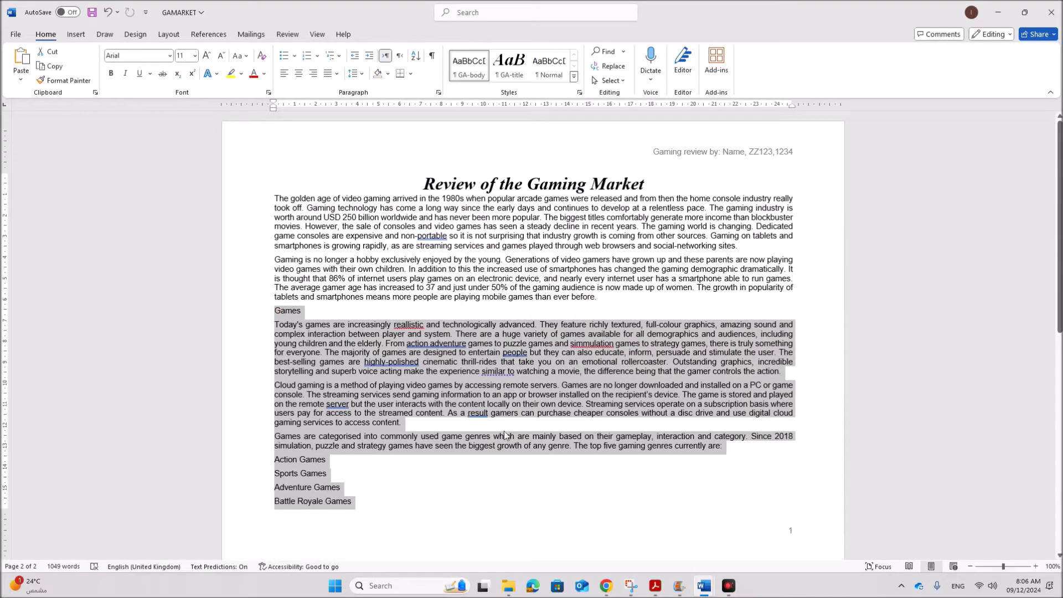
pyautogui.click(654, 586)
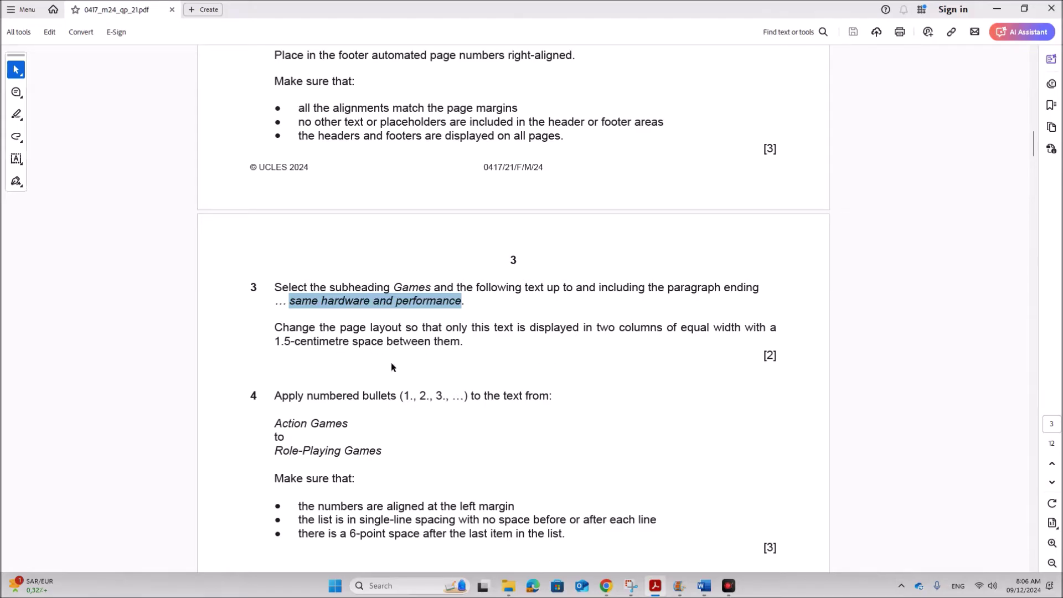
# Return from question 3 of the exam paper to the GAMARKET review in Word.
pyautogui.moveTo(704, 586)
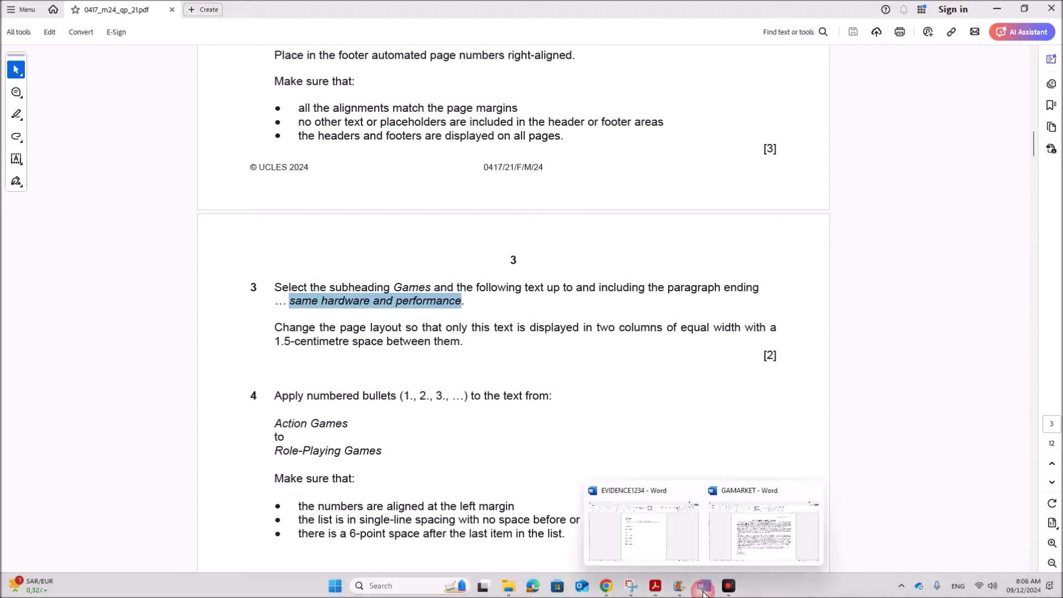
pyautogui.click(748, 535)
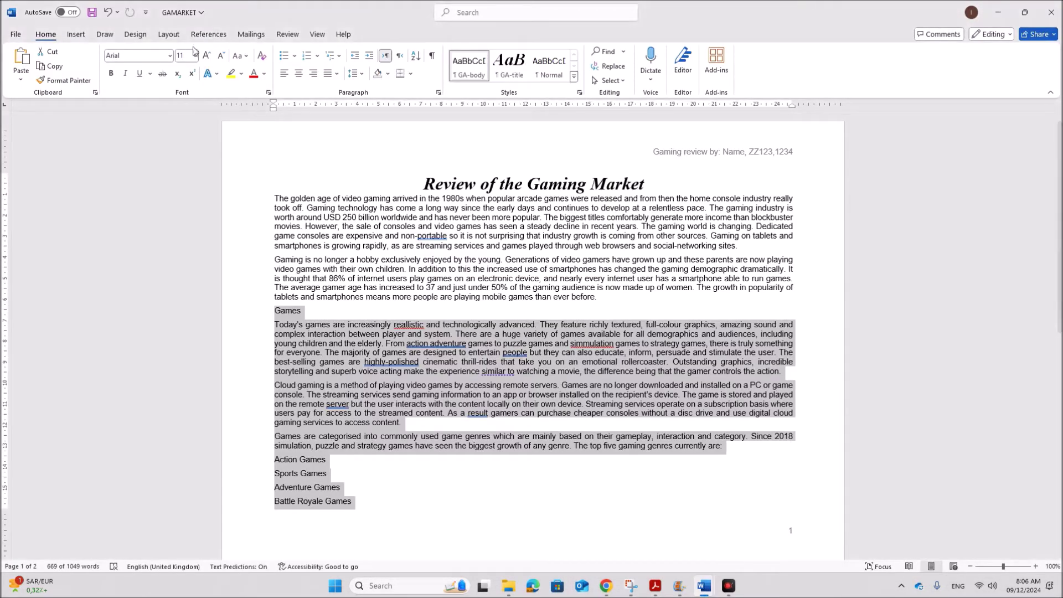
# Format the selected Games section as two equal-width columns with 1.5 cm spacing.
pyautogui.click(169, 35)
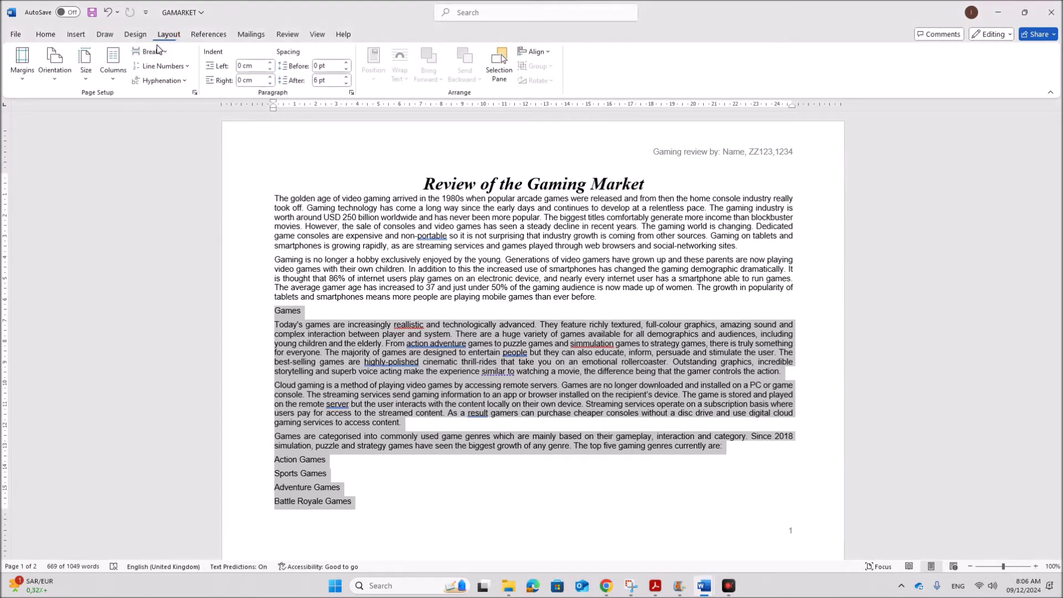
pyautogui.click(113, 83)
pyautogui.click(139, 230)
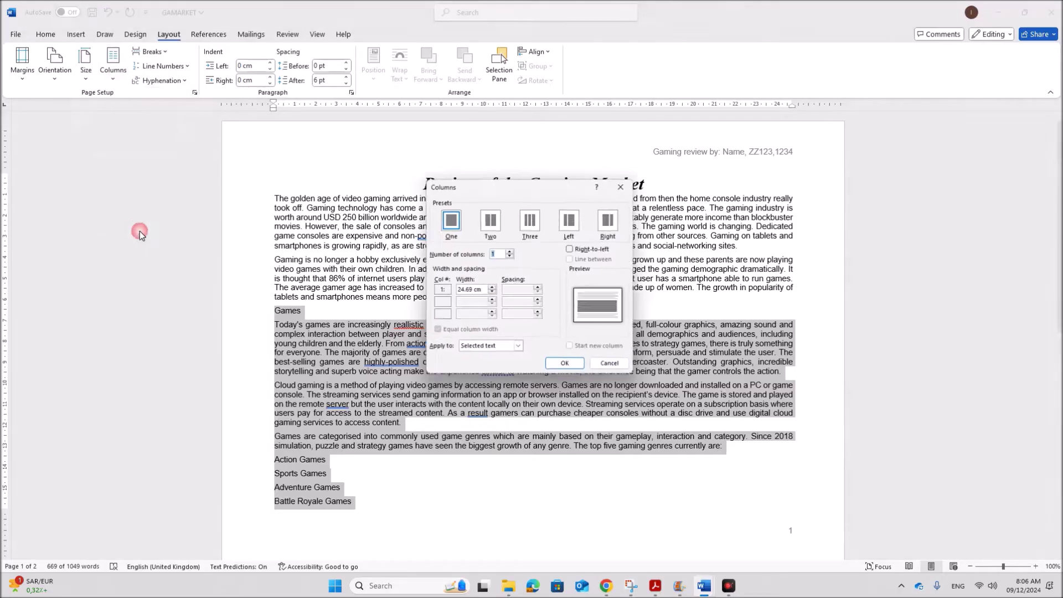
pyautogui.click(492, 224)
pyautogui.doubleClick(516, 290)
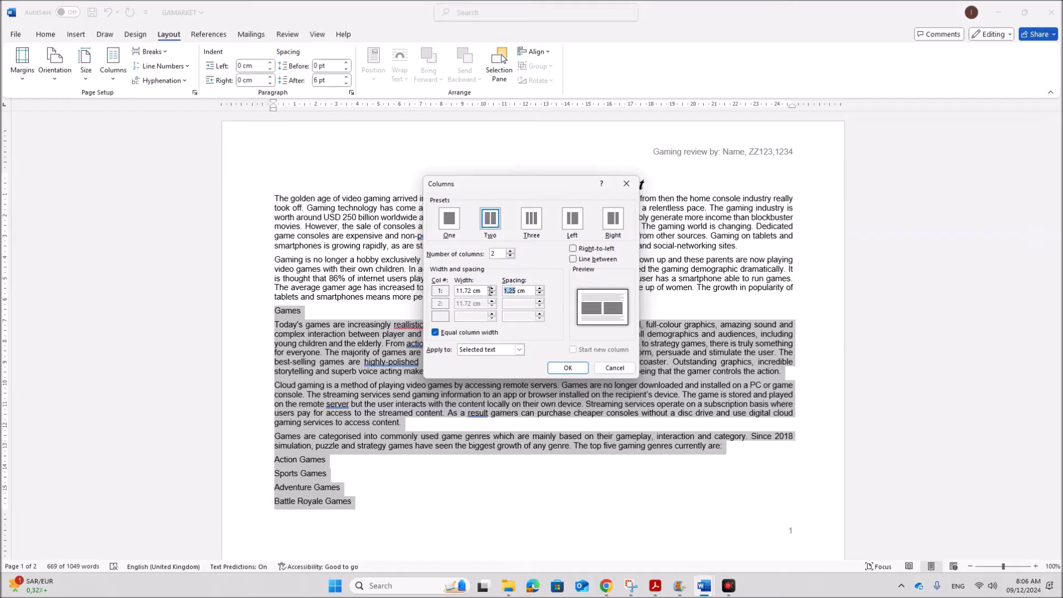
pyautogui.write('1')
pyautogui.click(567, 369)
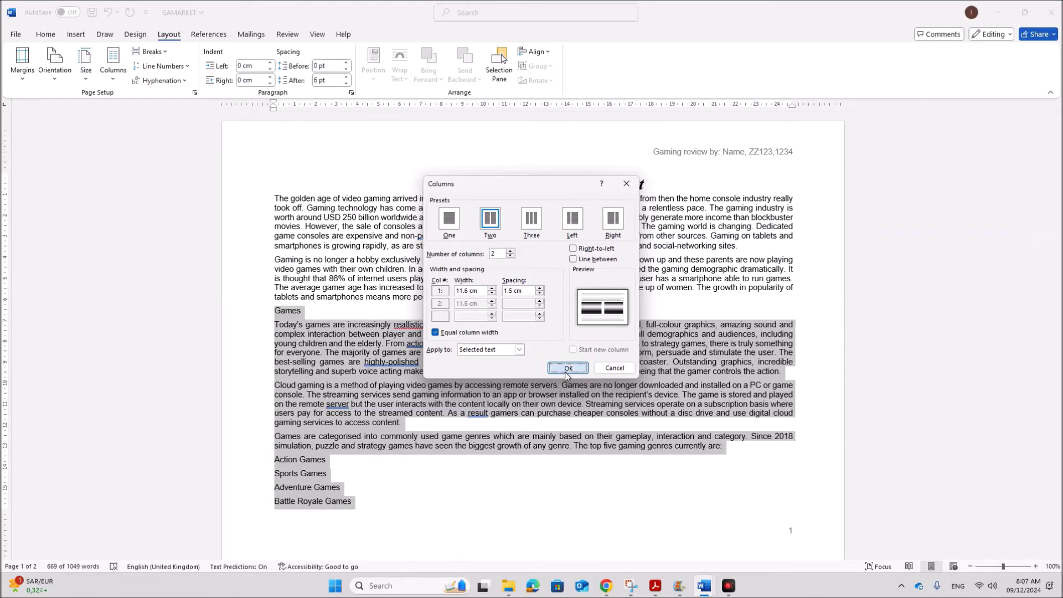
pyautogui.click(657, 592)
# Read question 4 and highlight its Action Games to Role-Playing Games lines, then return to Word.
pyautogui.scroll(-4, 496, 424)
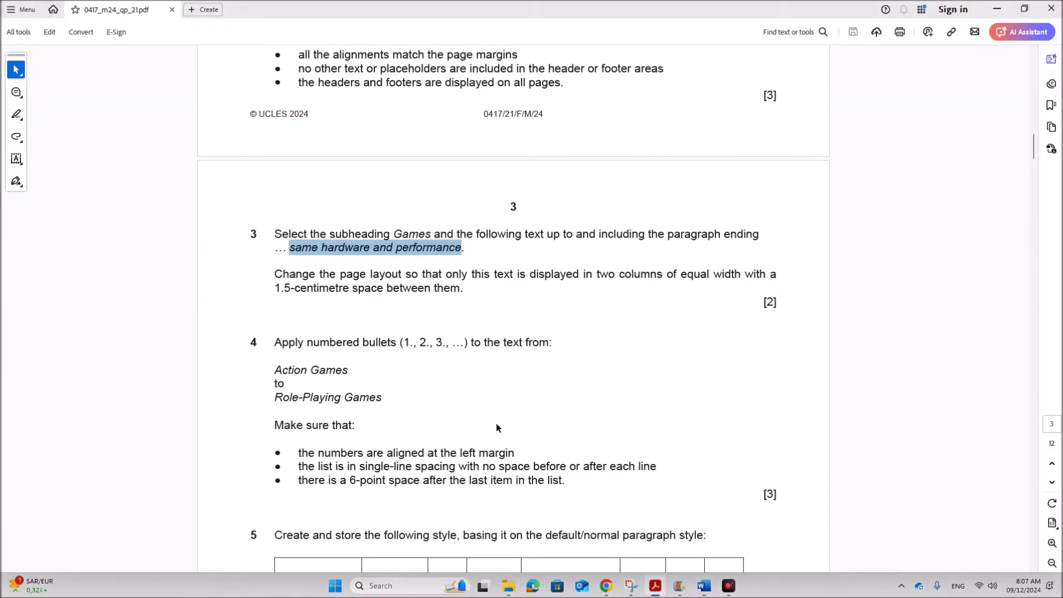
pyautogui.scroll(-1, 496, 423)
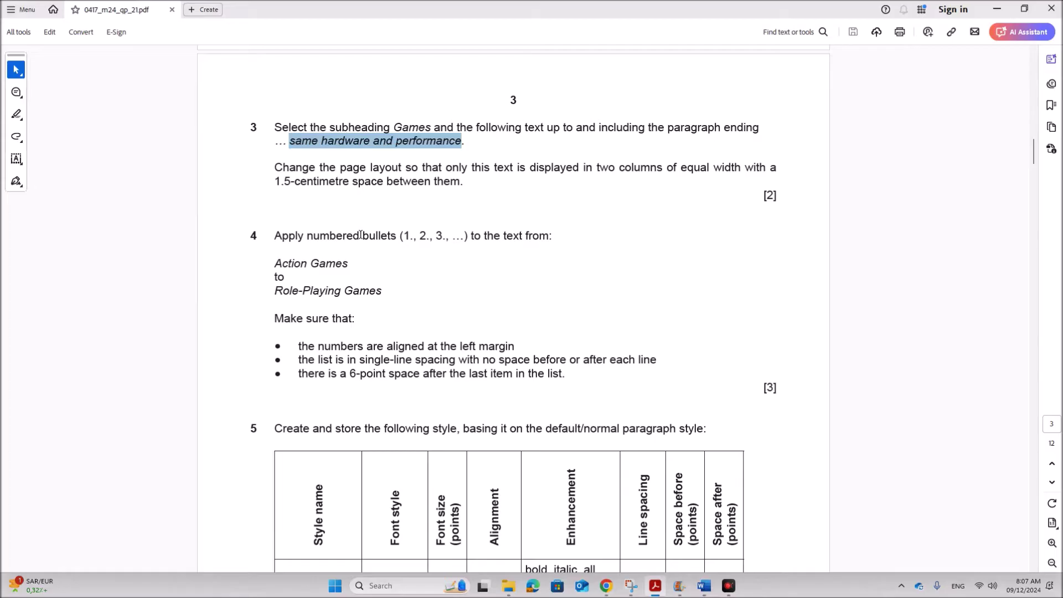
pyautogui.moveTo(361, 235); pyautogui.dragTo(543, 231)
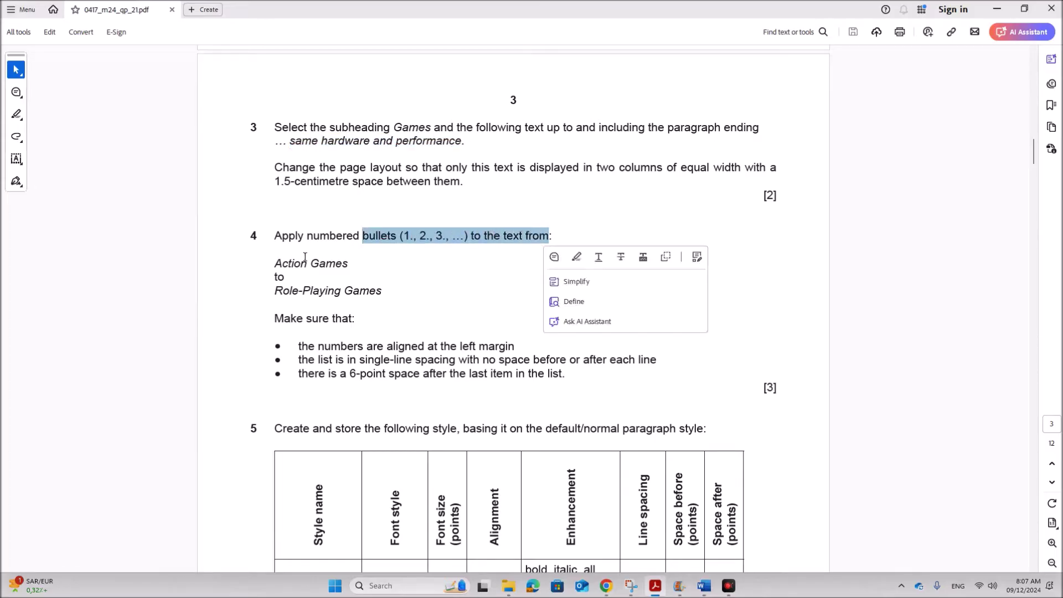
pyautogui.moveTo(276, 260); pyautogui.dragTo(383, 289)
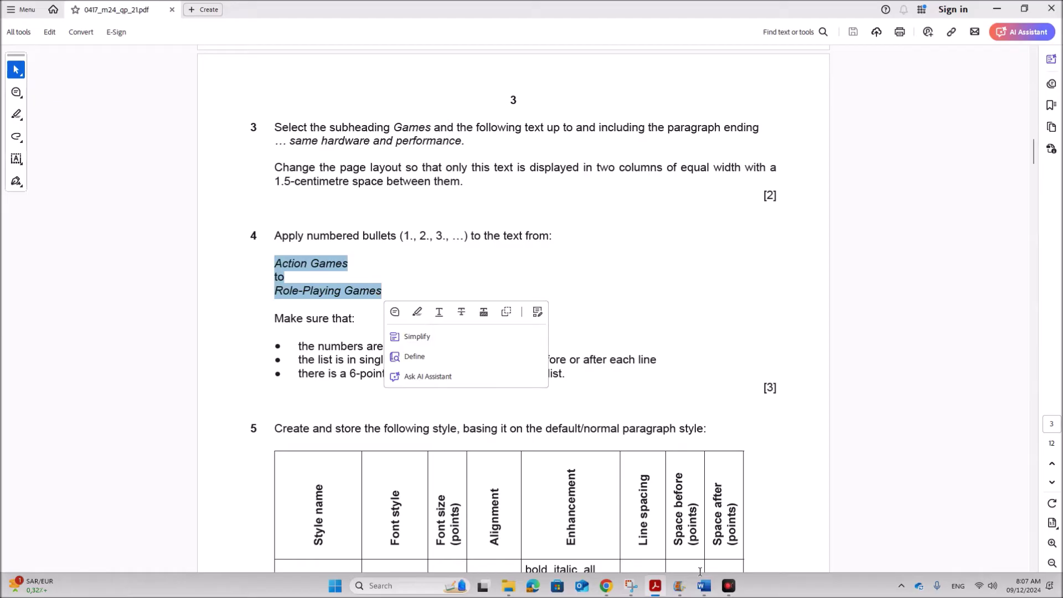
pyautogui.moveTo(703, 586)
pyautogui.click(742, 535)
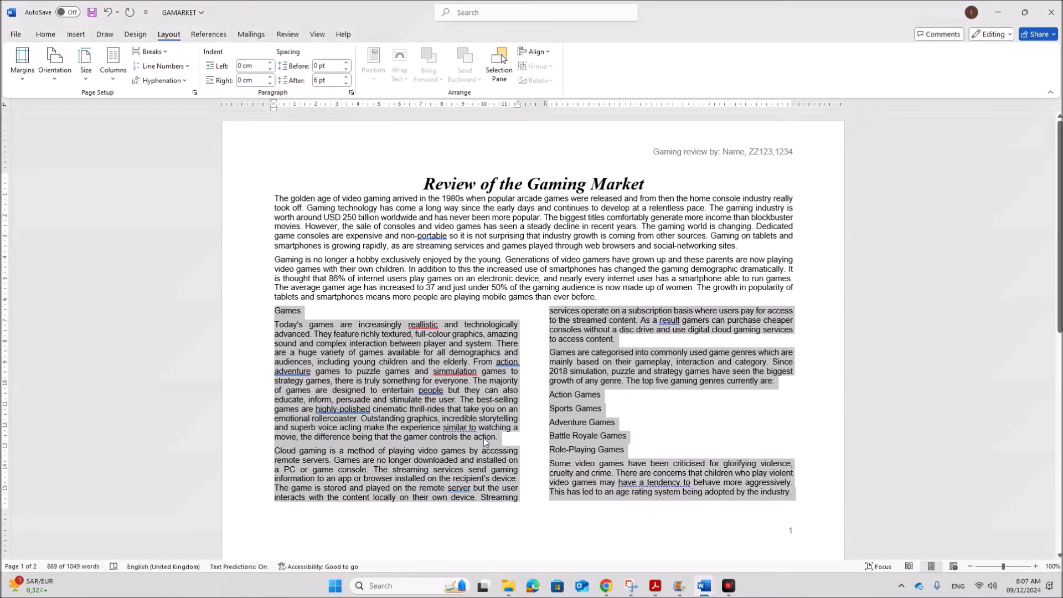
# Number the five genres, Action Games through Role-Playing Games, in the 1. 2. 3. format.
pyautogui.click(548, 421)
pyautogui.moveTo(550, 395); pyautogui.dragTo(624, 453)
pyautogui.click(45, 34)
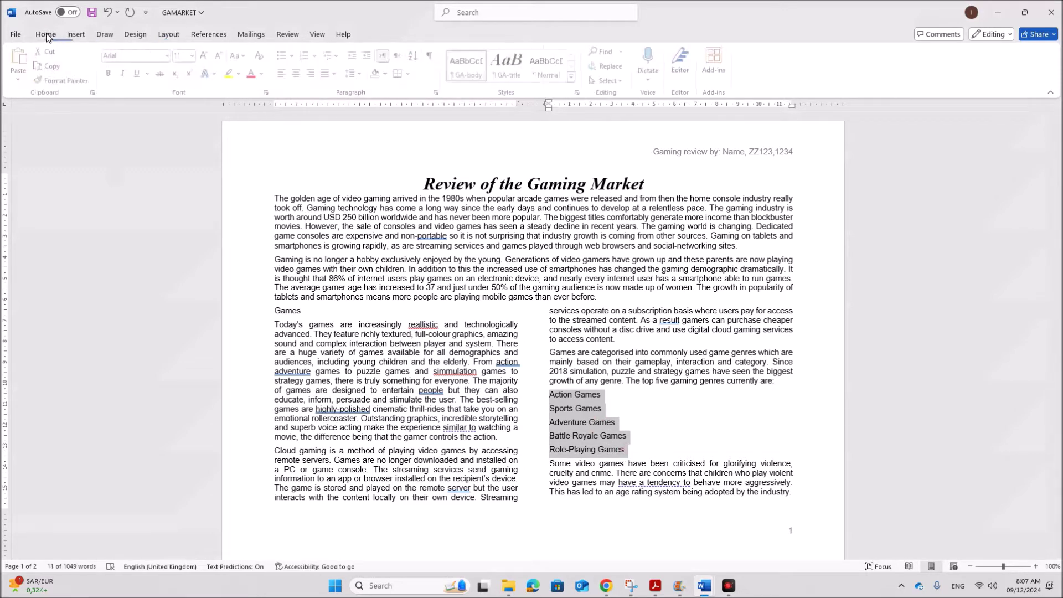
pyautogui.click(316, 56)
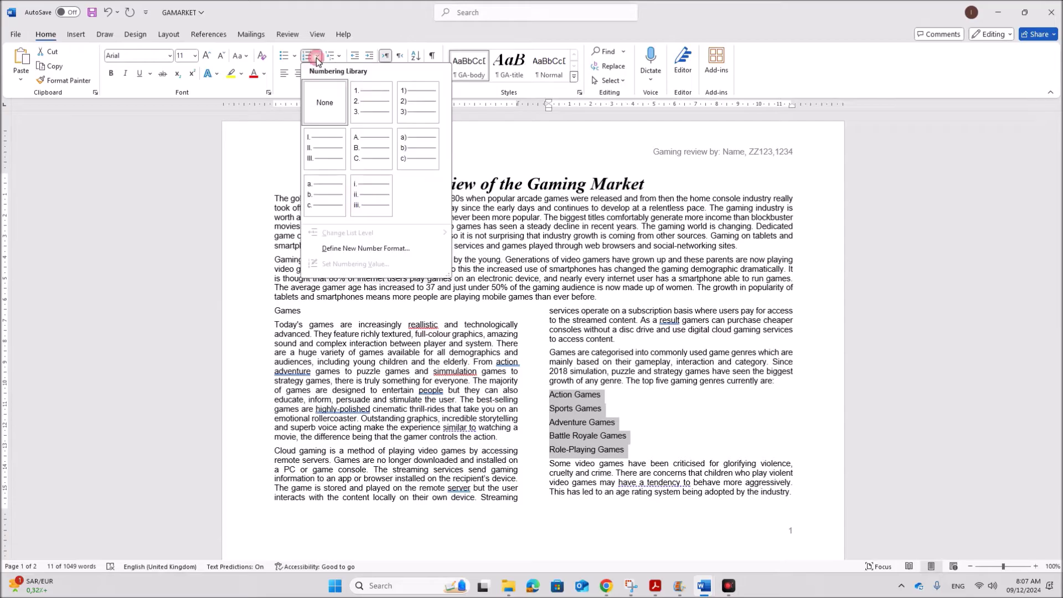
pyautogui.click(365, 105)
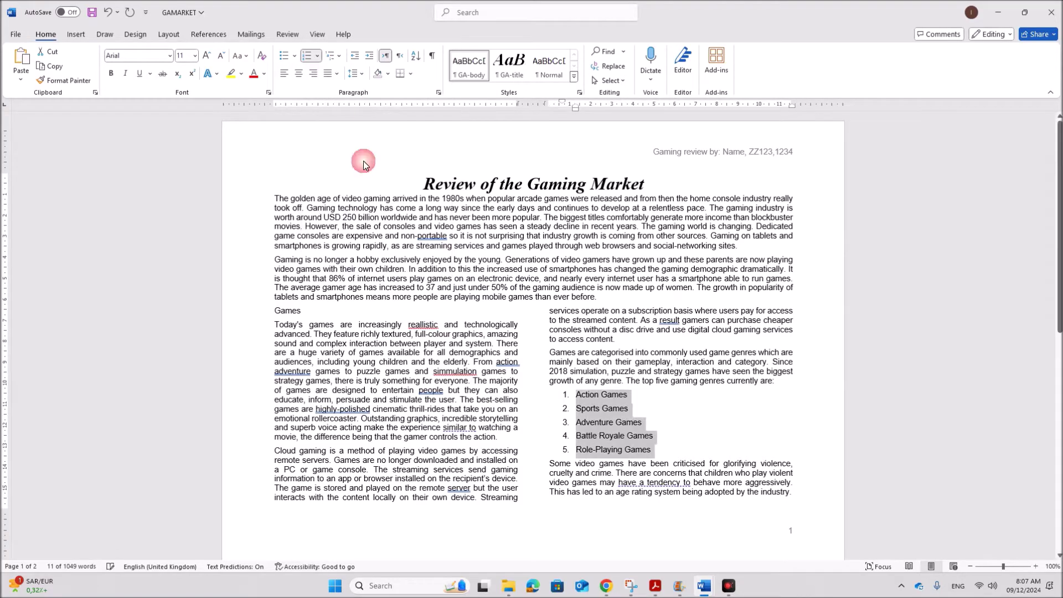
pyautogui.click(654, 589)
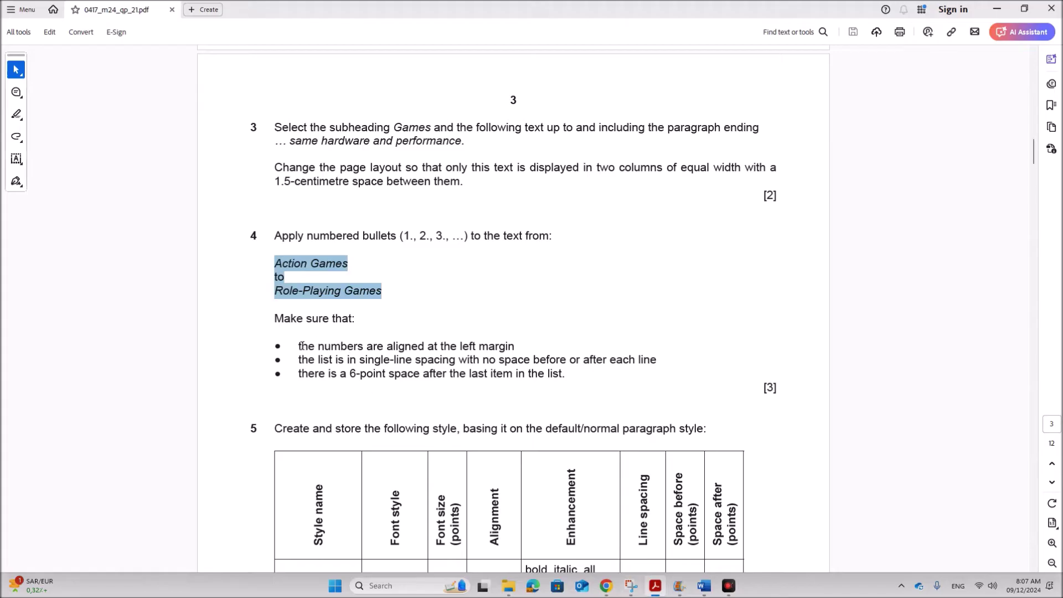
# Highlight question 4's left-margin numbering and 6-point space-after requirements, then return to GAMARKET.
pyautogui.moveTo(299, 346); pyautogui.dragTo(515, 341)
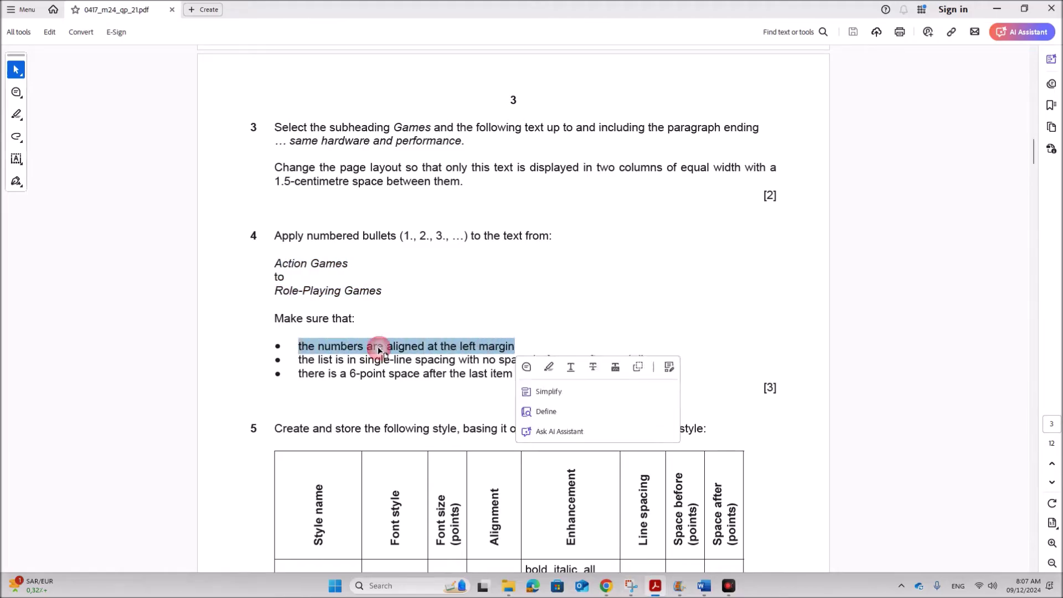
pyautogui.click(301, 360)
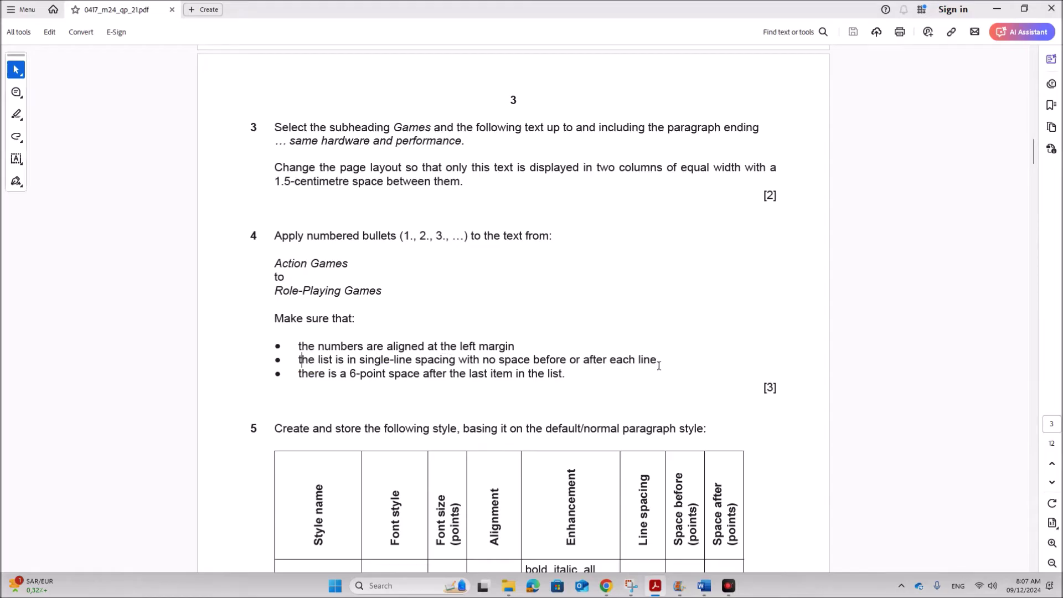
pyautogui.moveTo(347, 374); pyautogui.dragTo(566, 378)
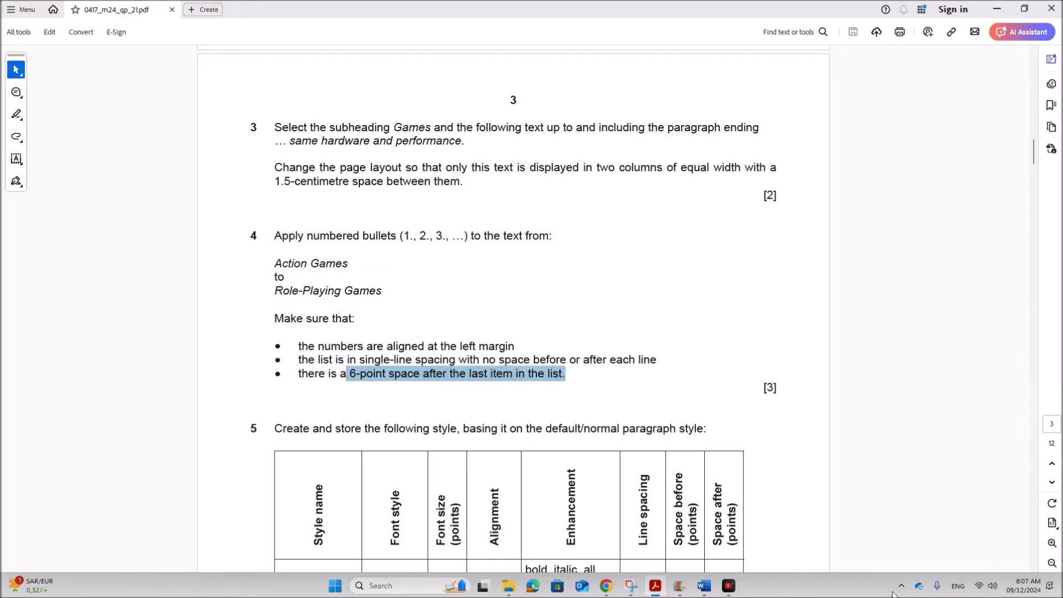
pyautogui.moveTo(704, 586)
pyautogui.click(742, 559)
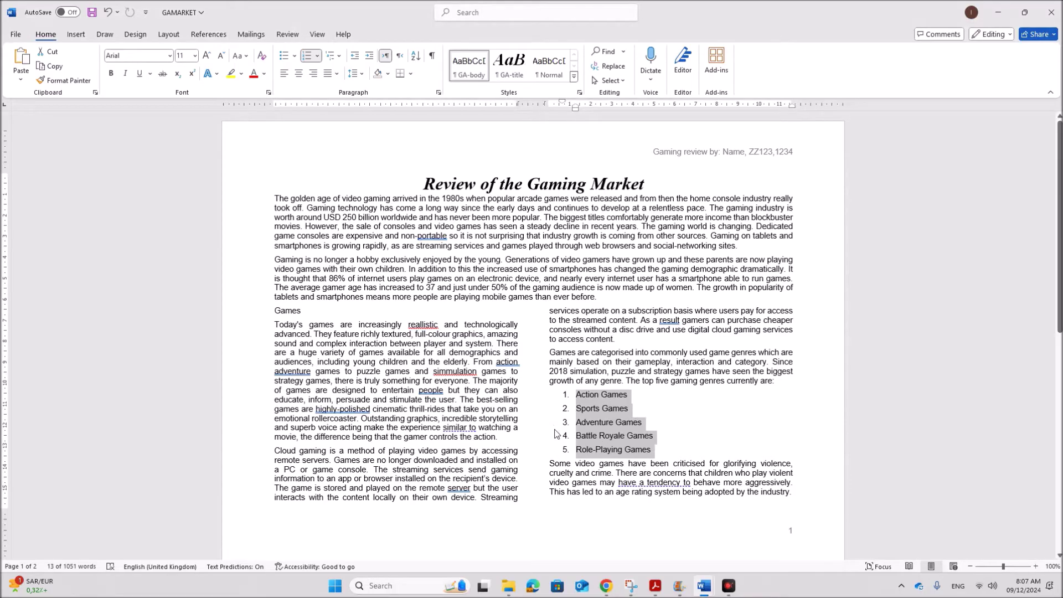
# Left-align the numbered genre list and move its indent to the left margin.
pyautogui.rightClick(596, 419)
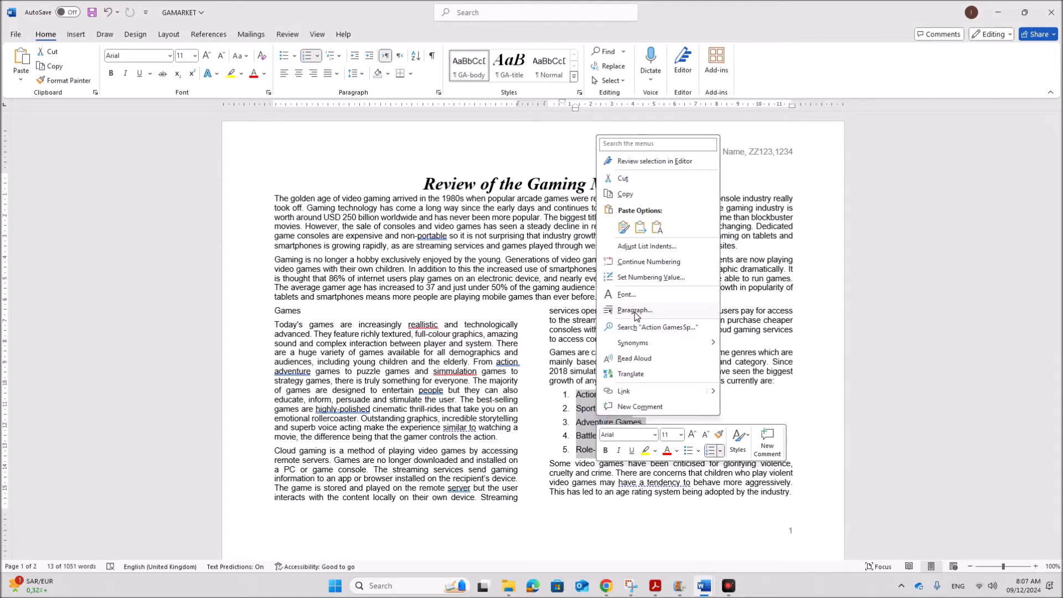
pyautogui.click(635, 312)
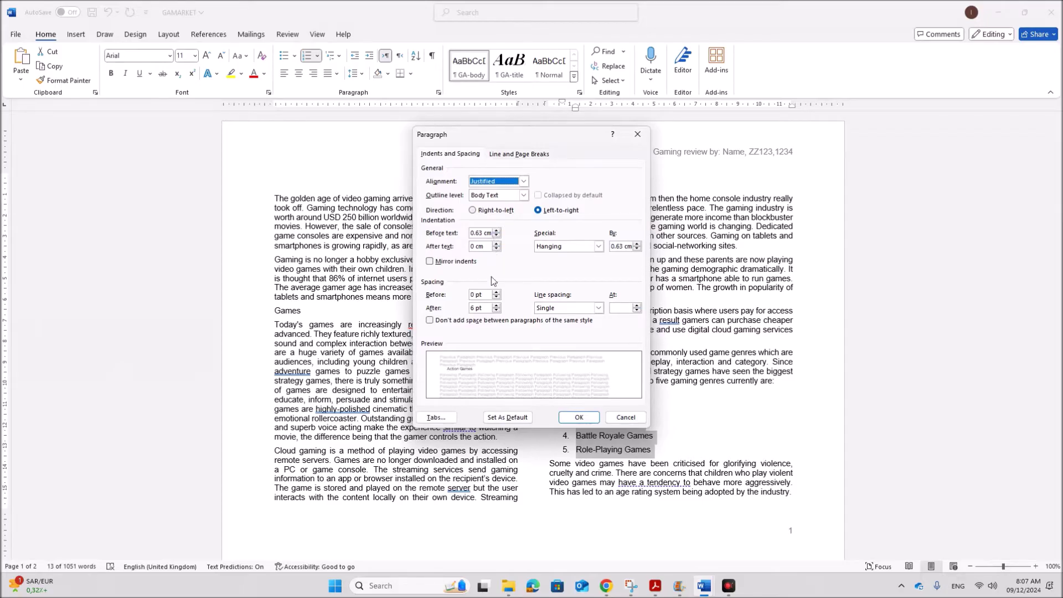
pyautogui.click(523, 181)
pyautogui.click(488, 191)
pyautogui.click(576, 418)
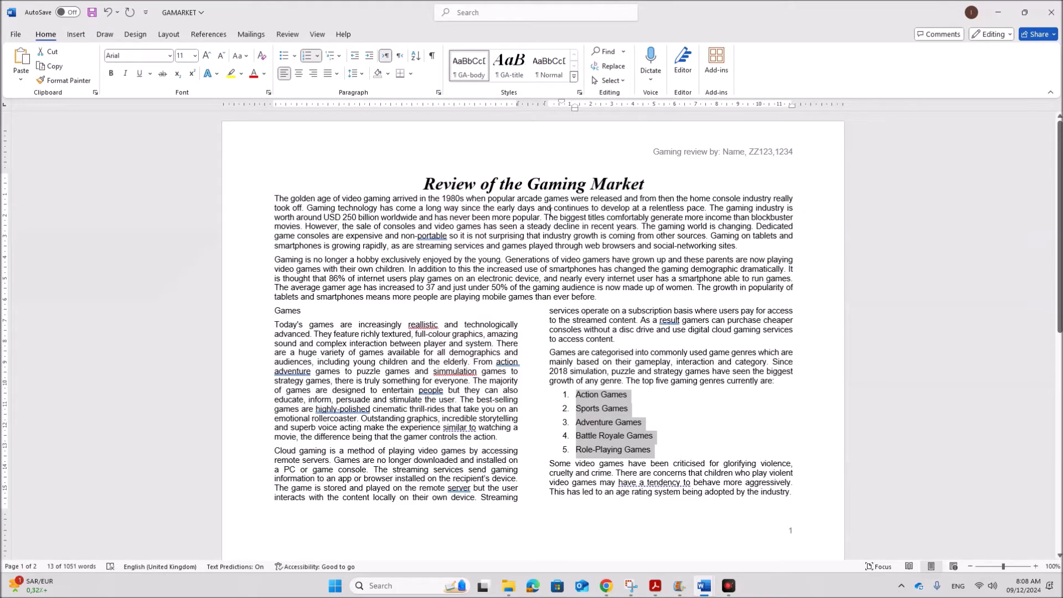
pyautogui.moveTo(576, 109); pyautogui.dragTo(566, 120)
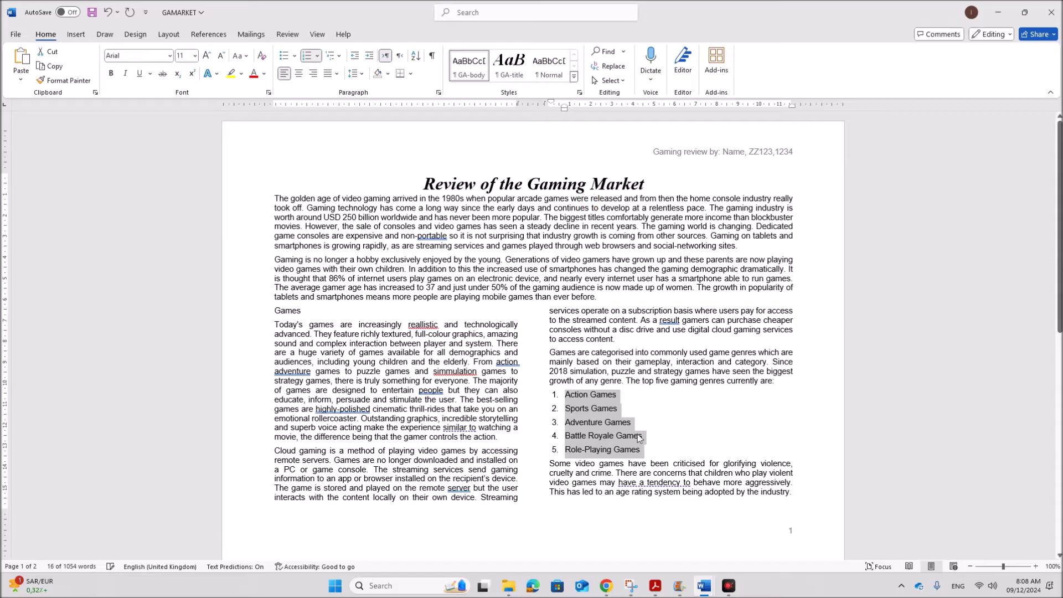
# Set the numbered list's paragraph spacing after to 0 pt.
pyautogui.rightClick(591, 414)
pyautogui.click(628, 309)
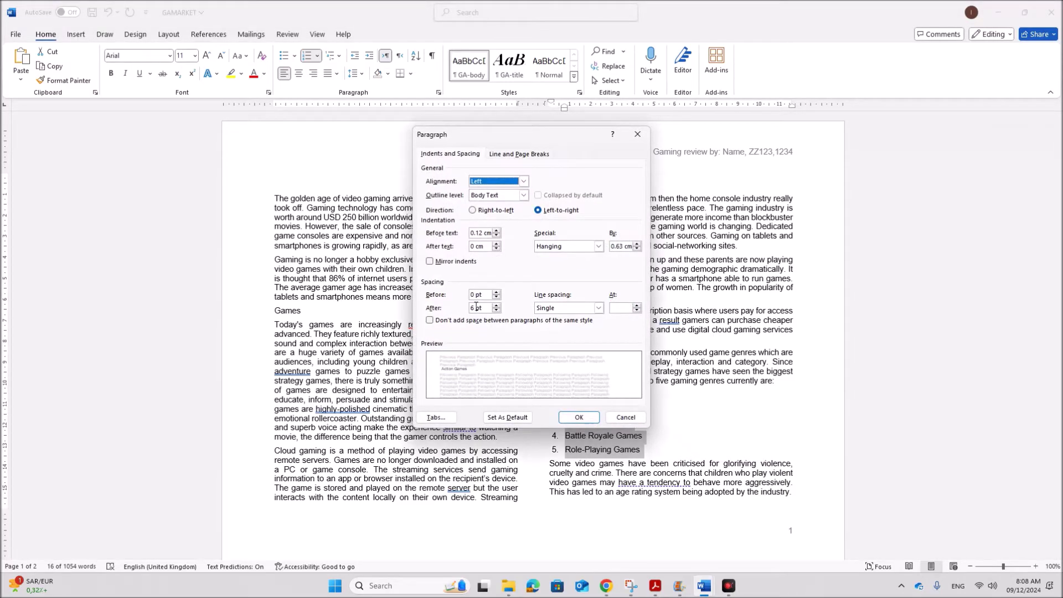
pyautogui.click(476, 307)
pyautogui.press('BackSpace')
pyautogui.write('0')
pyautogui.click(591, 415)
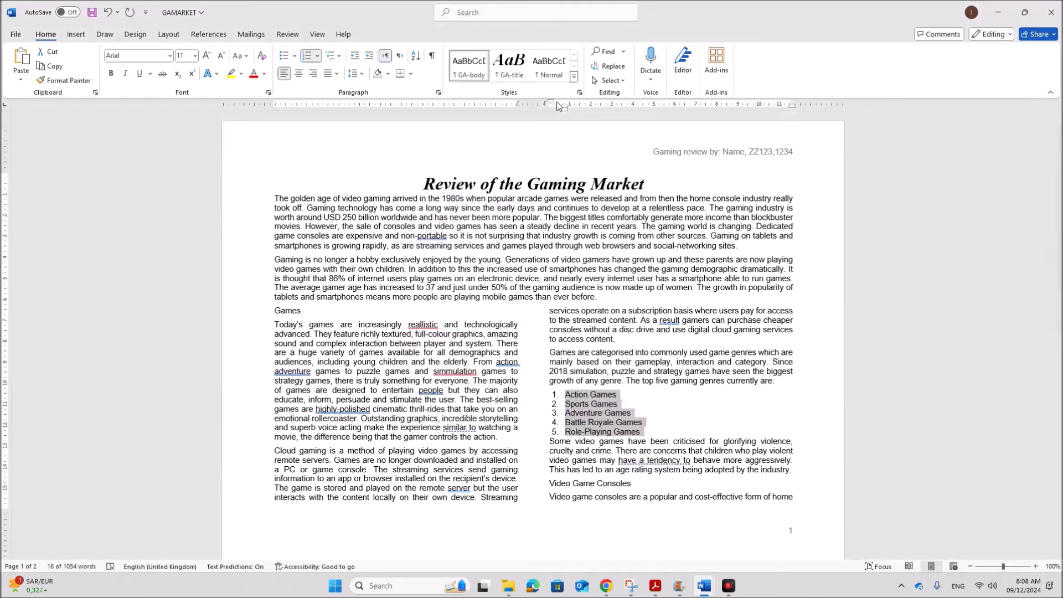
pyautogui.click(610, 483)
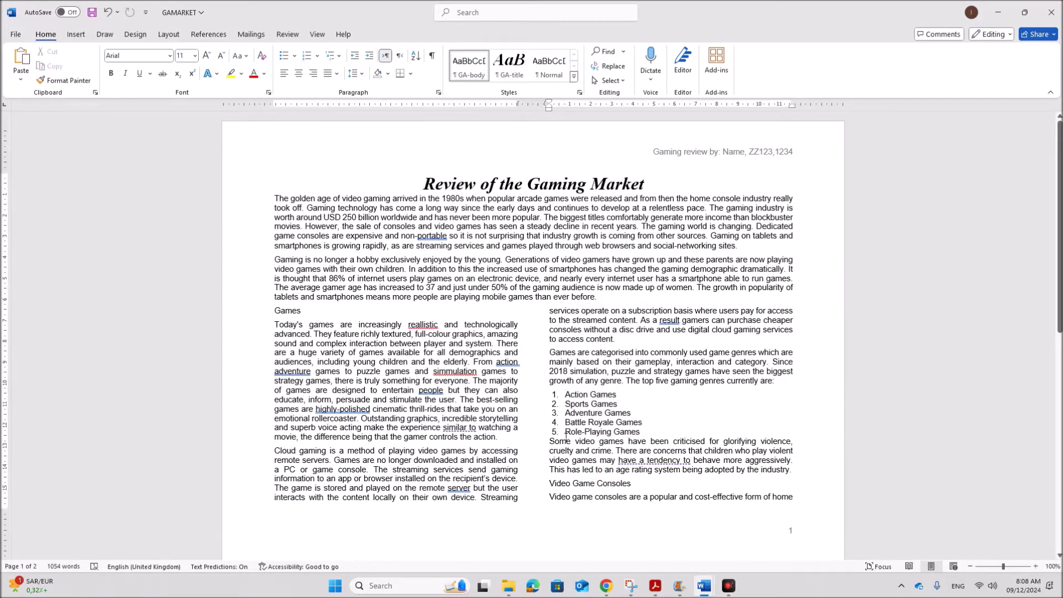
# Give the Role-Playing Games item 6 pt of space after it.
pyautogui.moveTo(583, 434); pyautogui.dragTo(633, 434)
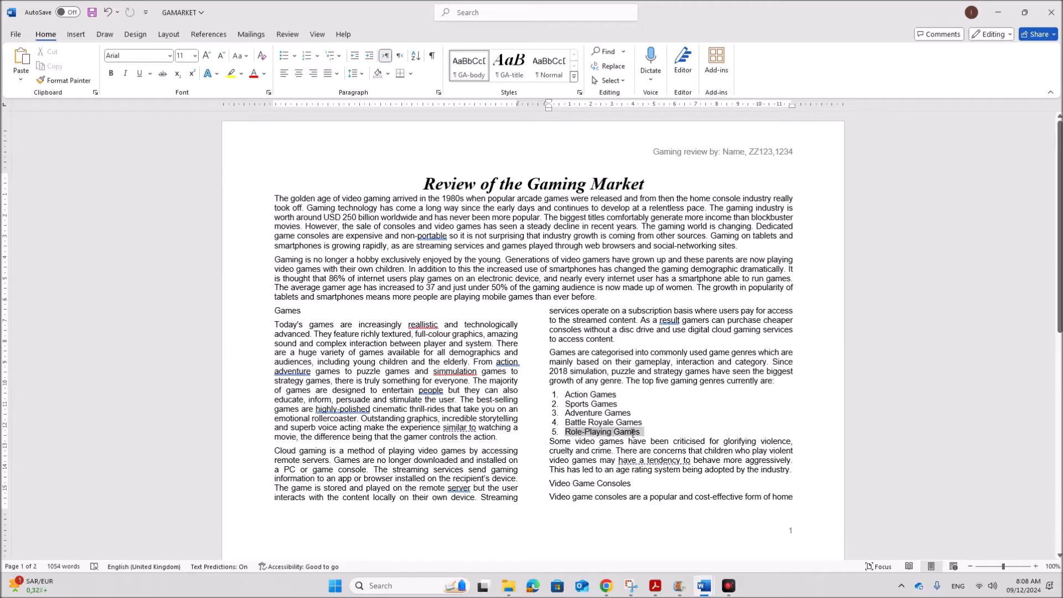
pyautogui.rightClick(603, 433)
pyautogui.click(628, 312)
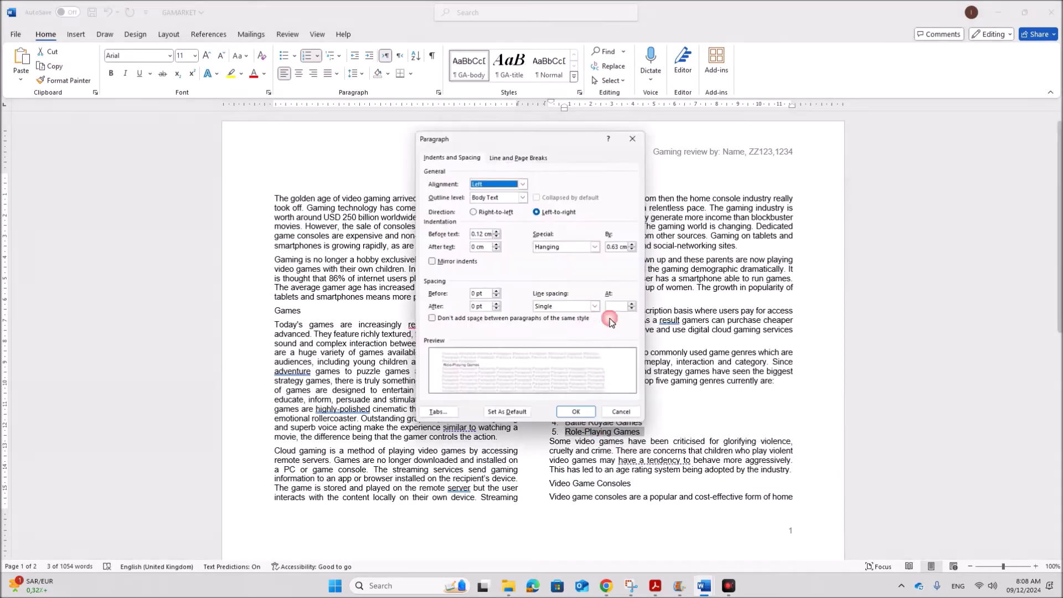
pyautogui.click(475, 308)
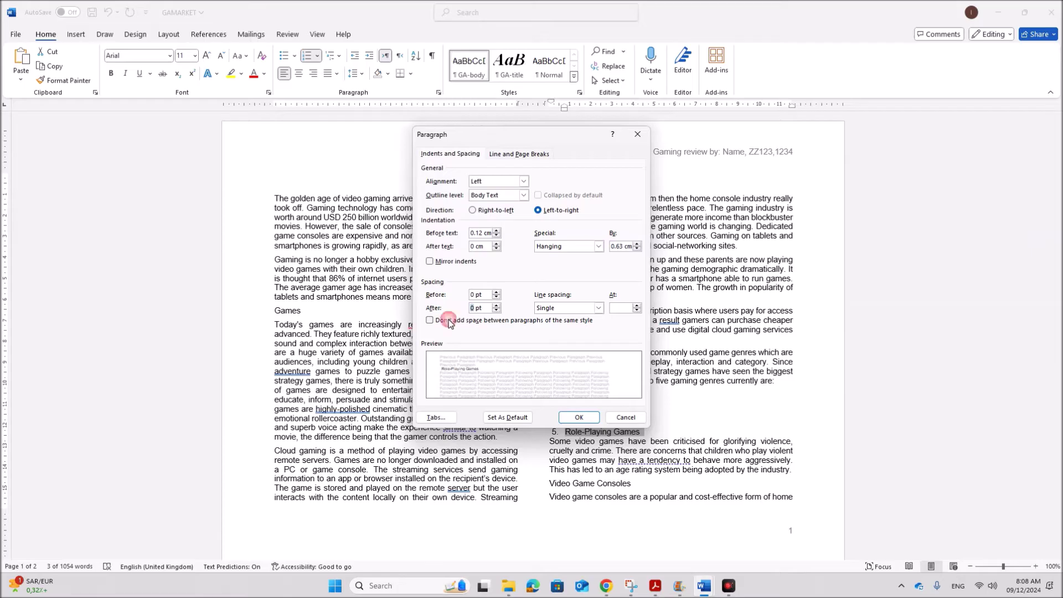
pyautogui.click(579, 417)
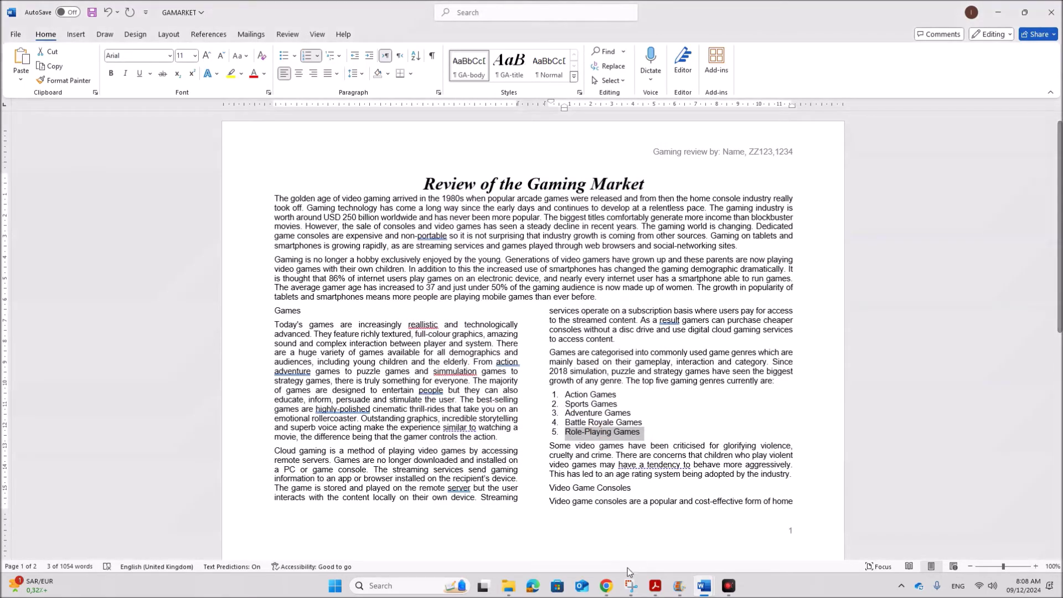
pyautogui.click(655, 585)
pyautogui.scroll(-4, 408, 439)
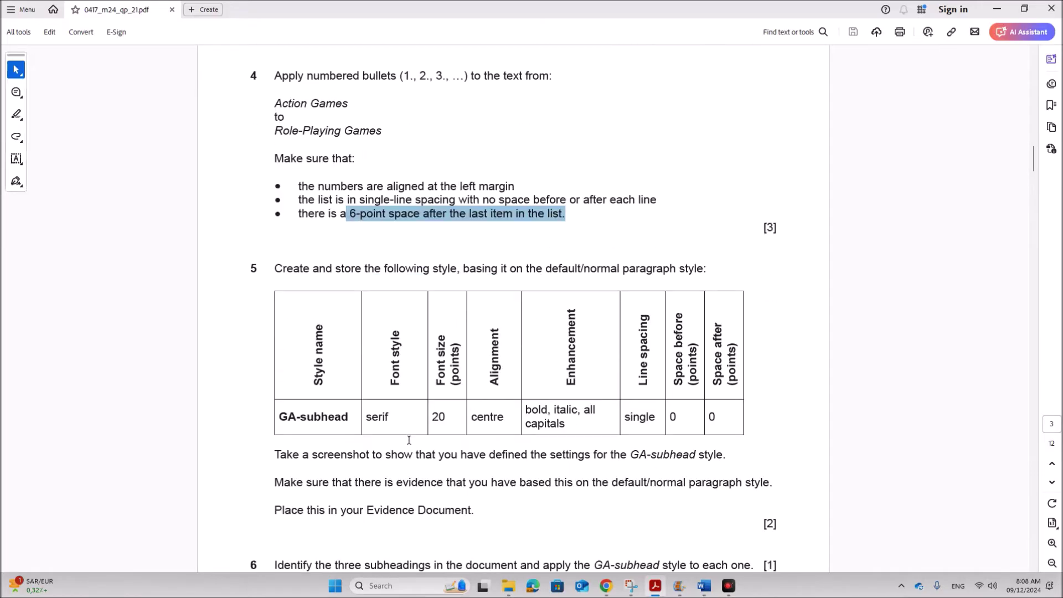
pyautogui.moveTo(358, 212); pyautogui.dragTo(702, 217)
pyautogui.moveTo(280, 364); pyautogui.dragTo(350, 365)
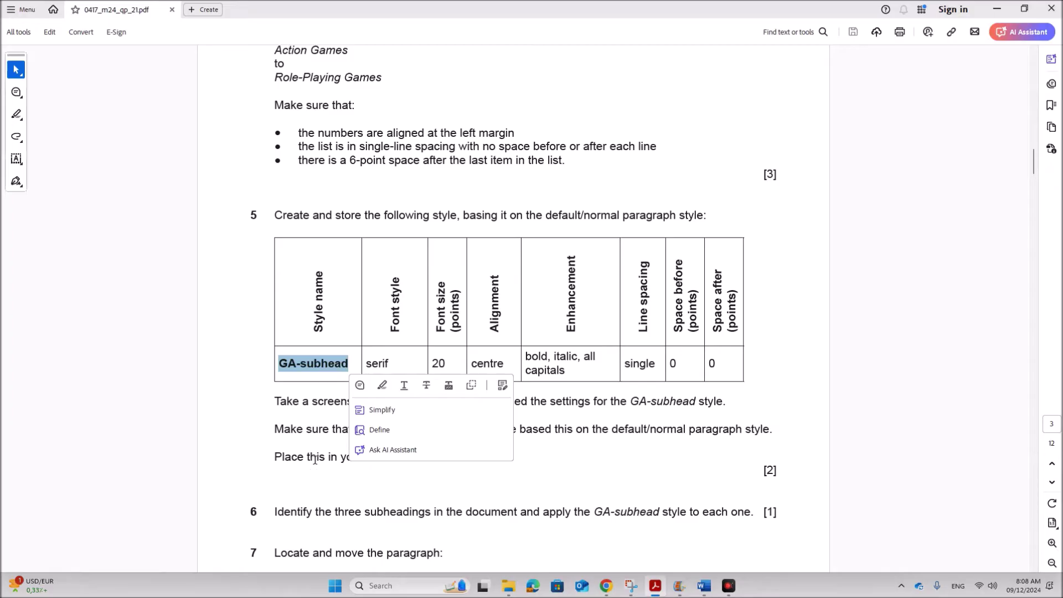
pyautogui.hotkey('ctrl', 'c')
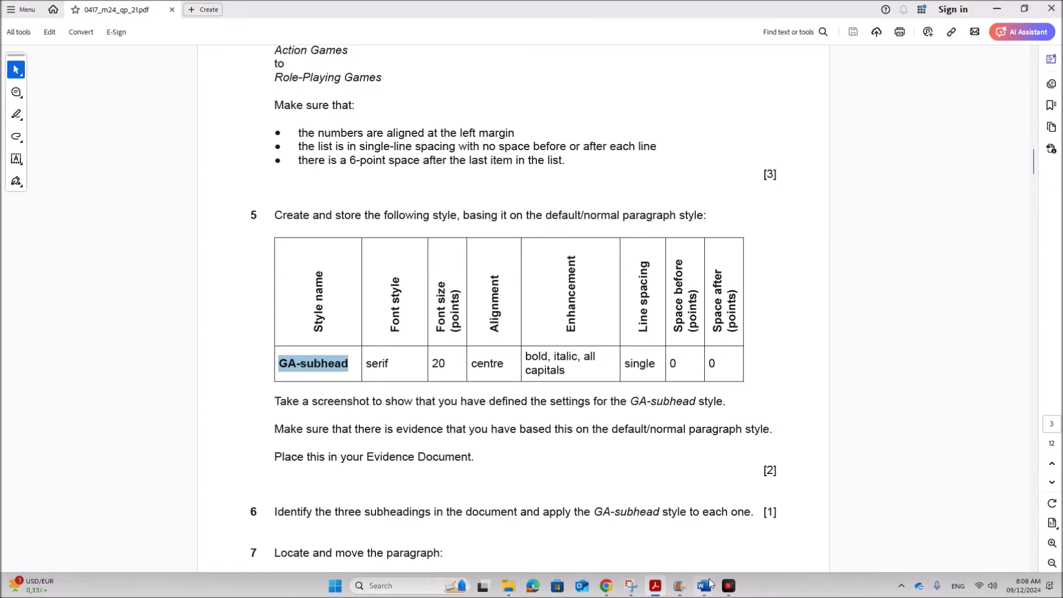
pyautogui.moveTo(705, 586)
pyautogui.click(760, 531)
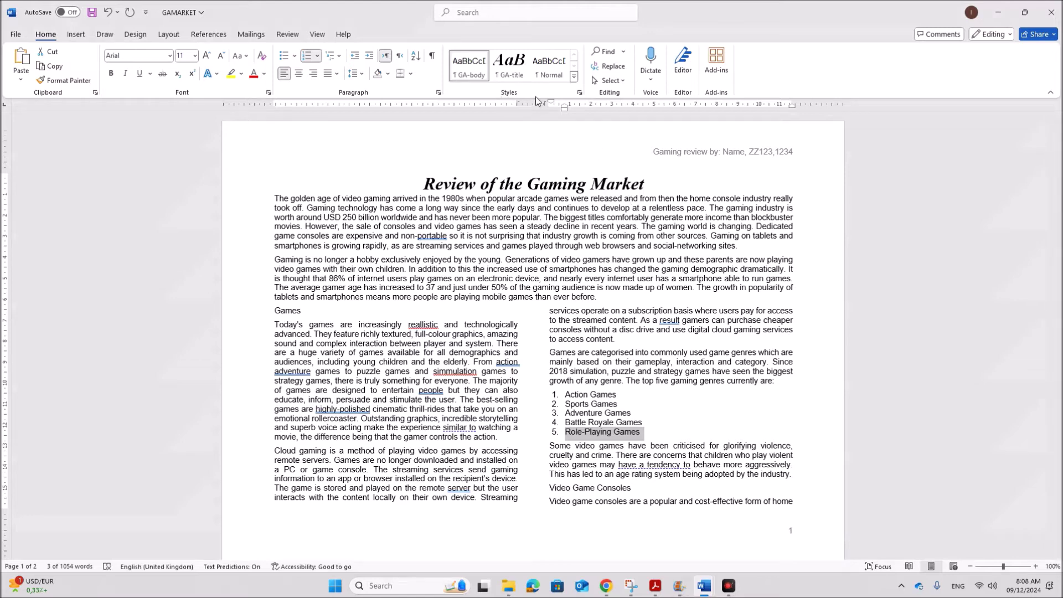
# Place the cursor at the first body paragraph and choose Create a Style from the Styles gallery.
pyautogui.click(575, 77)
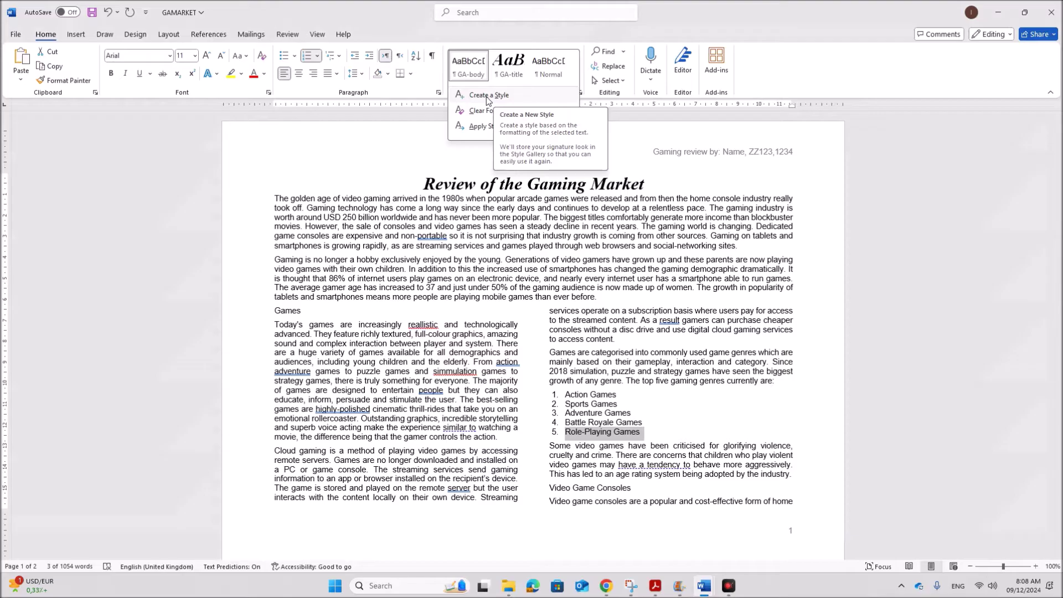
pyautogui.click(699, 376)
pyautogui.click(618, 404)
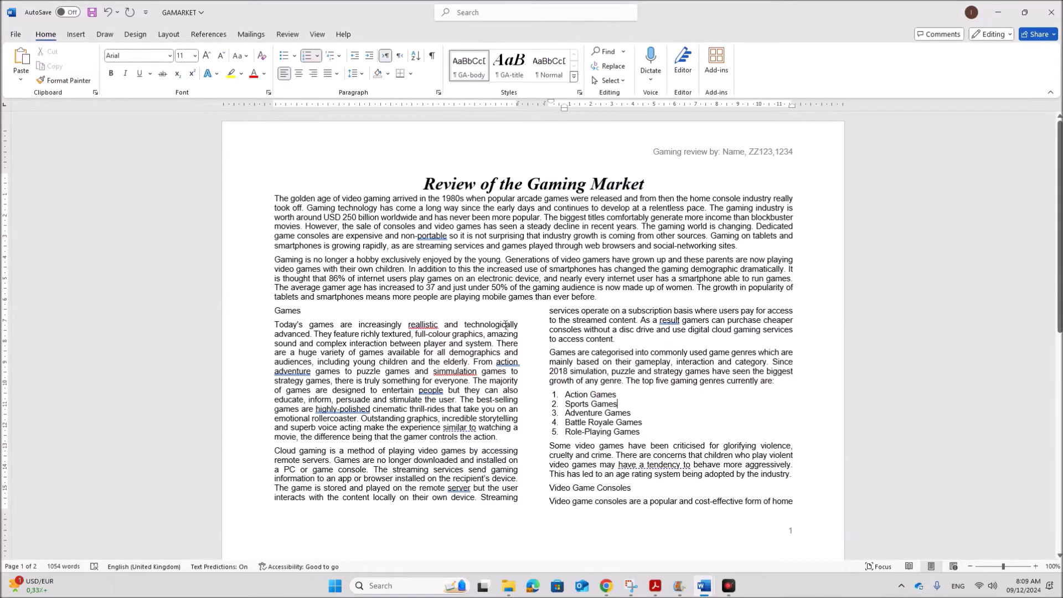
pyautogui.click(274, 198)
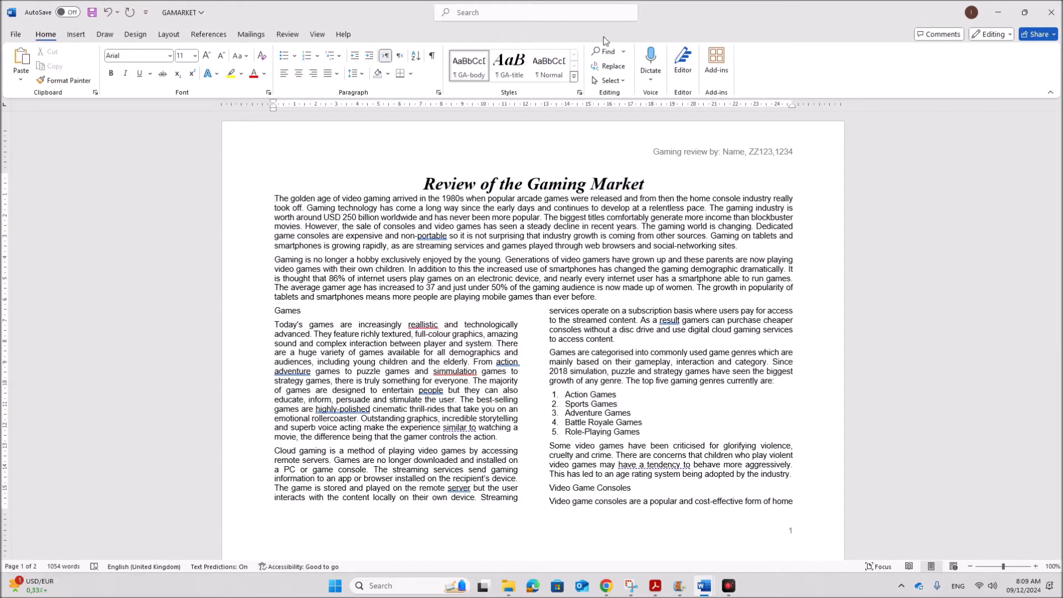
pyautogui.click(574, 77)
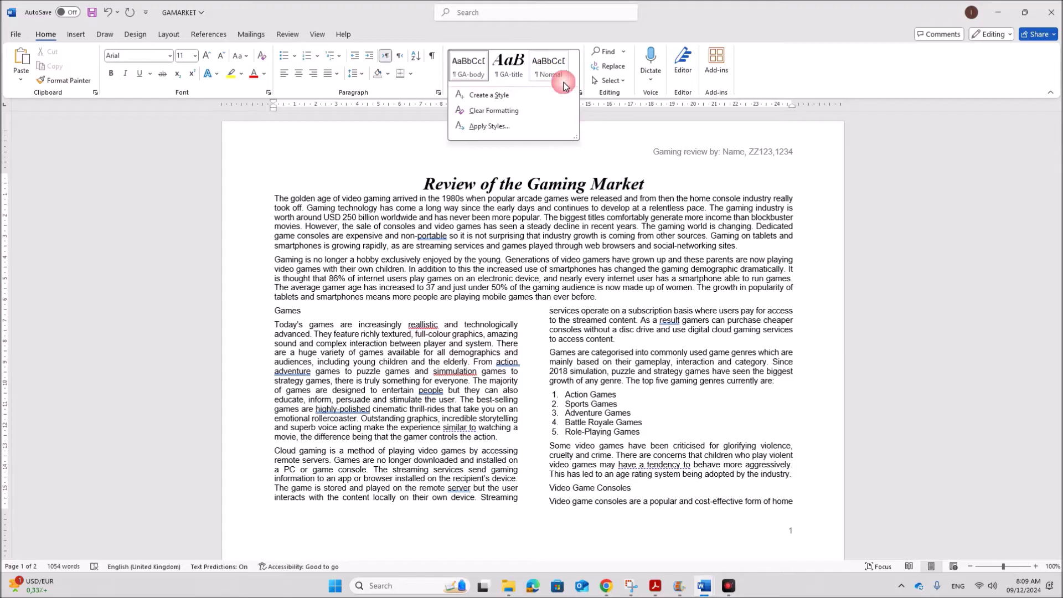
pyautogui.click(489, 98)
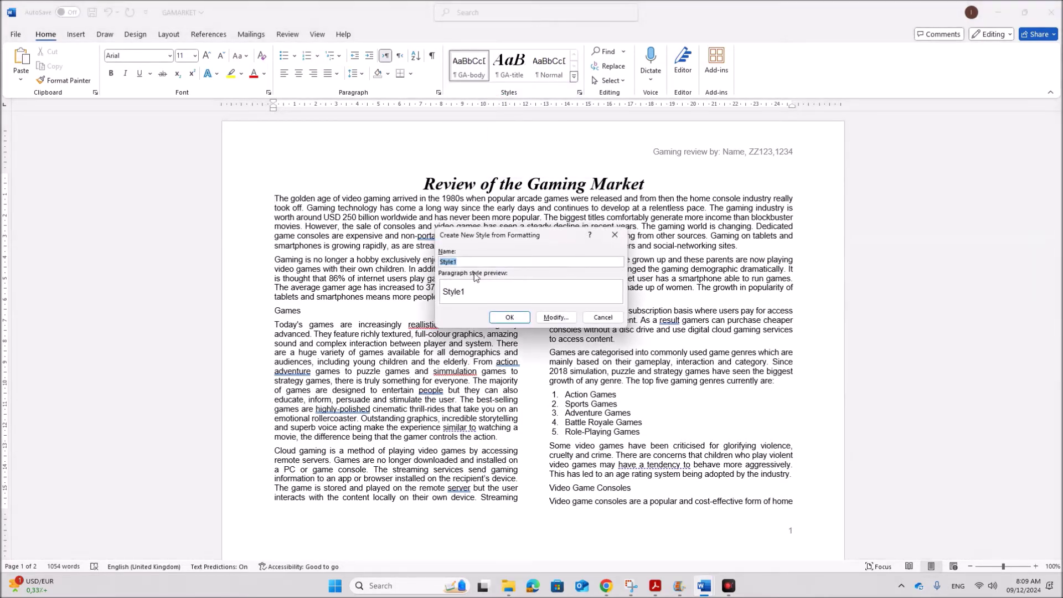
# Name the new style GA-subhead and base it on Normal.
pyautogui.write('GA-subhead')
pyautogui.click(555, 317)
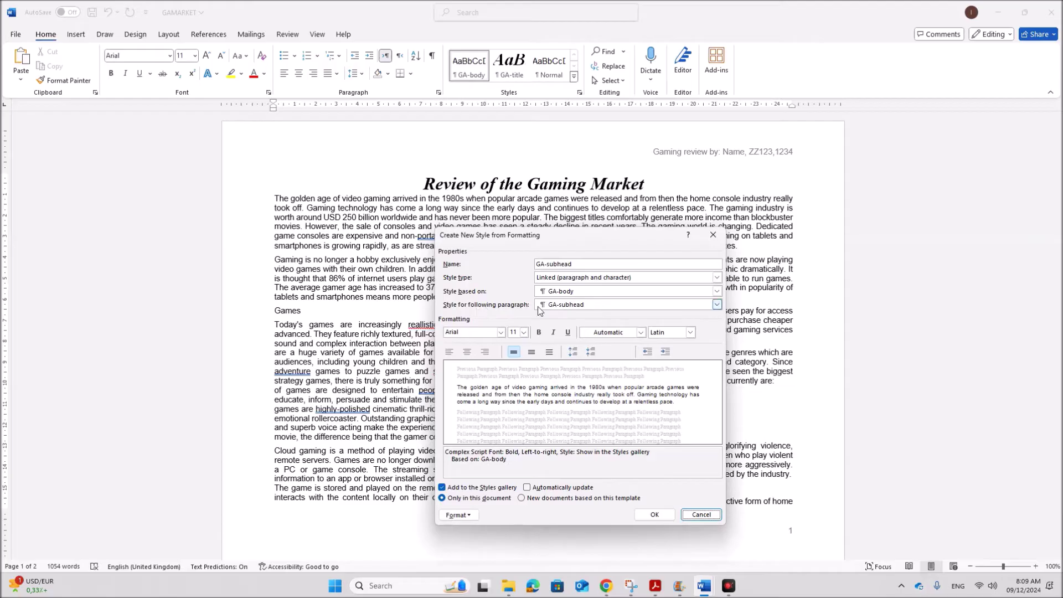
pyautogui.moveTo(493, 238); pyautogui.dragTo(413, 221)
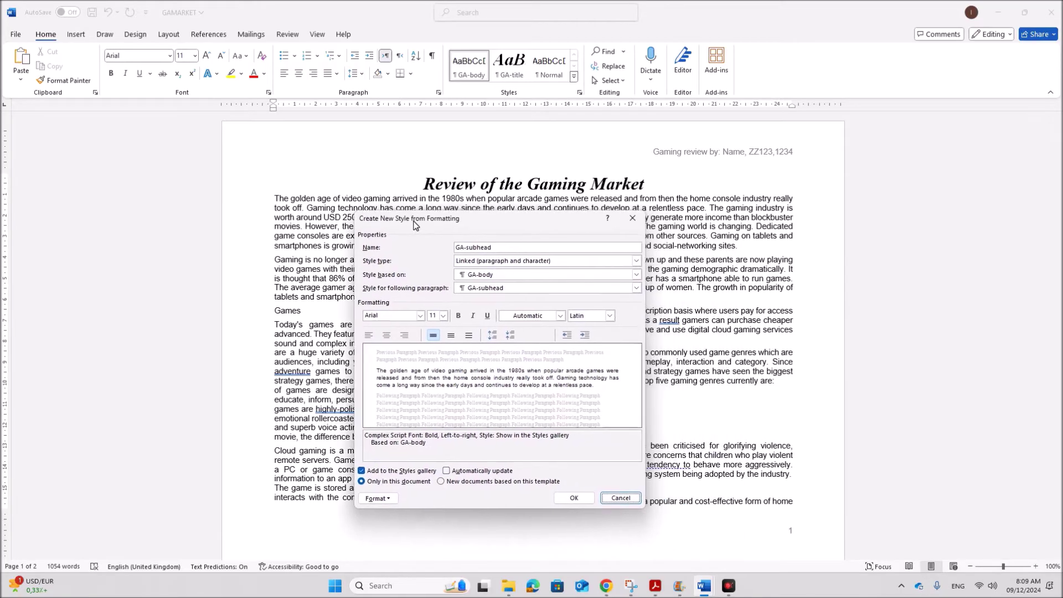
pyautogui.click(509, 276)
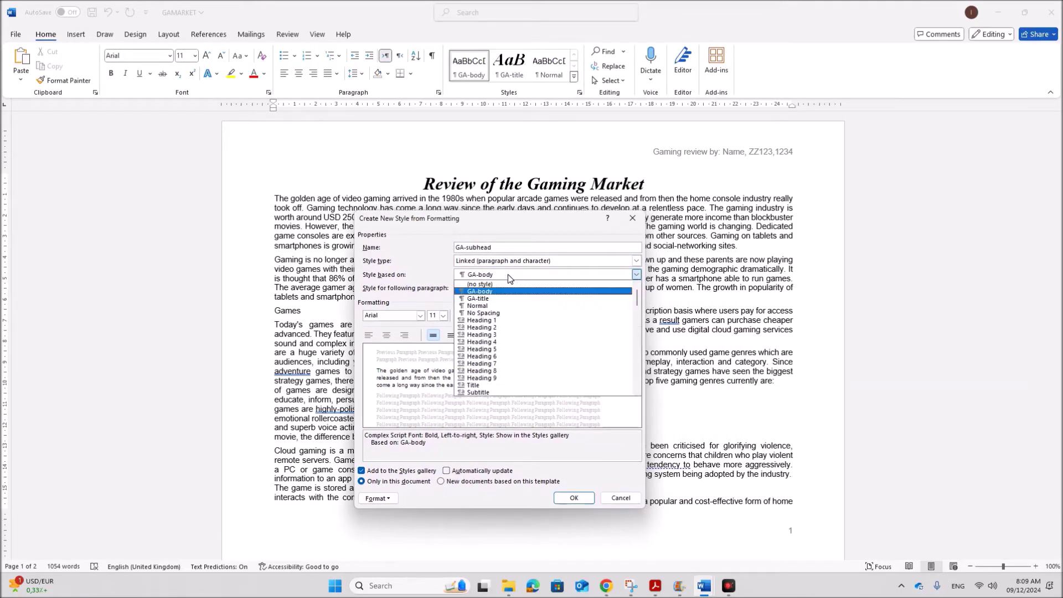
pyautogui.click(469, 307)
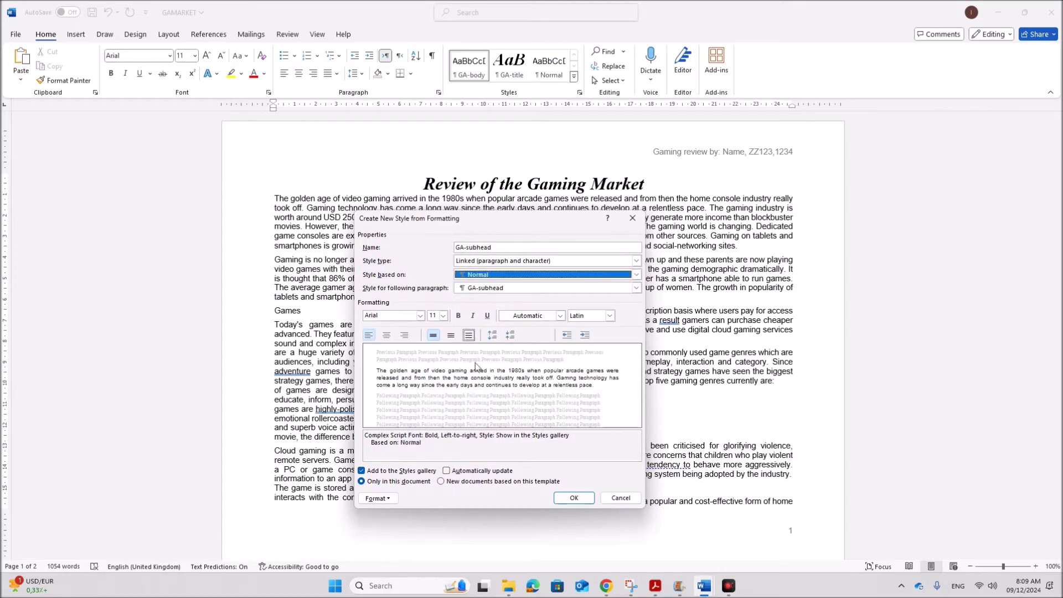
# Check the question paper PDF, then return to the GAMARKET document.
pyautogui.click(655, 586)
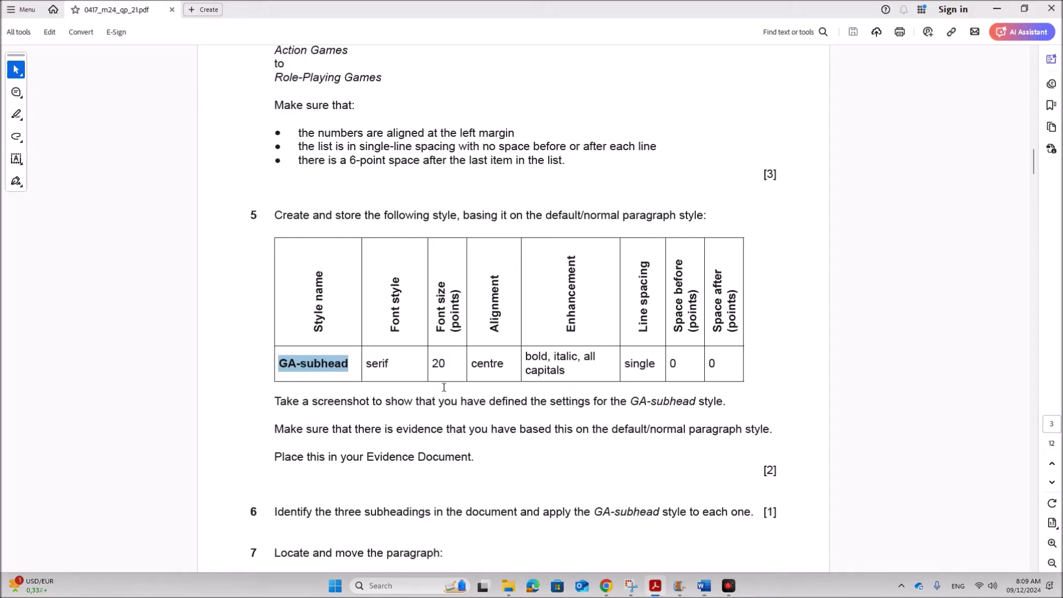
pyautogui.click(375, 364)
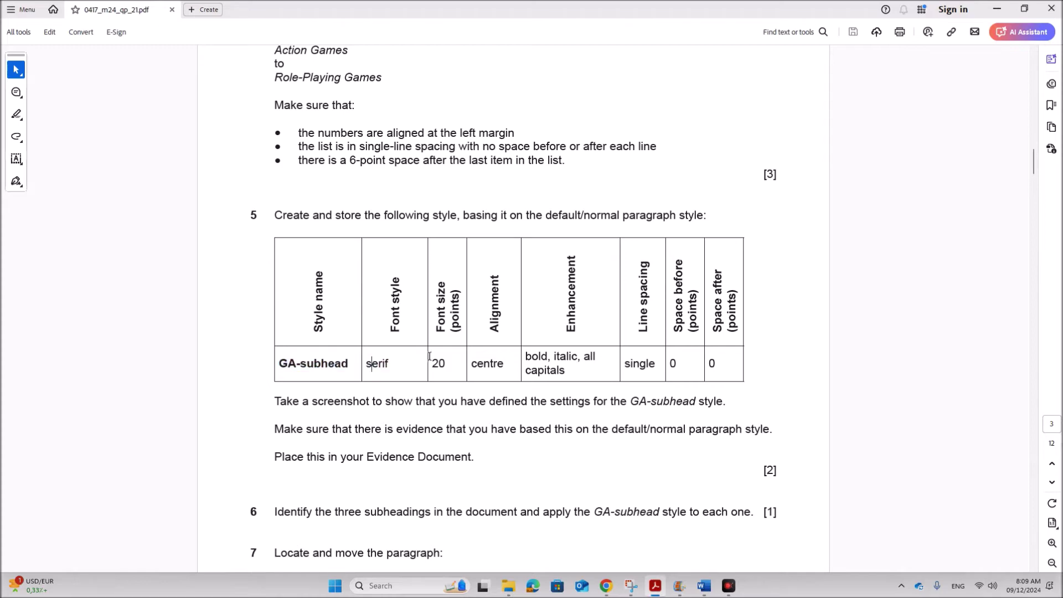
pyautogui.moveTo(701, 583)
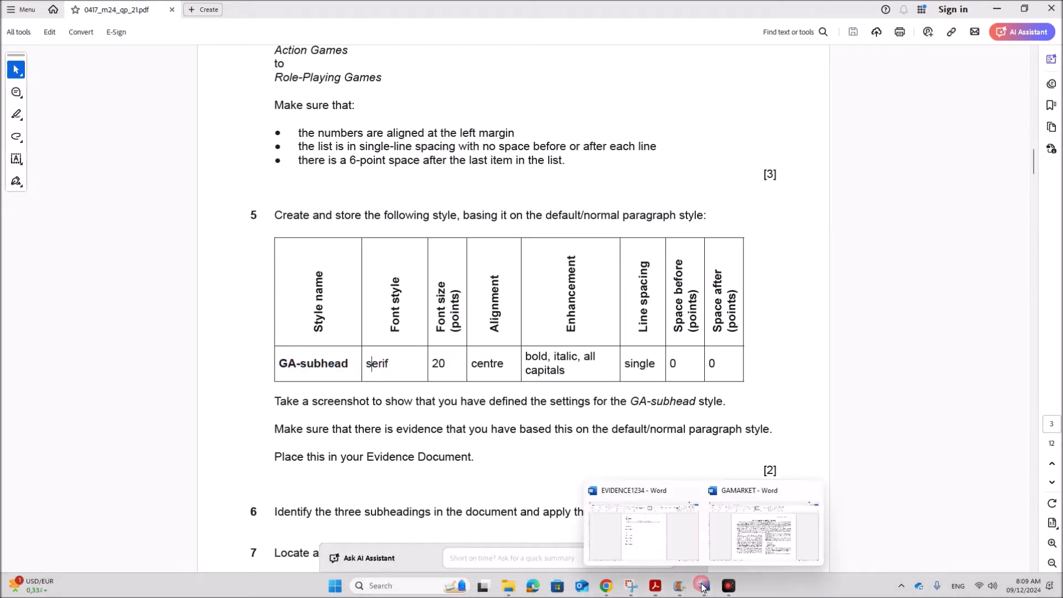
pyautogui.click(741, 533)
# Format the GA-subhead style as Times New Roman, 20 pt, centred, bold and italic.
pyautogui.click(383, 317)
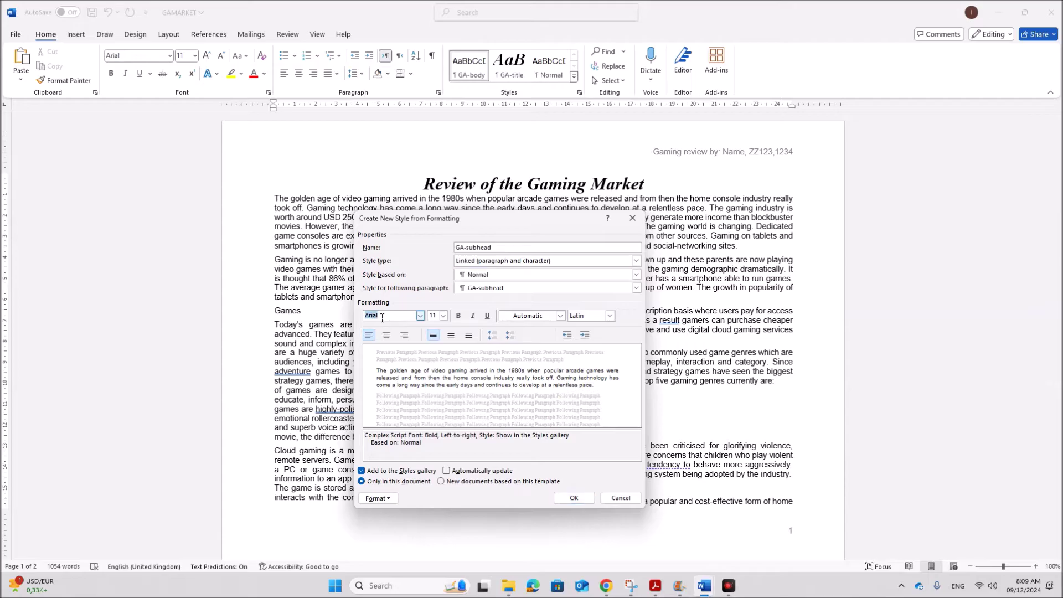
pyautogui.write('Times New Romar')
pyautogui.click(384, 318)
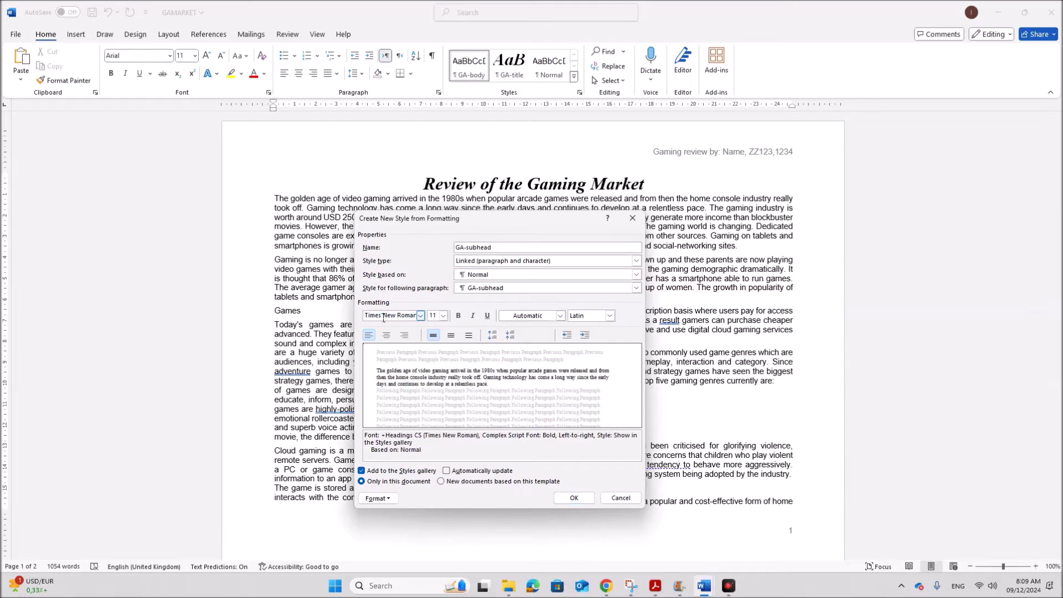
pyautogui.click(443, 315)
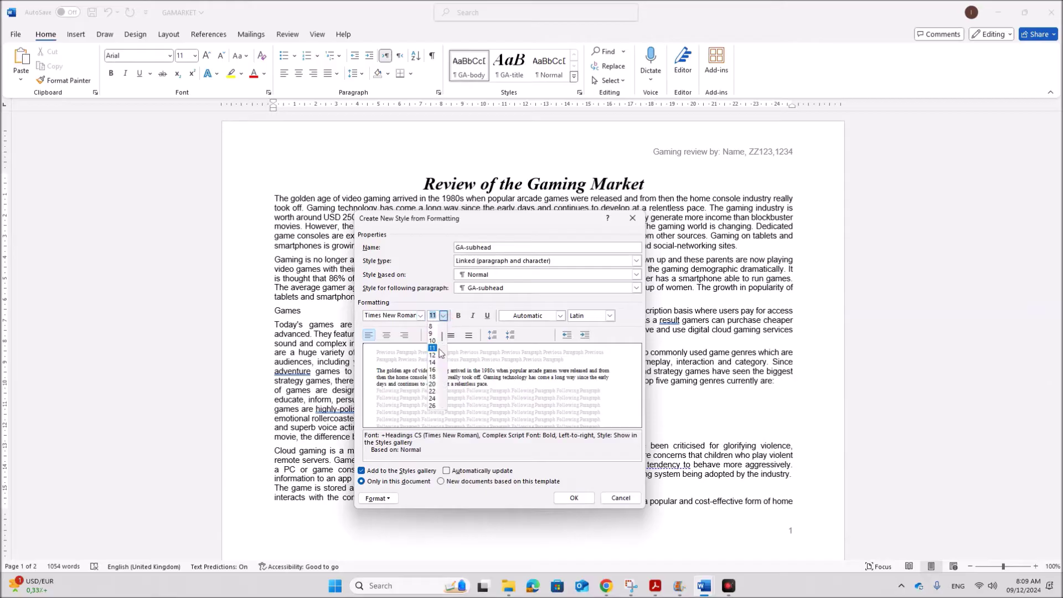
pyautogui.click(433, 384)
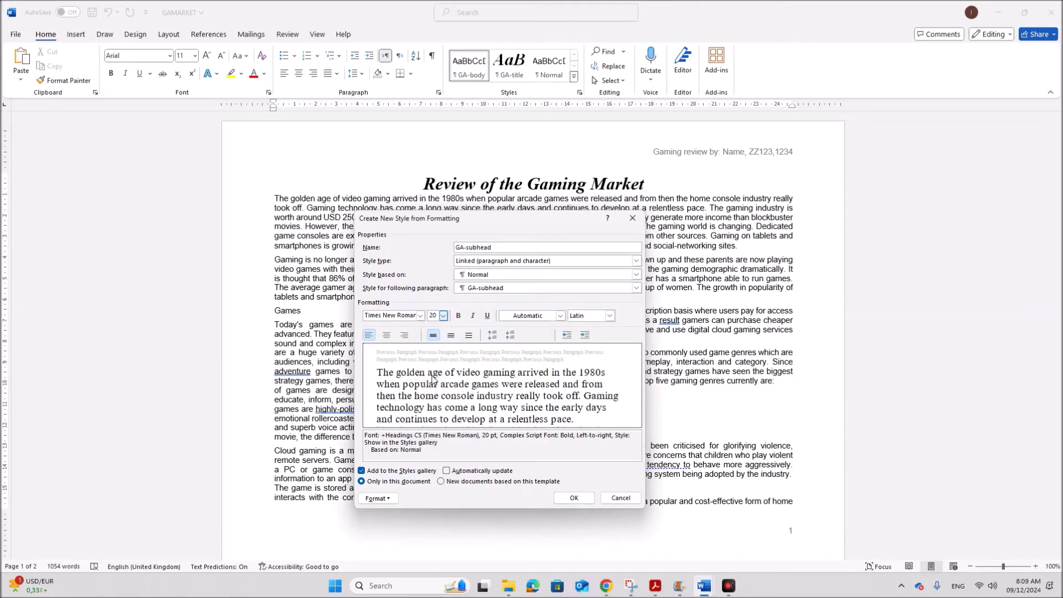
pyautogui.click(387, 335)
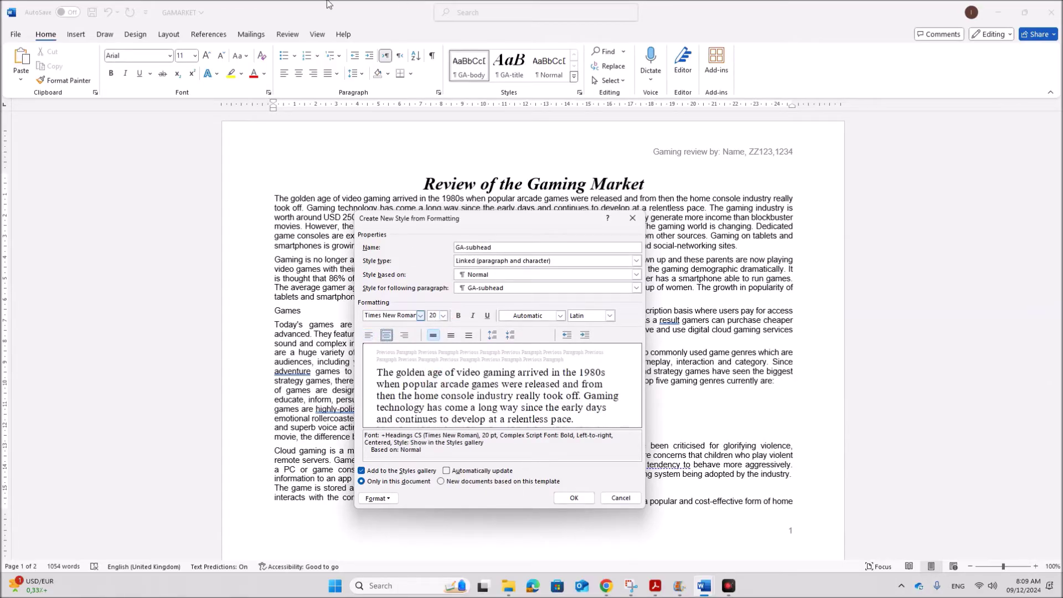
pyautogui.click(649, 586)
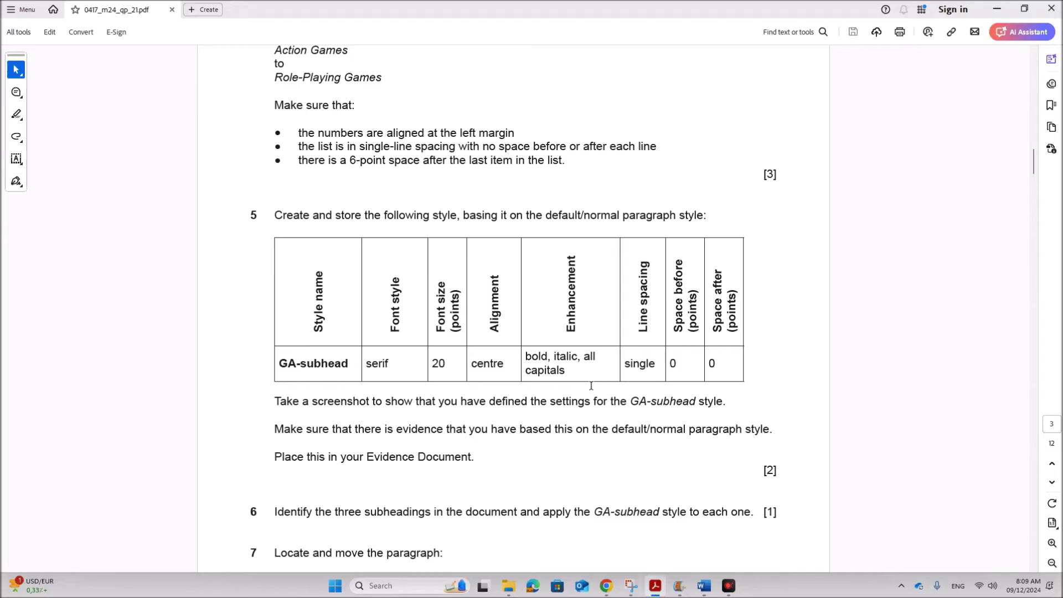
pyautogui.moveTo(704, 585)
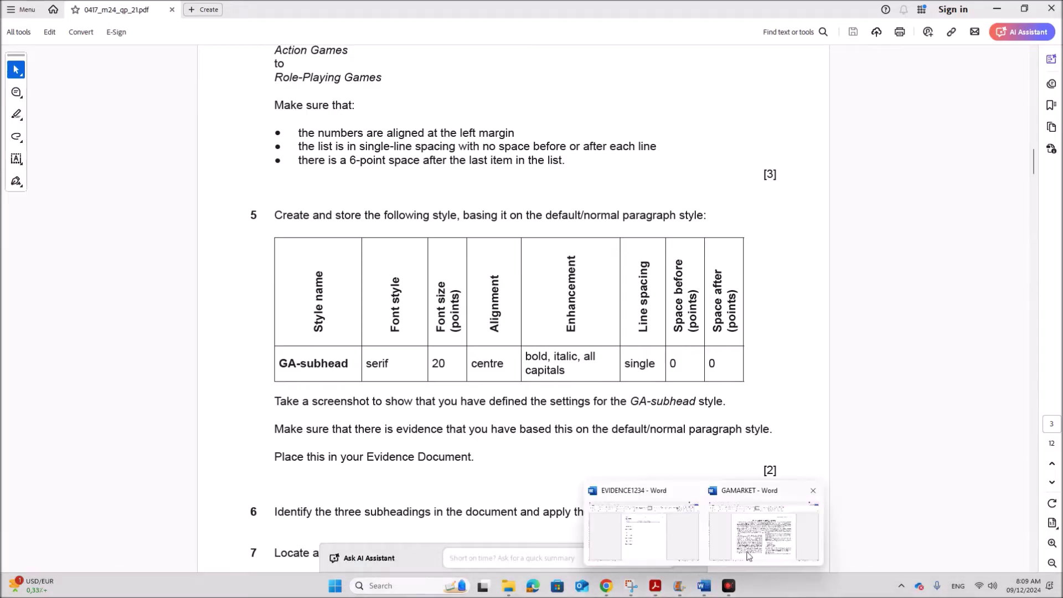
pyautogui.click(651, 510)
pyautogui.click(458, 317)
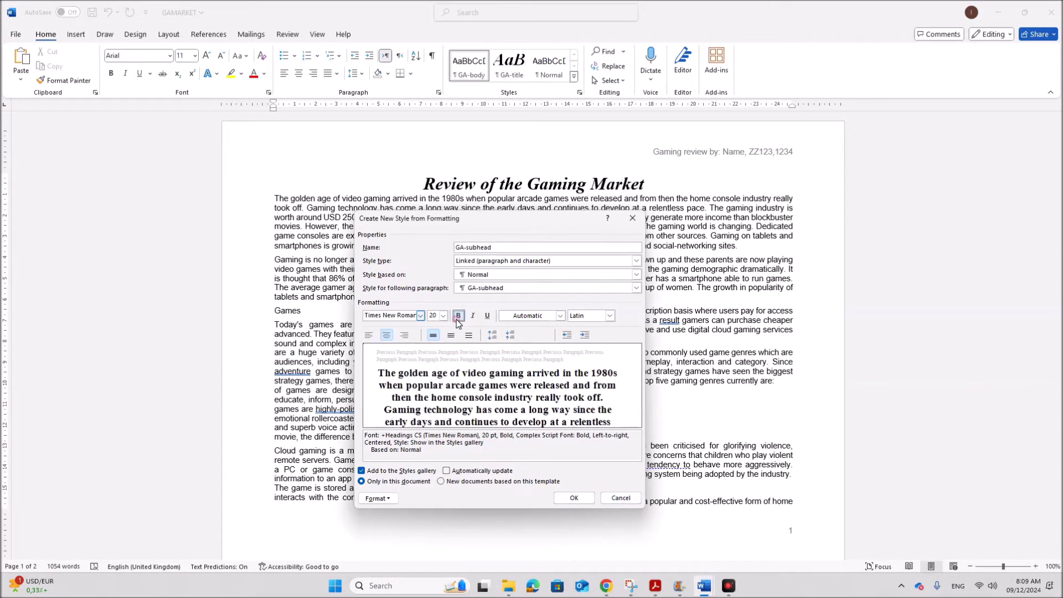
pyautogui.click(473, 316)
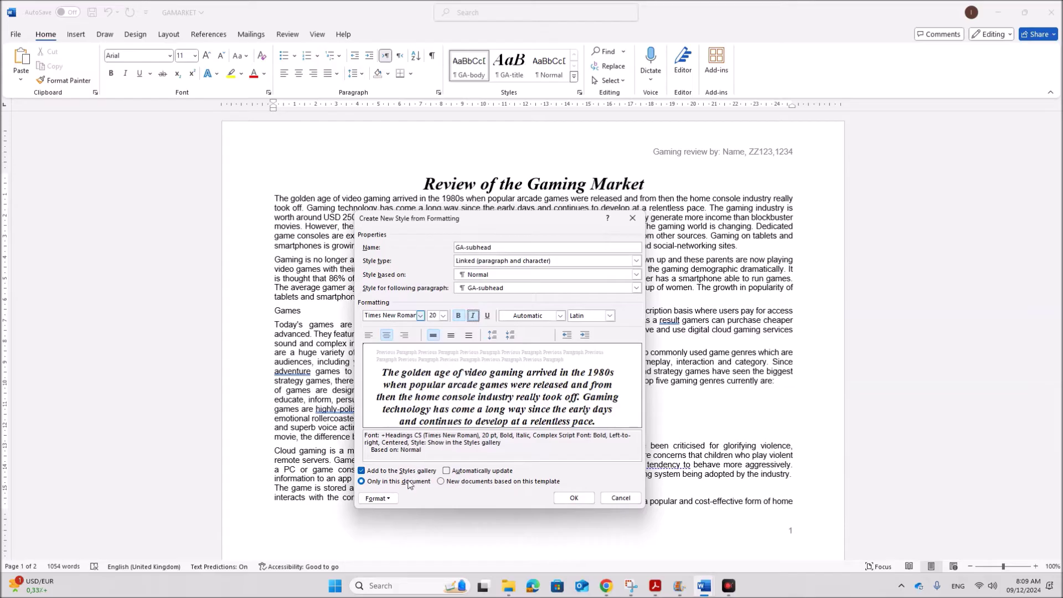
pyautogui.click(390, 500)
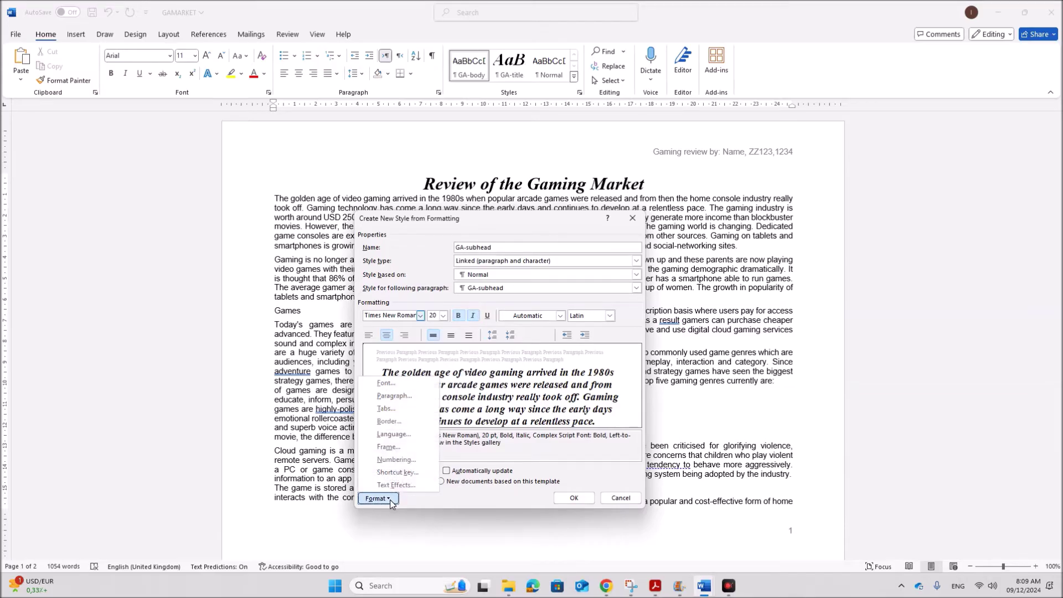
# Turn on All caps for the GA-subhead style in the Font settings.
pyautogui.click(400, 383)
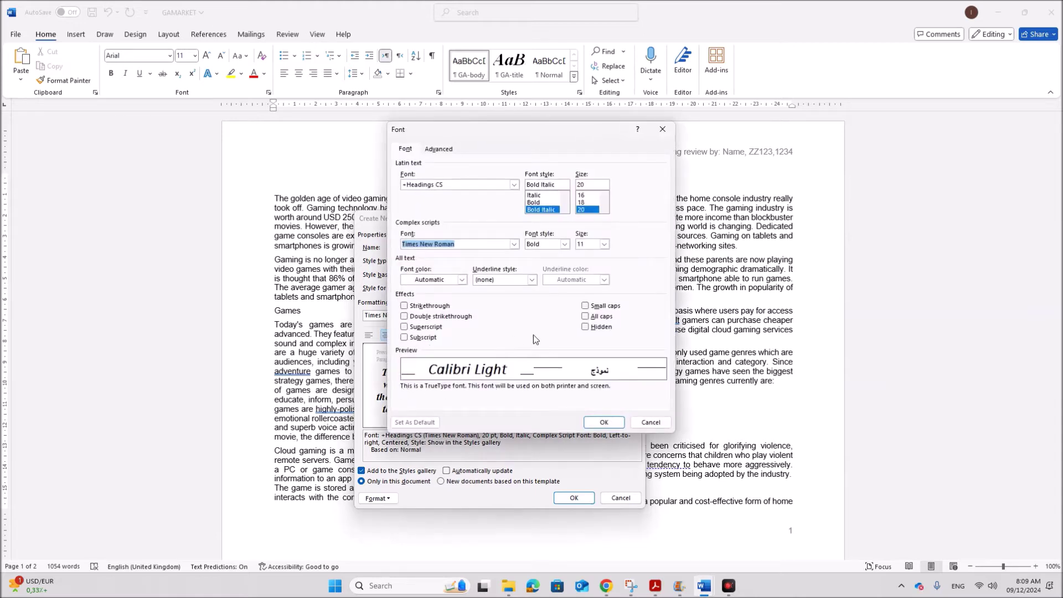
pyautogui.click(586, 316)
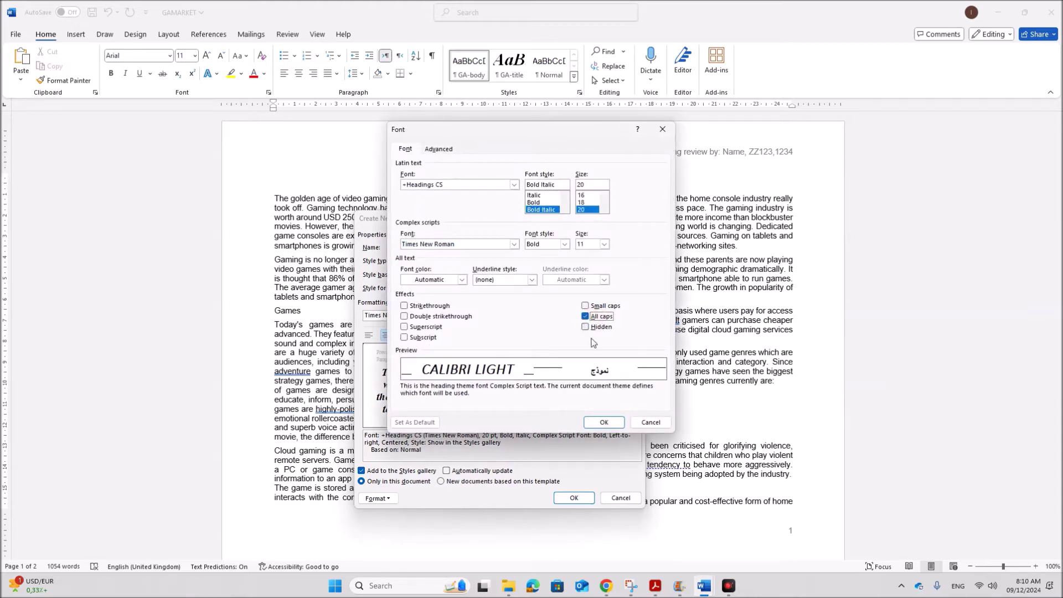
pyautogui.click(604, 422)
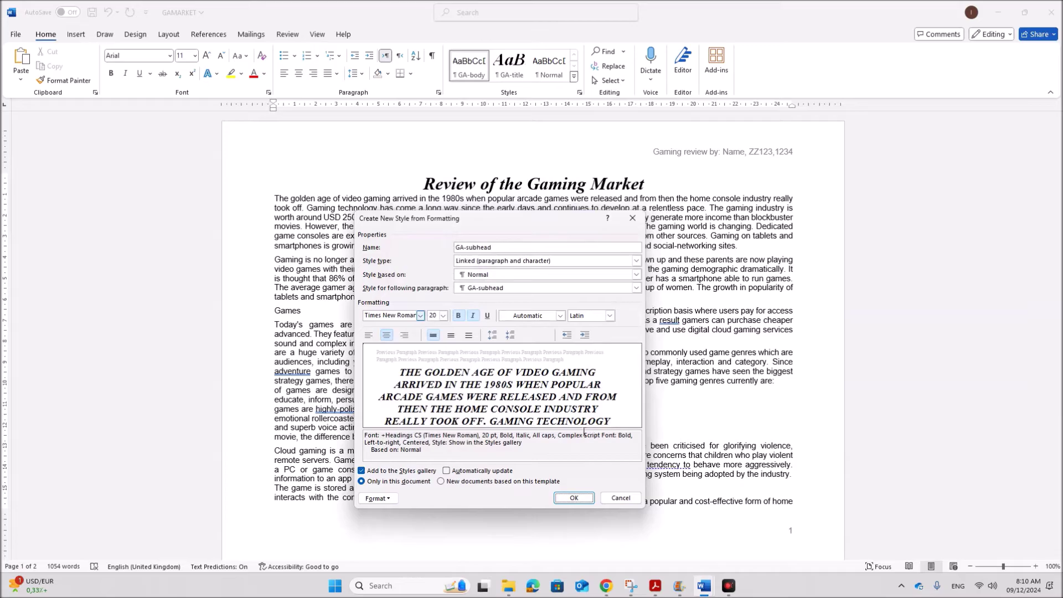
# Bring up the style's paragraph settings (centred, single spacing, 0 pt before and after) beside the style dialog.
pyautogui.click(655, 586)
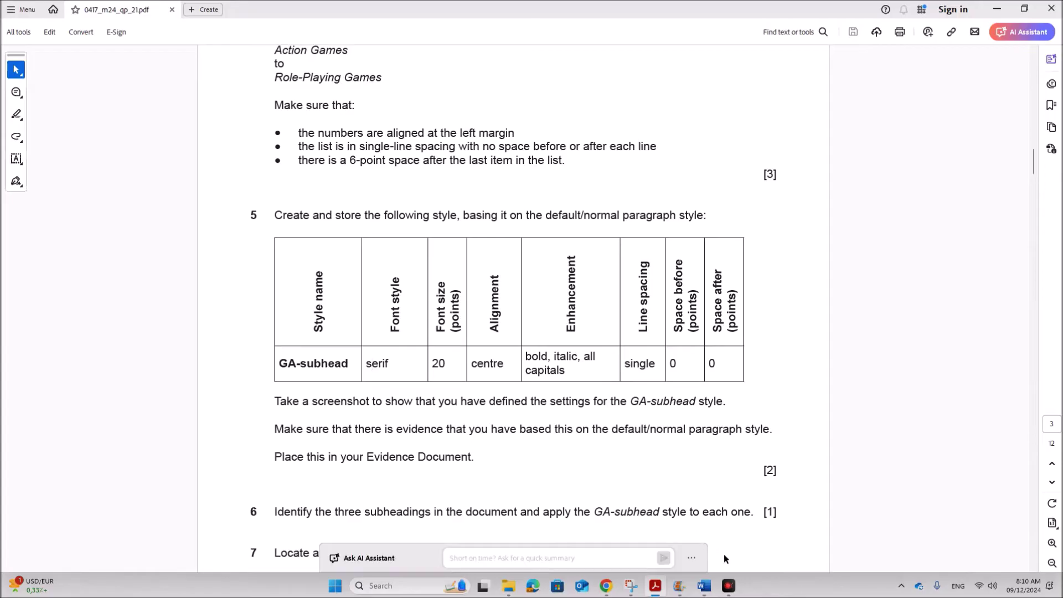
pyautogui.moveTo(708, 587)
pyautogui.click(752, 533)
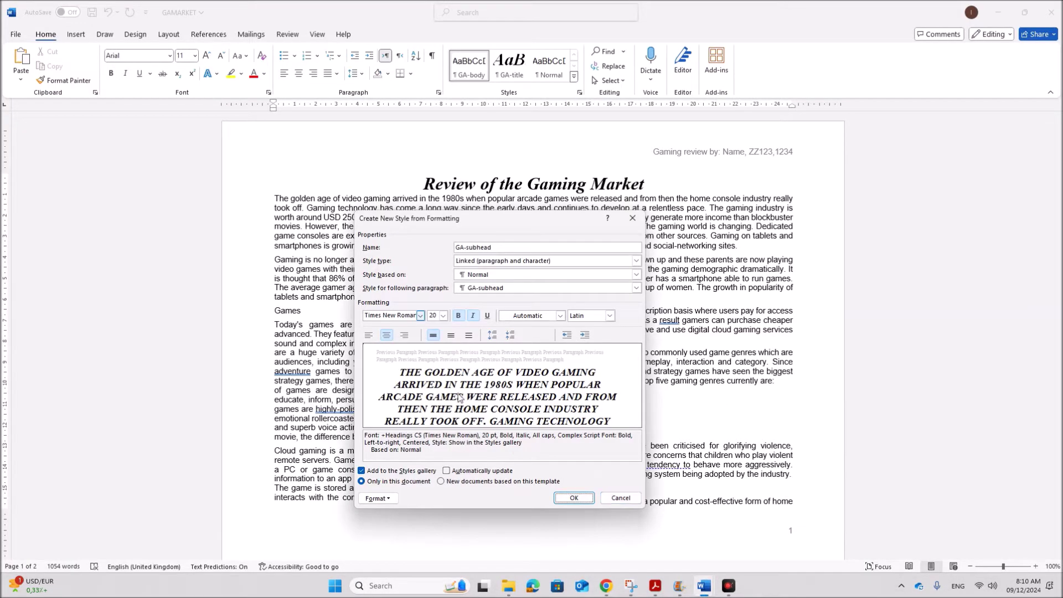
pyautogui.click(378, 499)
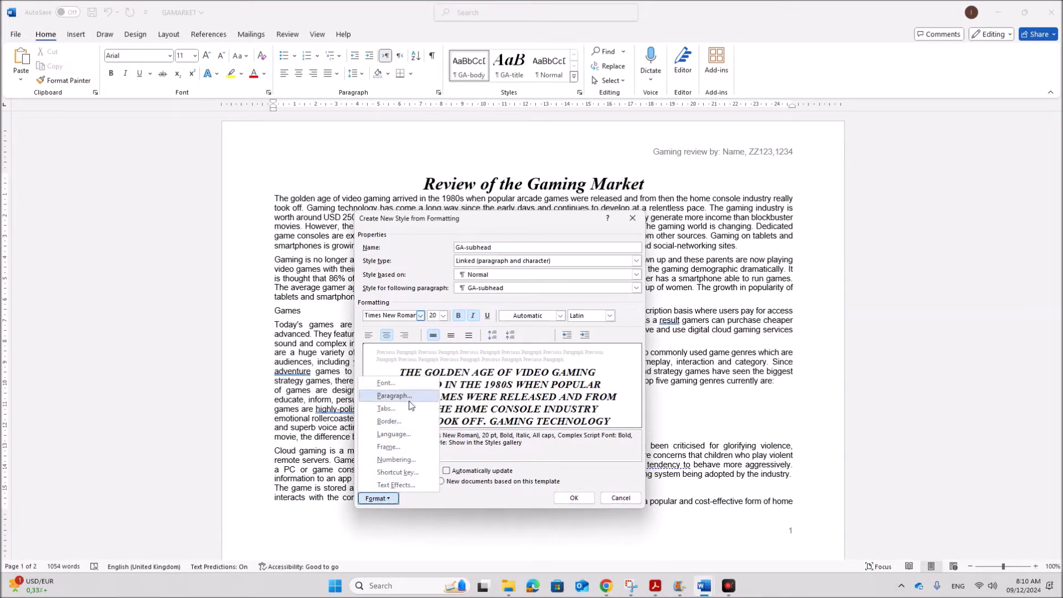
pyautogui.click(393, 395)
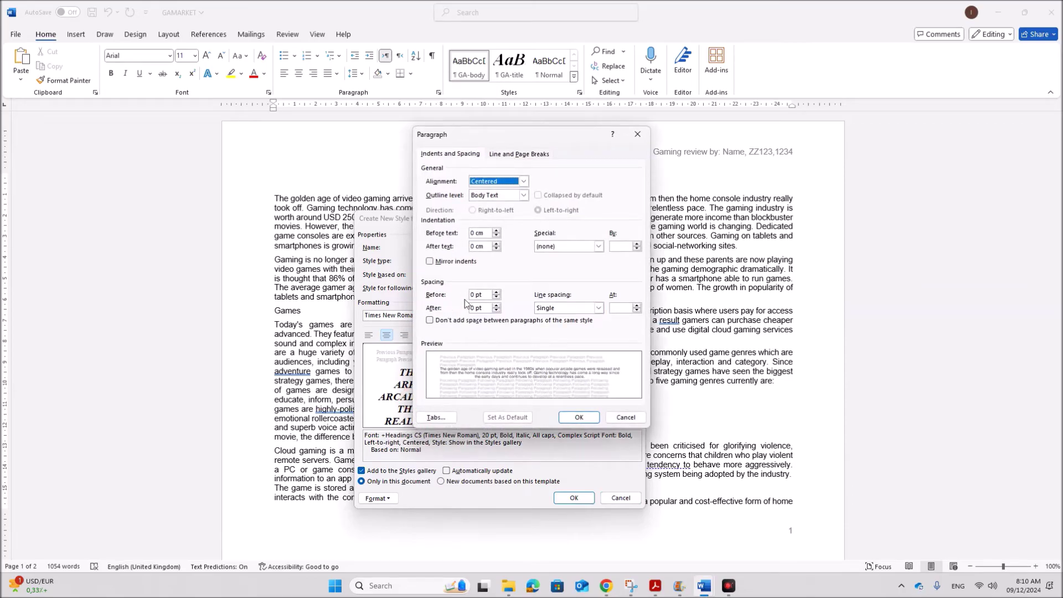
pyautogui.moveTo(538, 133); pyautogui.dragTo(774, 215)
pyautogui.click(655, 586)
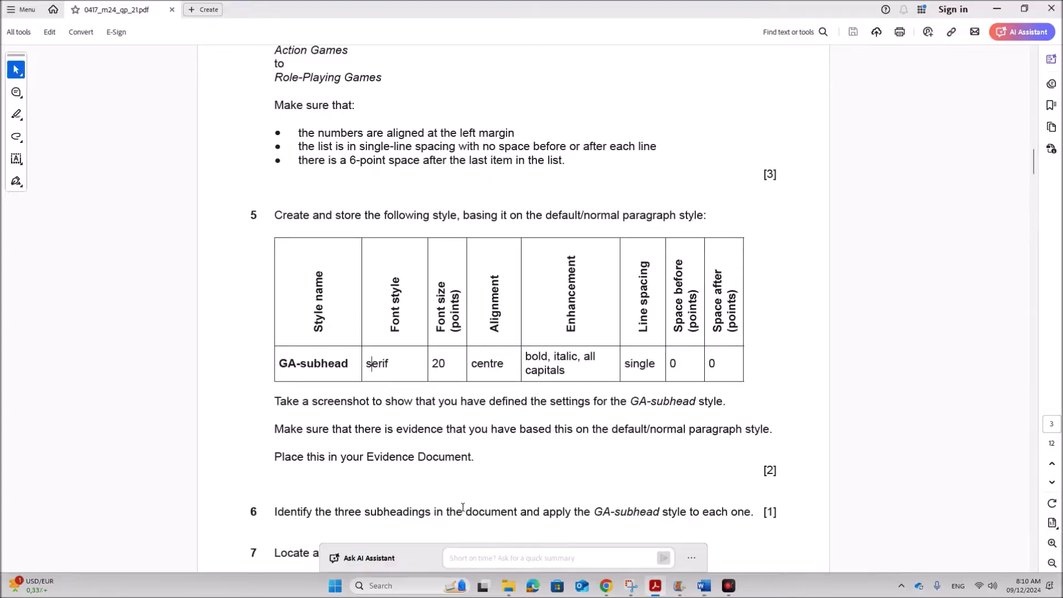
# Highlight question 5's sentence asking for a screenshot of the GA-subhead settings.
pyautogui.scroll(-1, 421, 479)
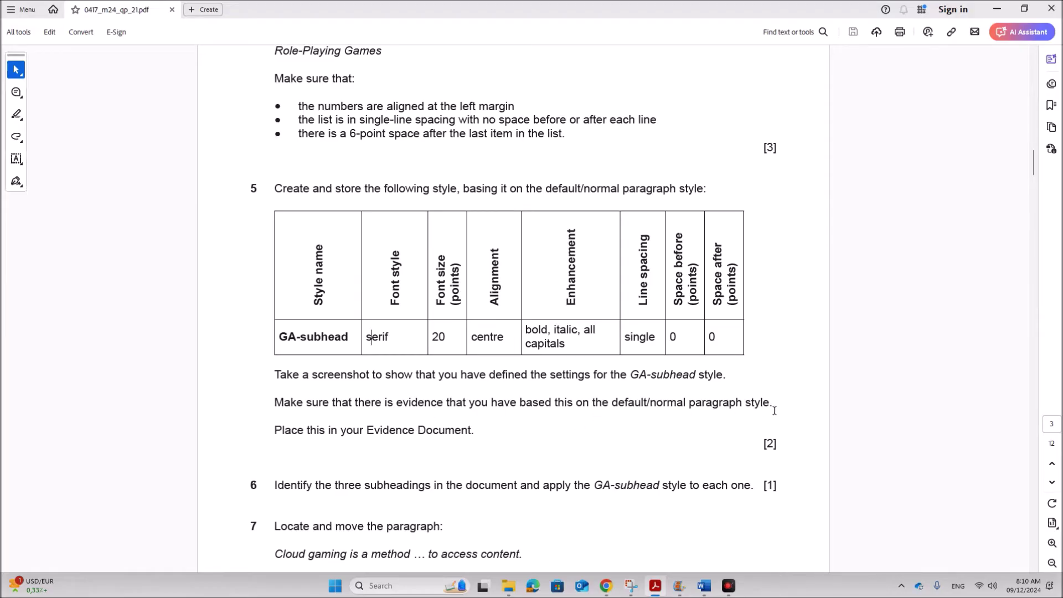
pyautogui.moveTo(410, 380); pyautogui.dragTo(721, 364)
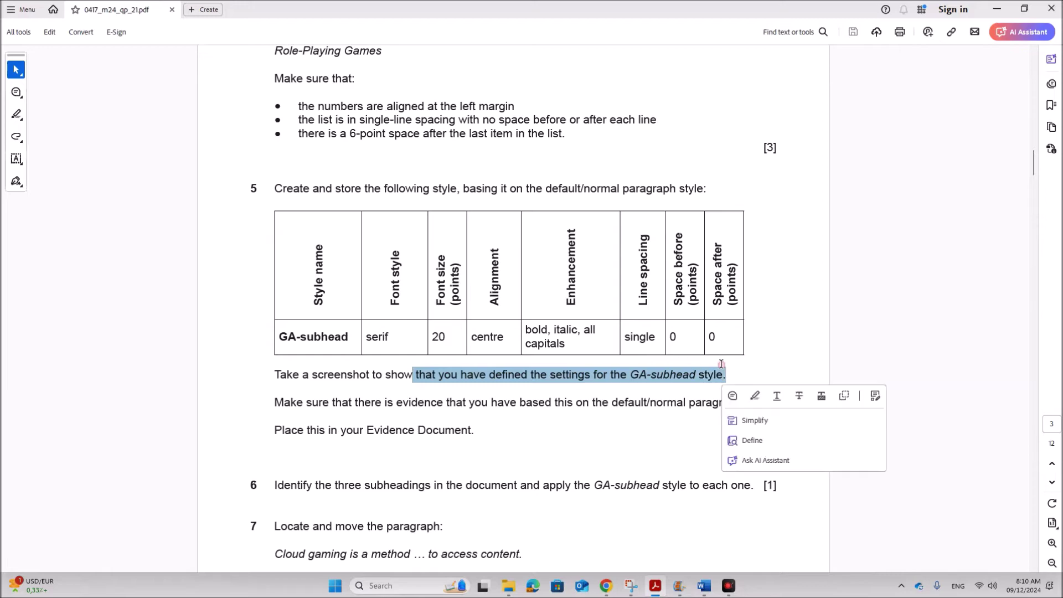
# Capture both GA-subhead settings windows with Snipping Tool, then confirm the paragraph settings.
pyautogui.moveTo(704, 586)
pyautogui.click(742, 540)
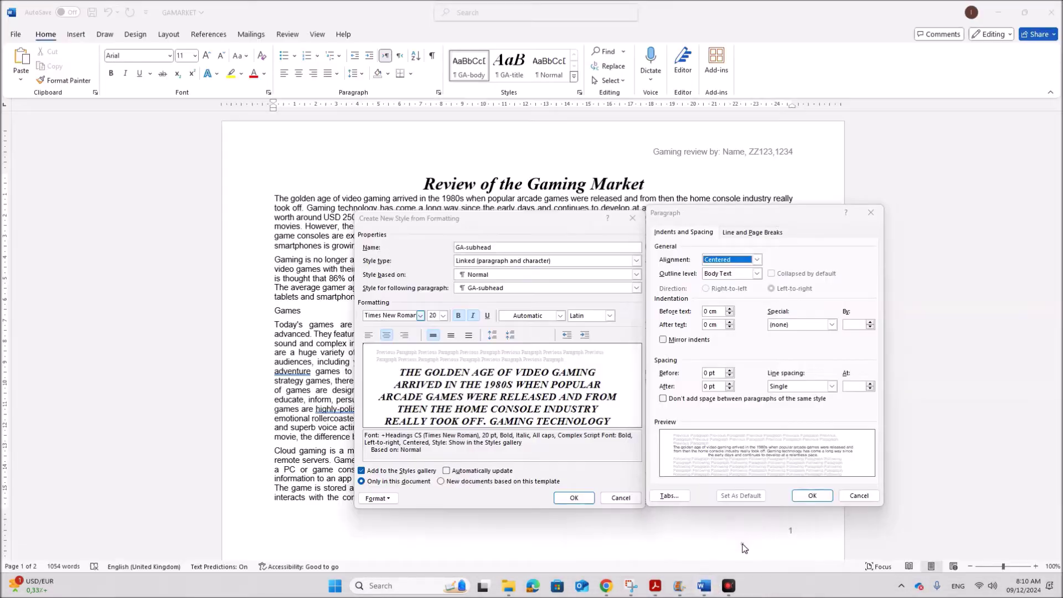
pyautogui.click(630, 586)
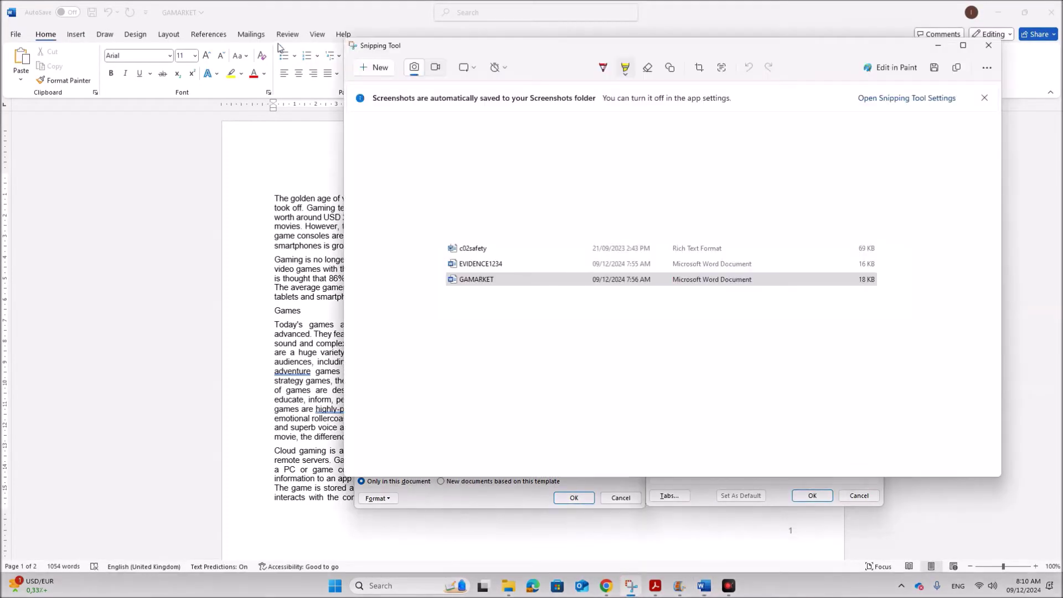
pyautogui.click(374, 68)
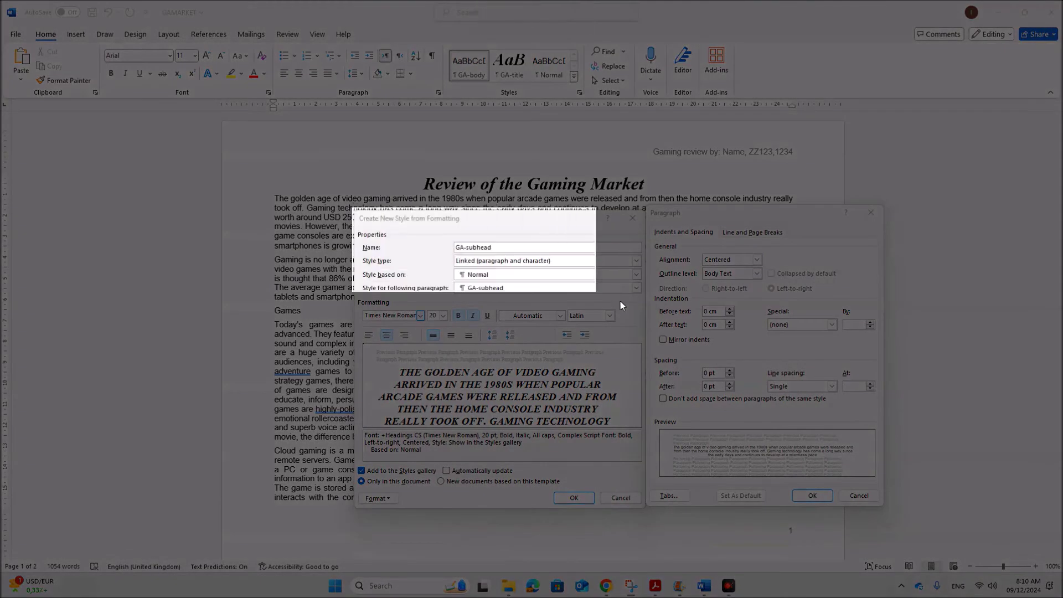
pyautogui.moveTo(836, 446); pyautogui.dragTo(891, 507)
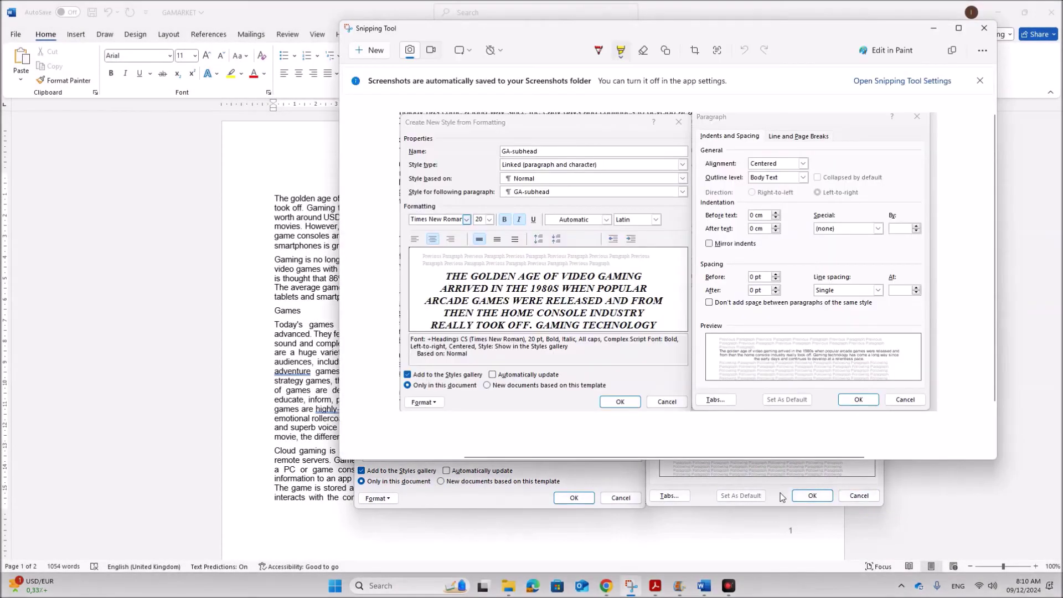
pyautogui.click(785, 497)
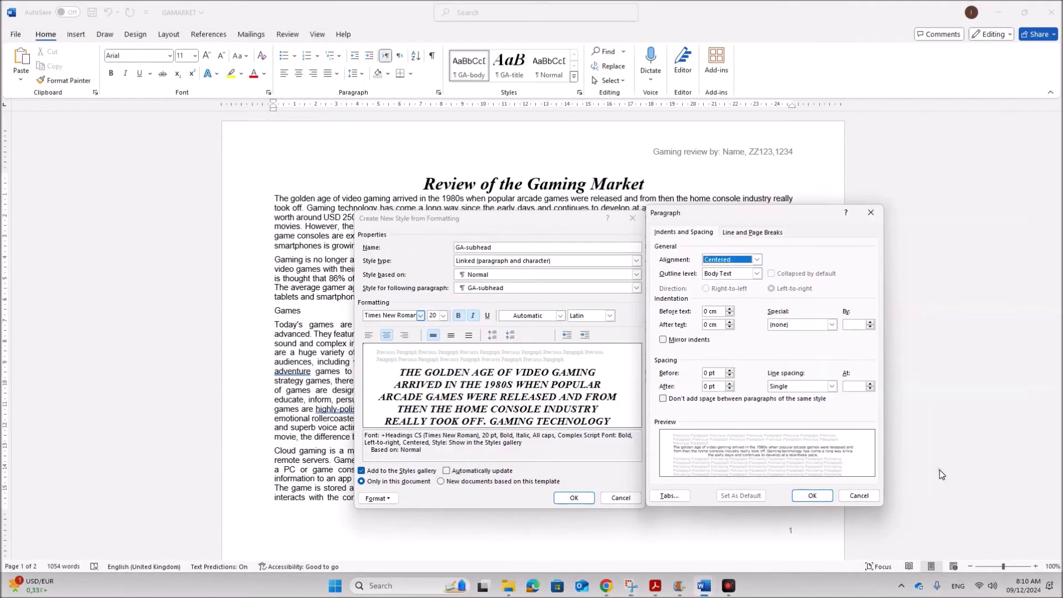
pyautogui.click(812, 496)
# Save the GA-subhead style, reset the first paragraph to GA-body, and go to EVIDENCE1234's Step 5 line.
pyautogui.click(574, 497)
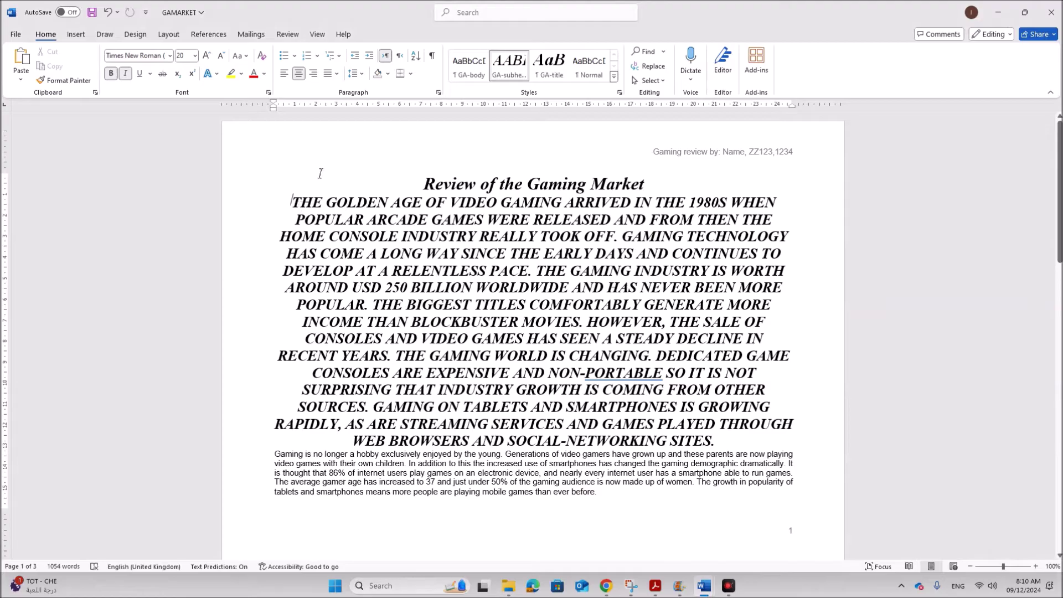
pyautogui.click(469, 64)
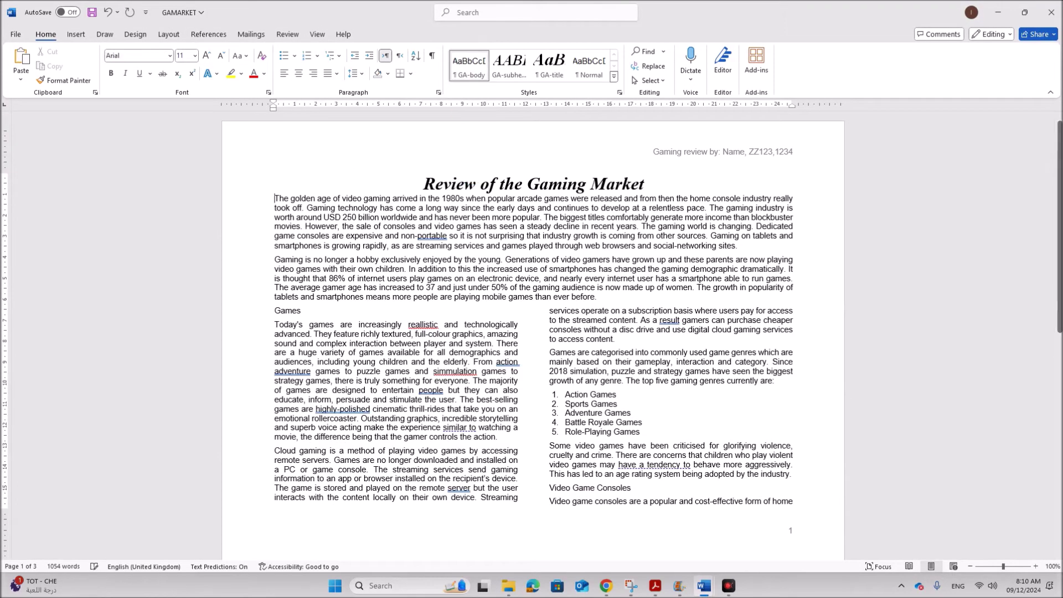
pyautogui.moveTo(704, 586)
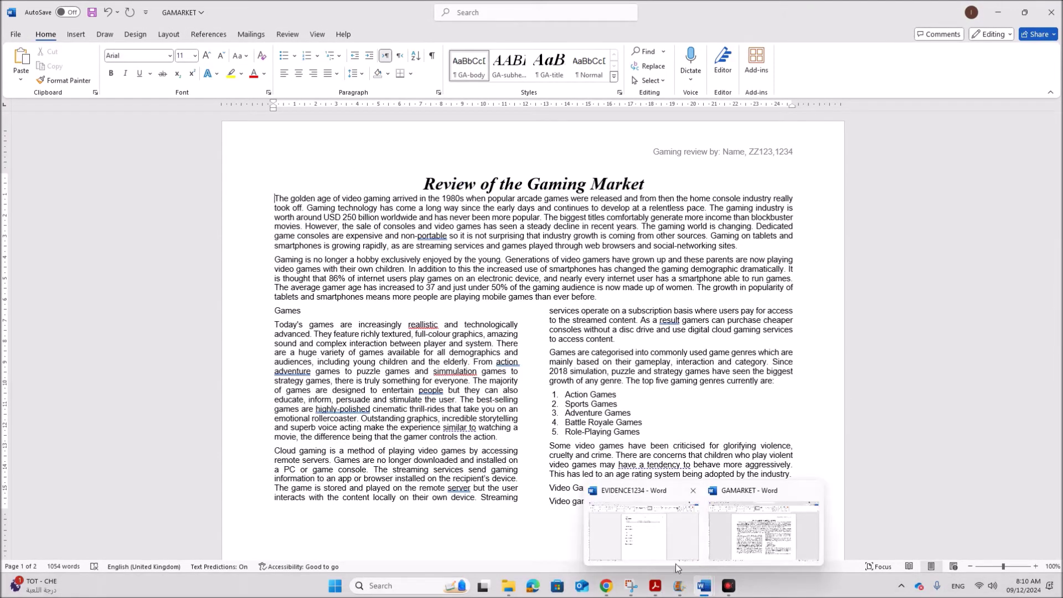
pyautogui.click(662, 550)
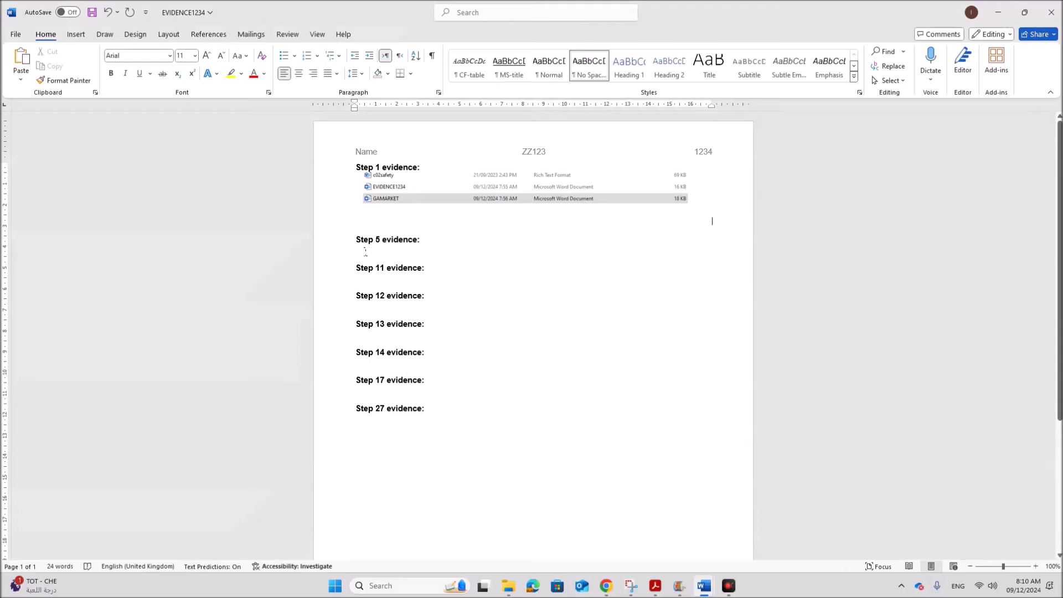
pyautogui.click(392, 252)
# Paste the style screenshot under Step 5 evidence and highlight question 6 in the exam paper.
pyautogui.hotkey('ctrl', 'v')
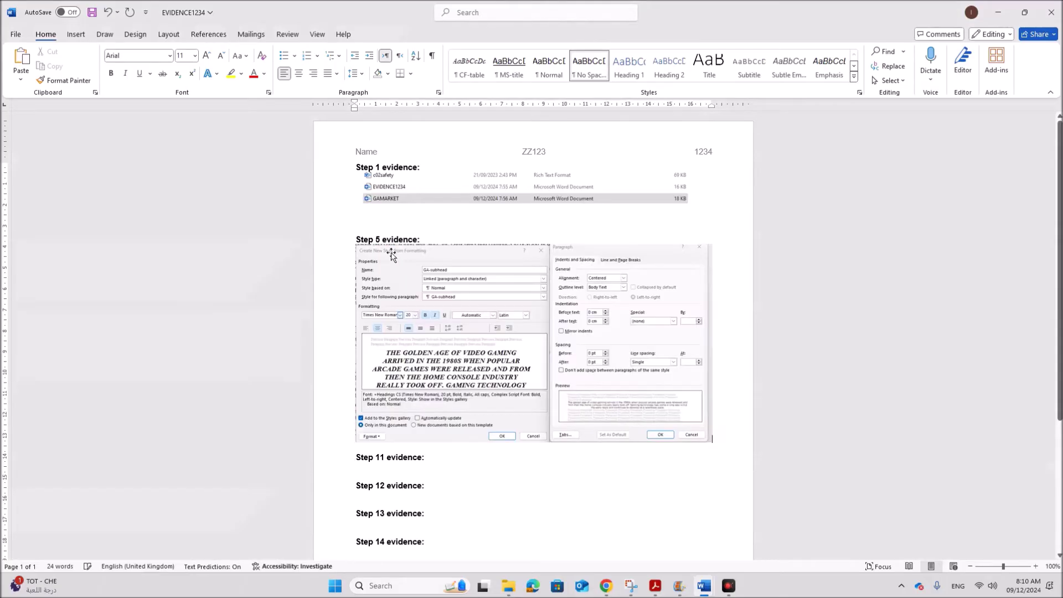
pyautogui.click(615, 546)
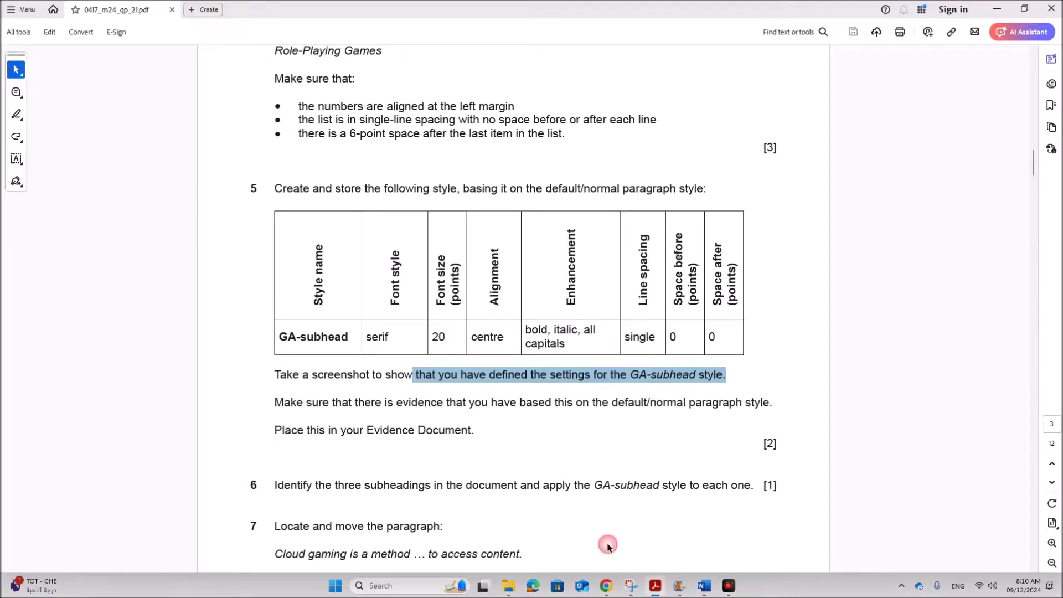
pyautogui.scroll(-3, 544, 455)
pyautogui.scroll(-3, 544, 455)
pyautogui.click(516, 388)
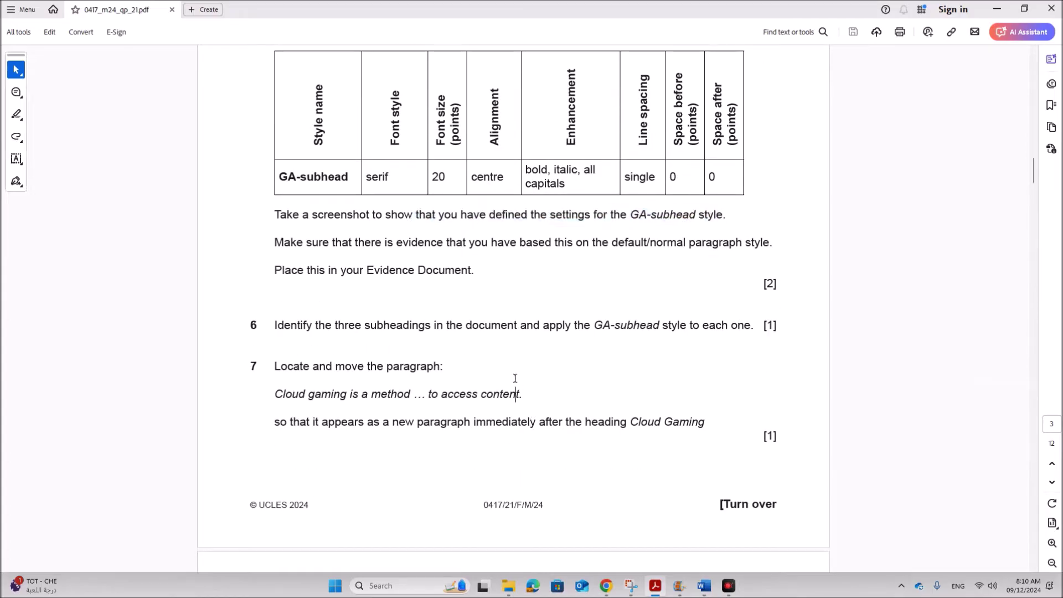
pyautogui.moveTo(276, 324); pyautogui.dragTo(735, 326)
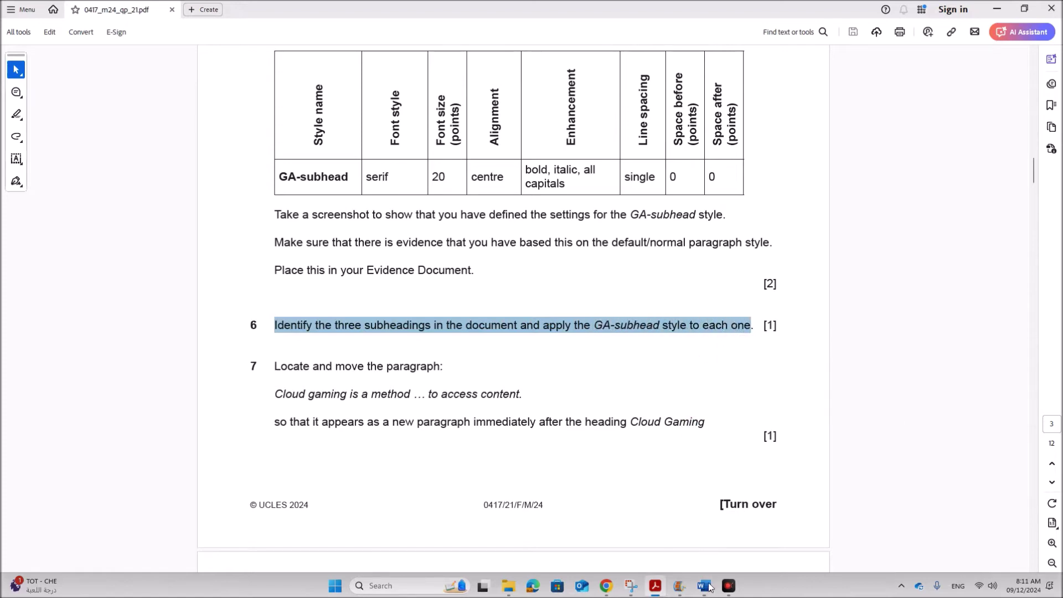
pyautogui.moveTo(703, 586)
pyautogui.click(733, 560)
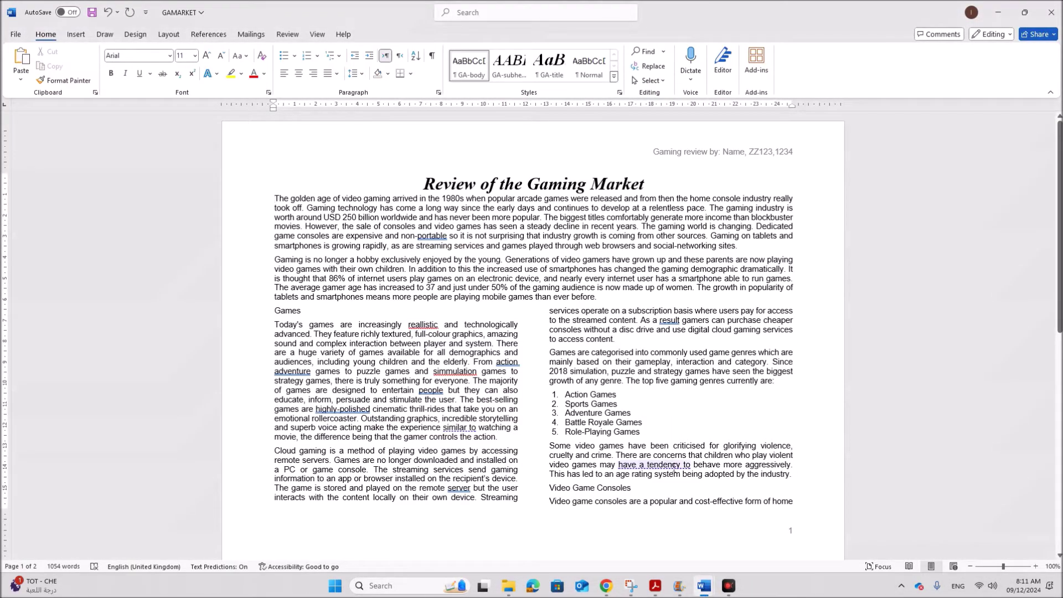
# Select the Games, Video Game Consoles and Cloud Gaming subheadings together and apply GA-subhead.
pyautogui.click(256, 310)
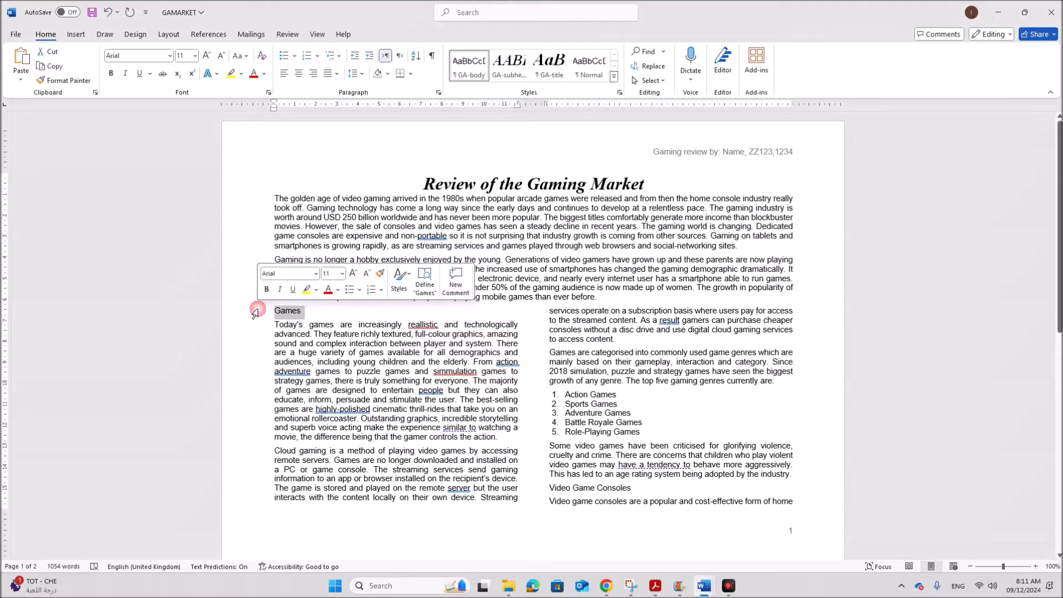
pyautogui.keyDown('ctrl'); pyautogui.click(548, 488); pyautogui.keyUp('ctrl')
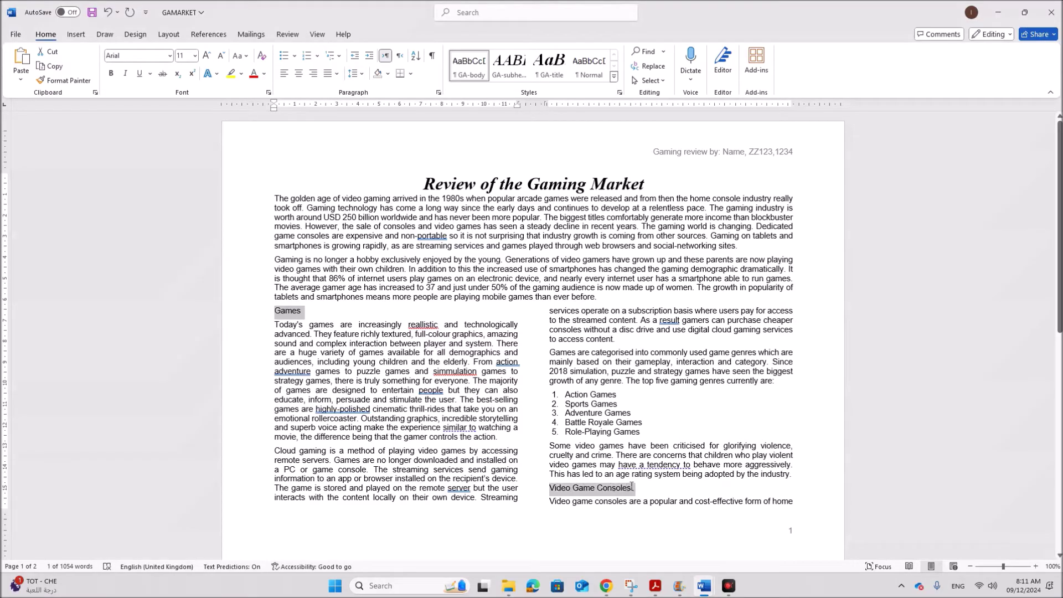
pyautogui.scroll(-3, 423, 504)
pyautogui.scroll(-2, 425, 499)
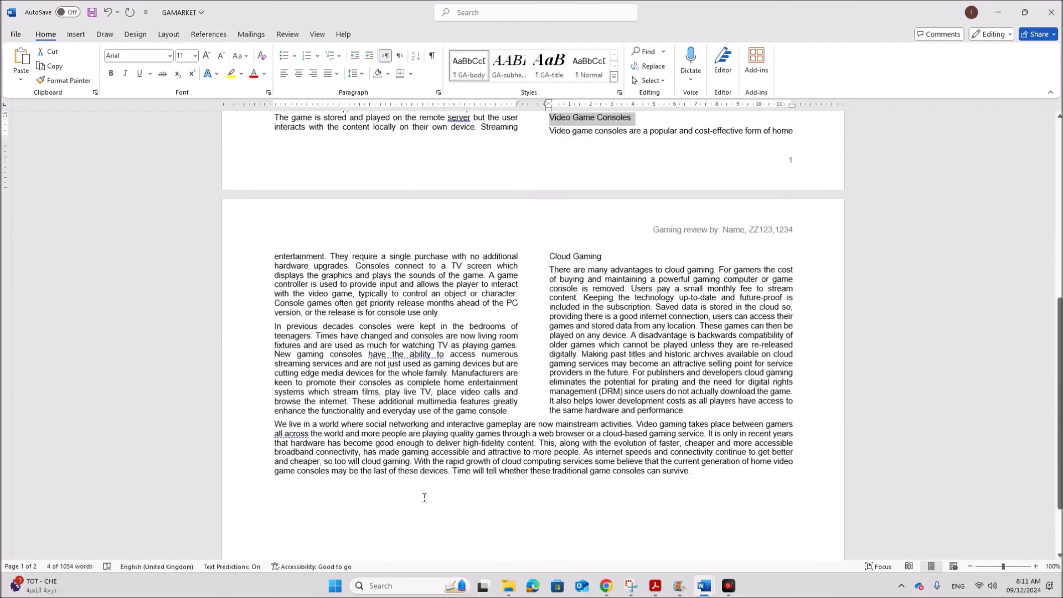
pyautogui.keyDown('ctrl'); pyautogui.click(550, 254); pyautogui.keyUp('ctrl')
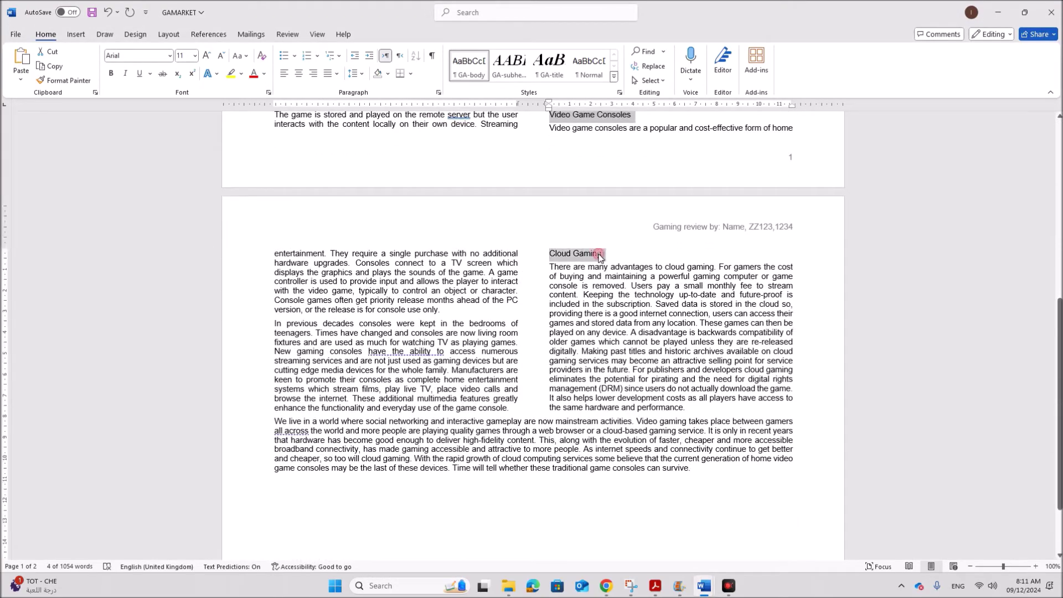
pyautogui.click(507, 76)
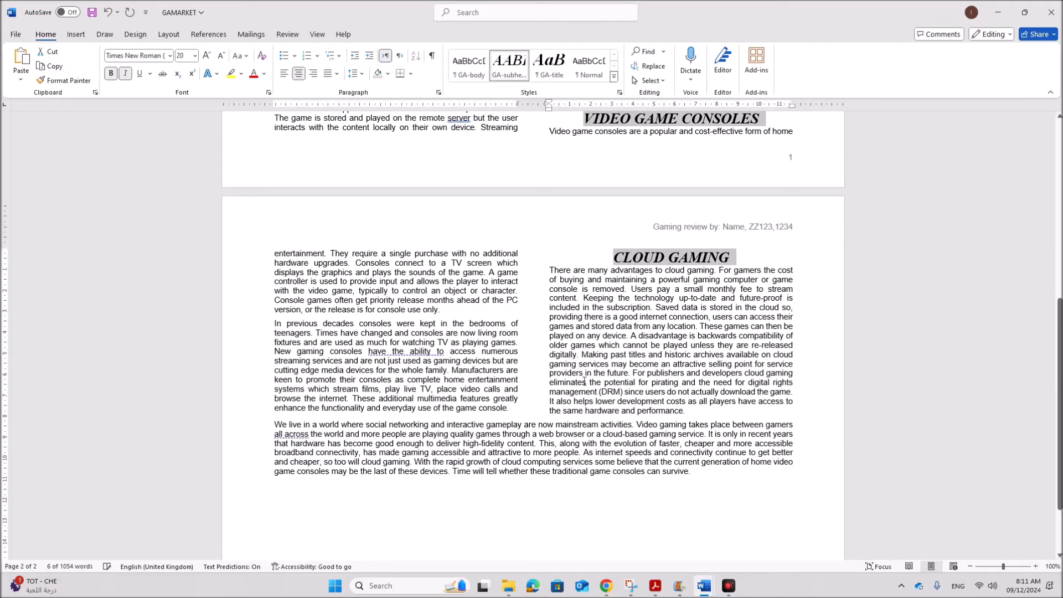
pyautogui.scroll(5, 586, 403)
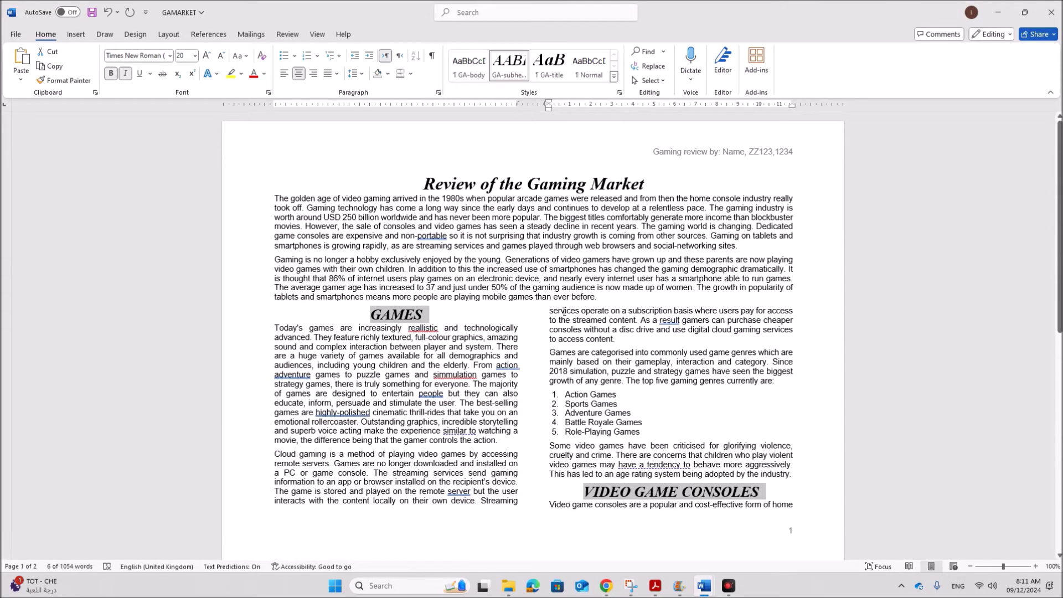
pyautogui.click(655, 589)
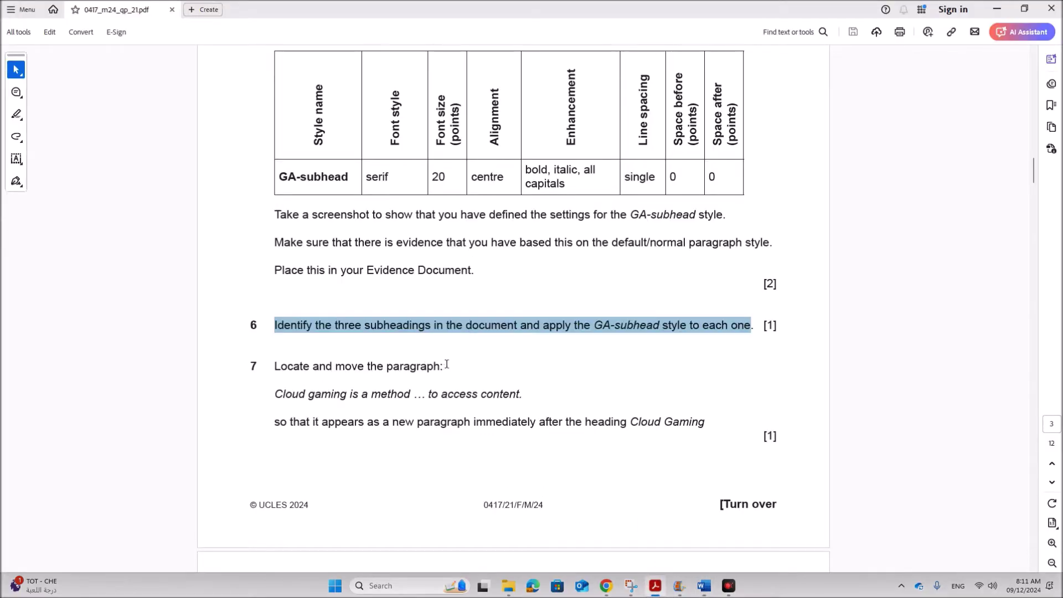
pyautogui.moveTo(277, 394); pyautogui.dragTo(519, 398)
pyautogui.scroll(-2, 361, 458)
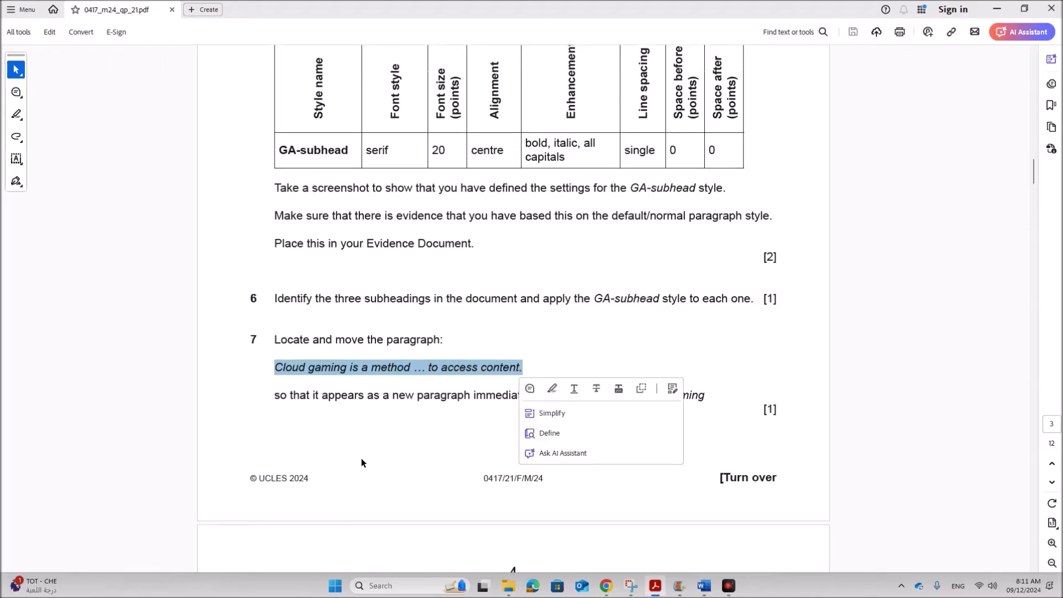
pyautogui.click(361, 382)
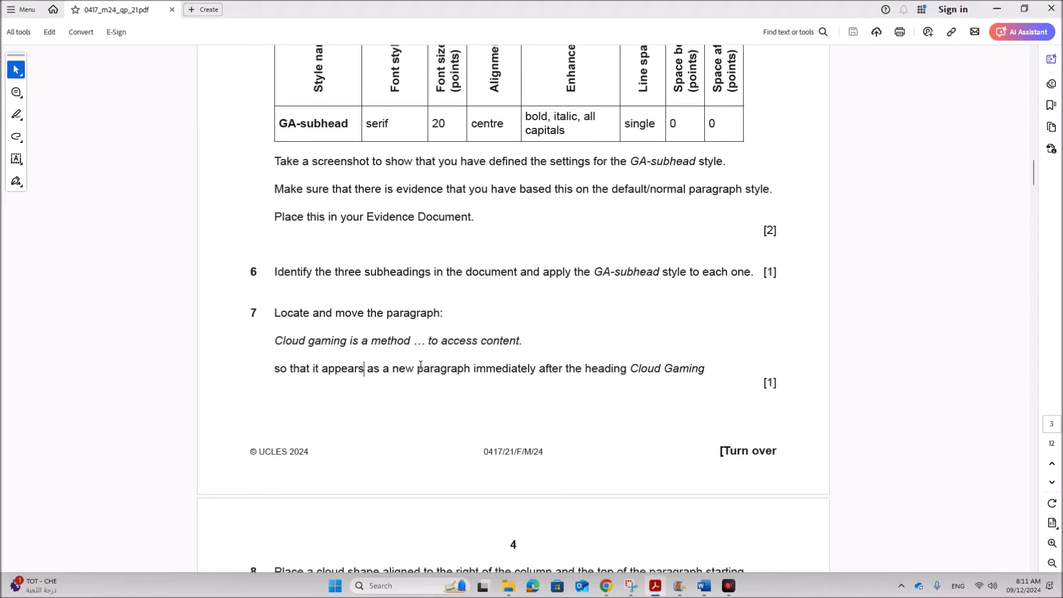
pyautogui.moveTo(419, 366); pyautogui.dragTo(702, 368)
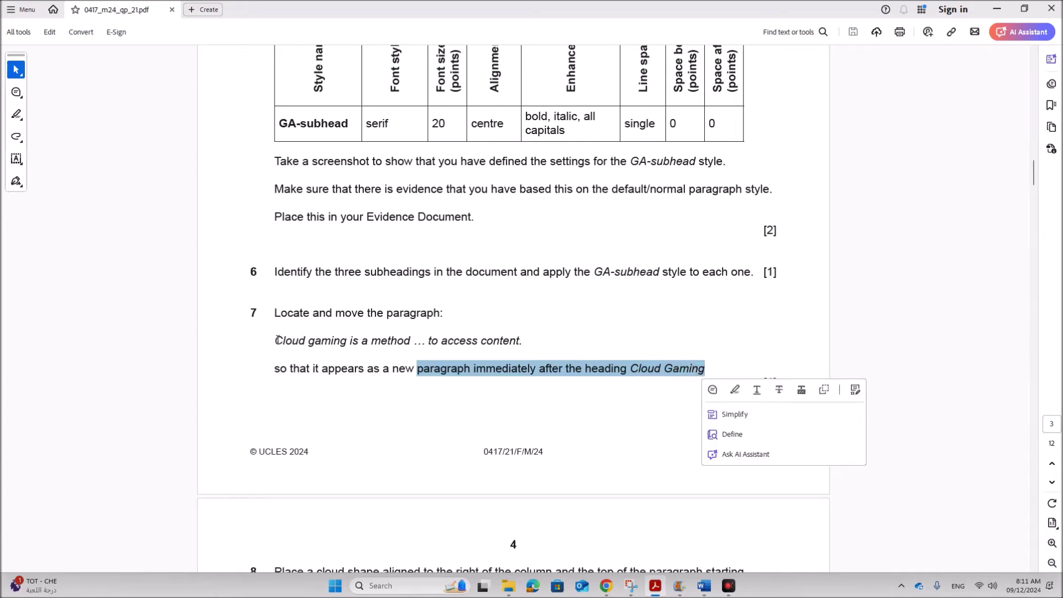
pyautogui.moveTo(278, 340); pyautogui.dragTo(400, 344)
pyautogui.hotkey('ctrl', 'c')
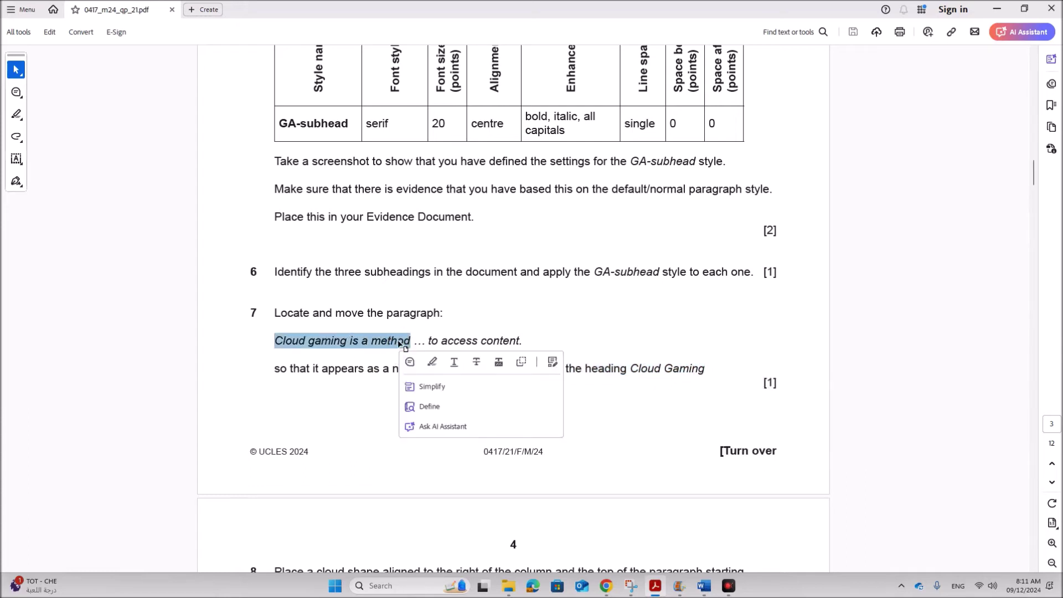
pyautogui.moveTo(704, 586)
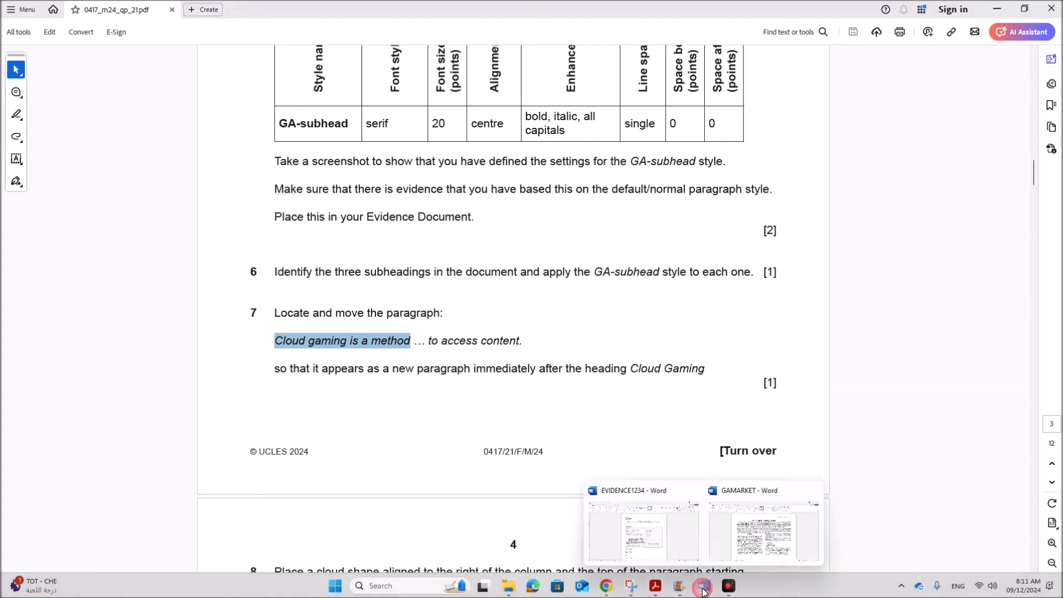
pyautogui.click(735, 549)
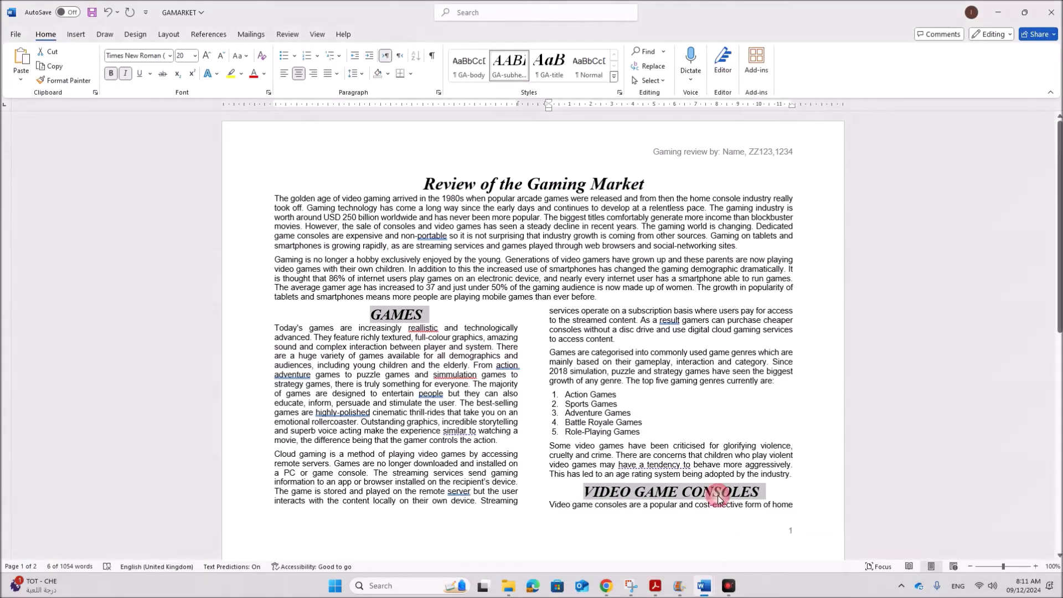
# Find and select the whole paragraph beginning 'Cloud gaming is a method'.
pyautogui.click(644, 52)
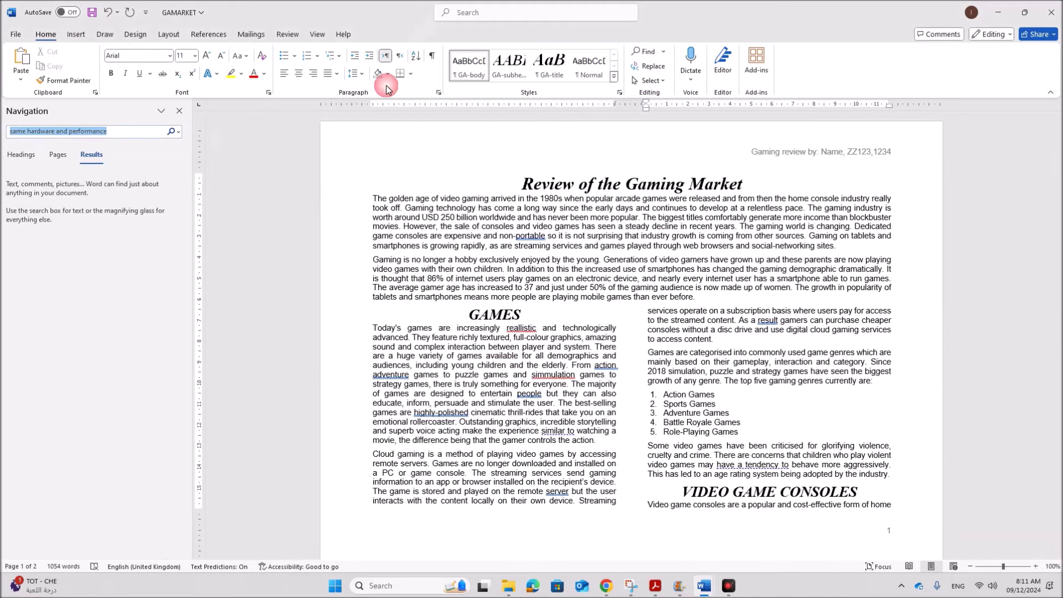
pyautogui.hotkey('ctrl', 'v')
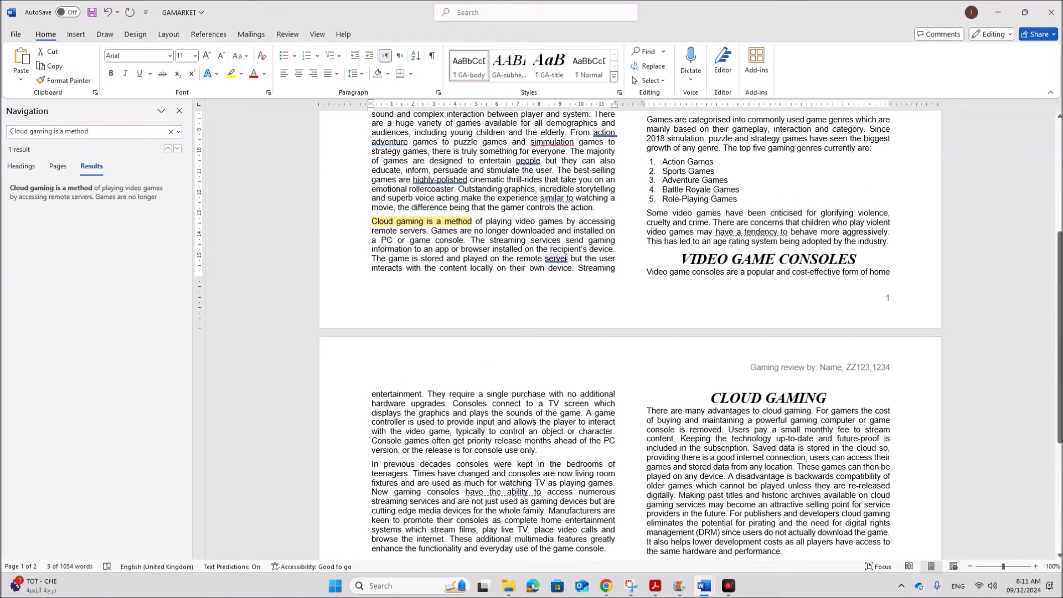
pyautogui.click(565, 258)
pyautogui.scroll(4, 550, 332)
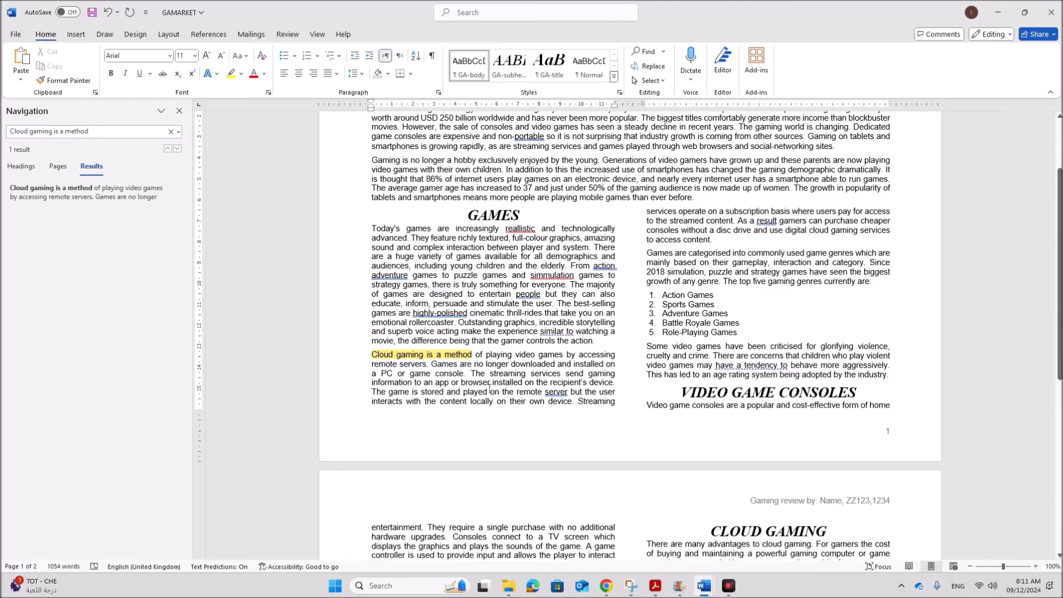
pyautogui.click(179, 111)
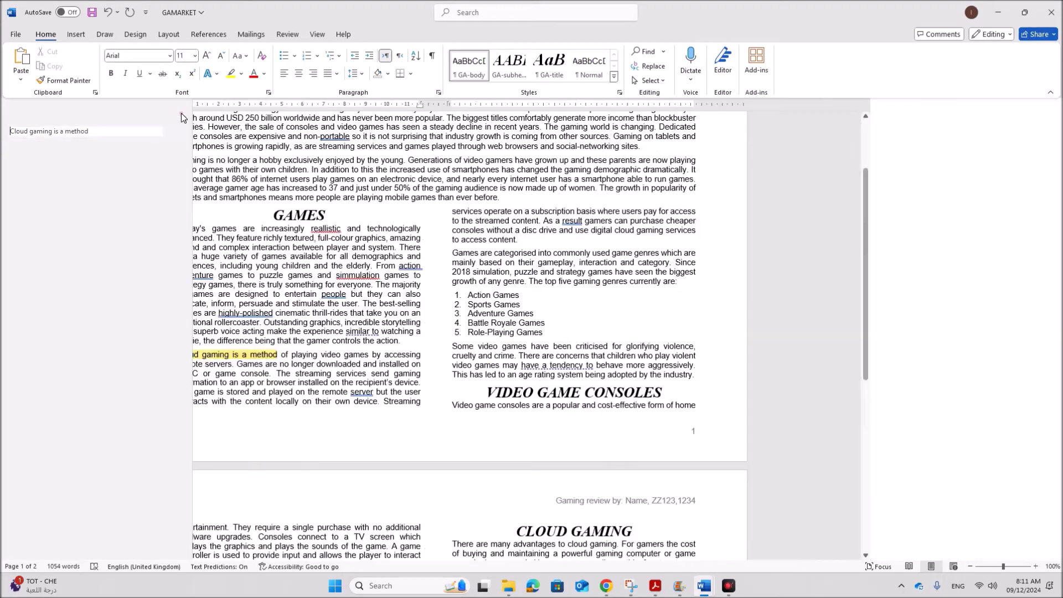
pyautogui.moveTo(277, 357); pyautogui.dragTo(614, 240)
# Cut the paragraph and paste it directly after the CLOUD GAMING heading.
pyautogui.rightClick(592, 234)
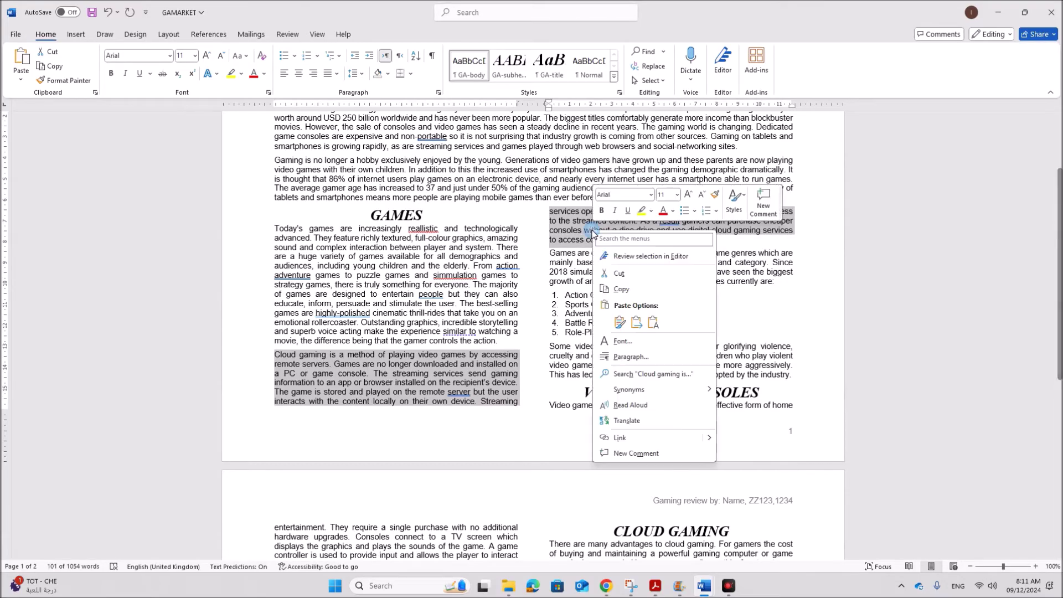
pyautogui.click(622, 273)
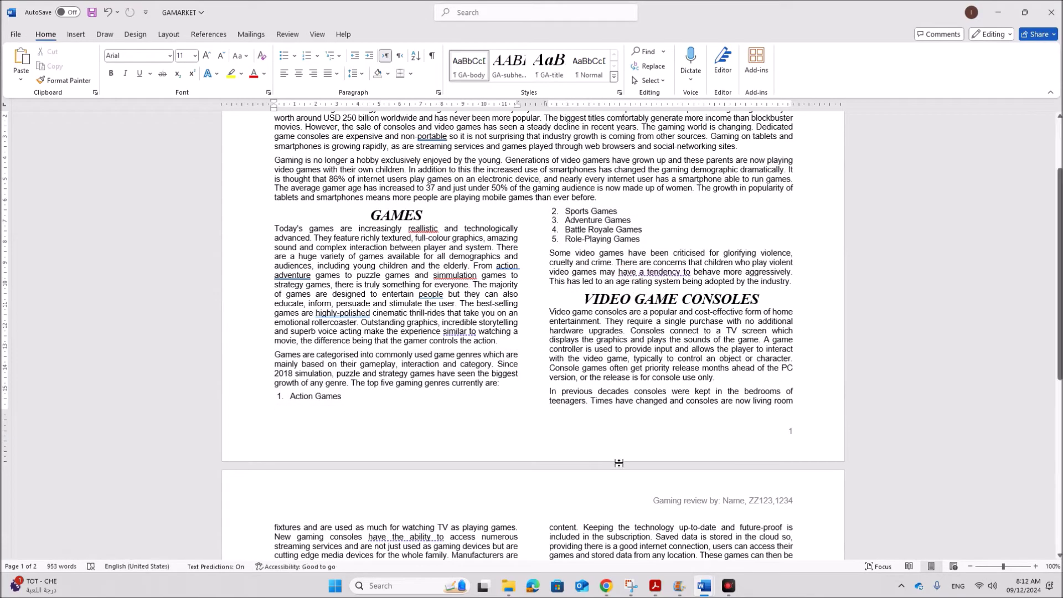
pyautogui.scroll(-8, 618, 464)
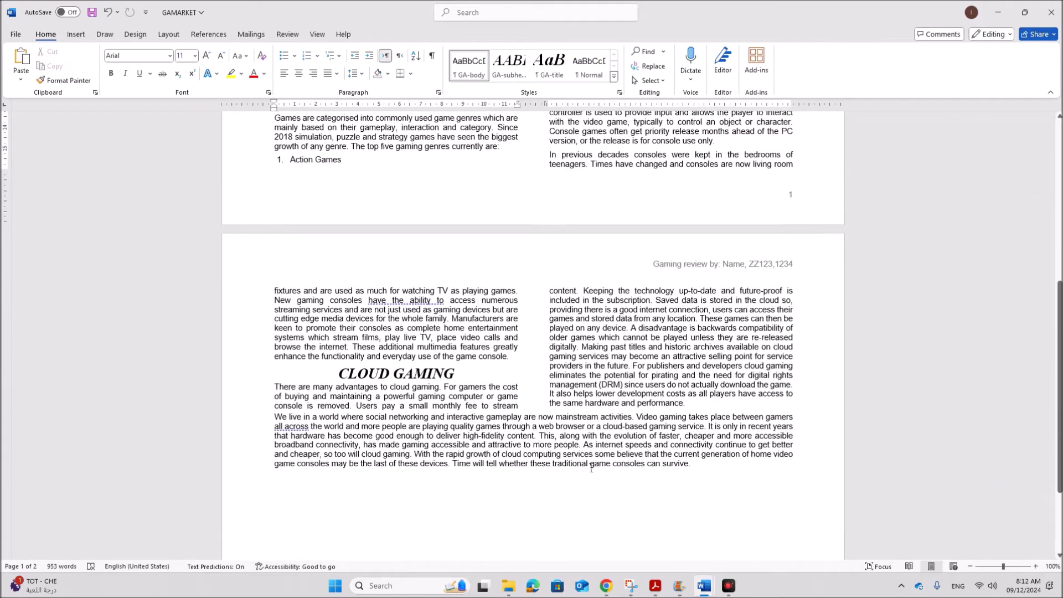
pyautogui.click(276, 381)
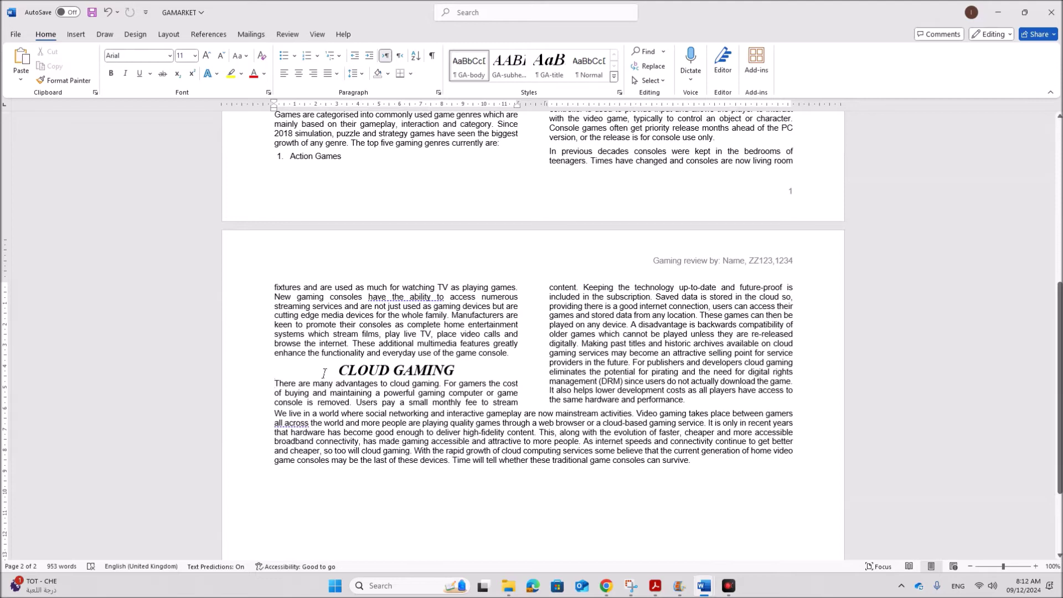
pyautogui.hotkey('ctrl', 'v')
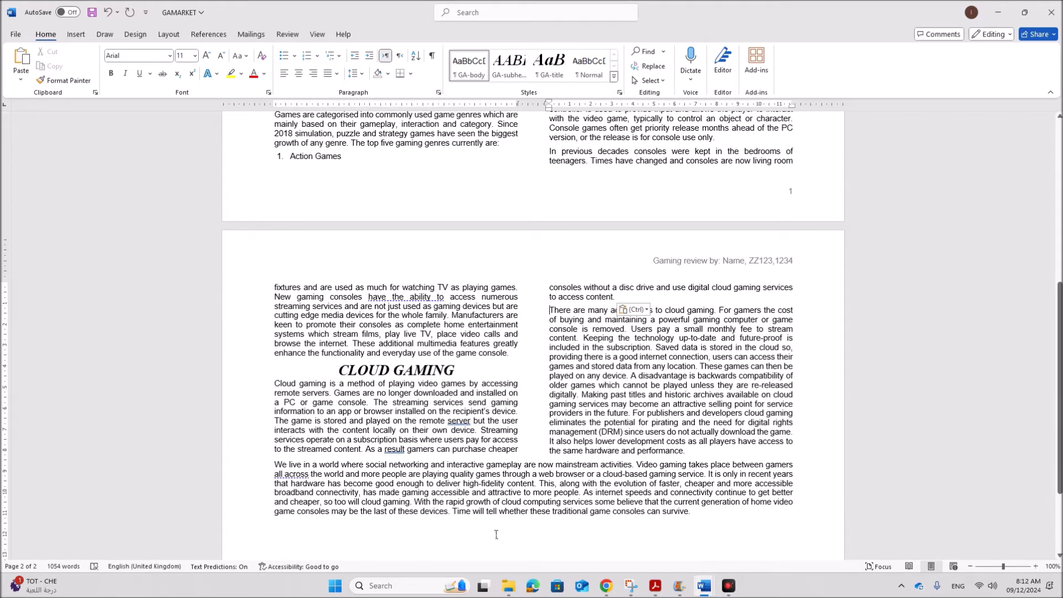
pyautogui.click(655, 586)
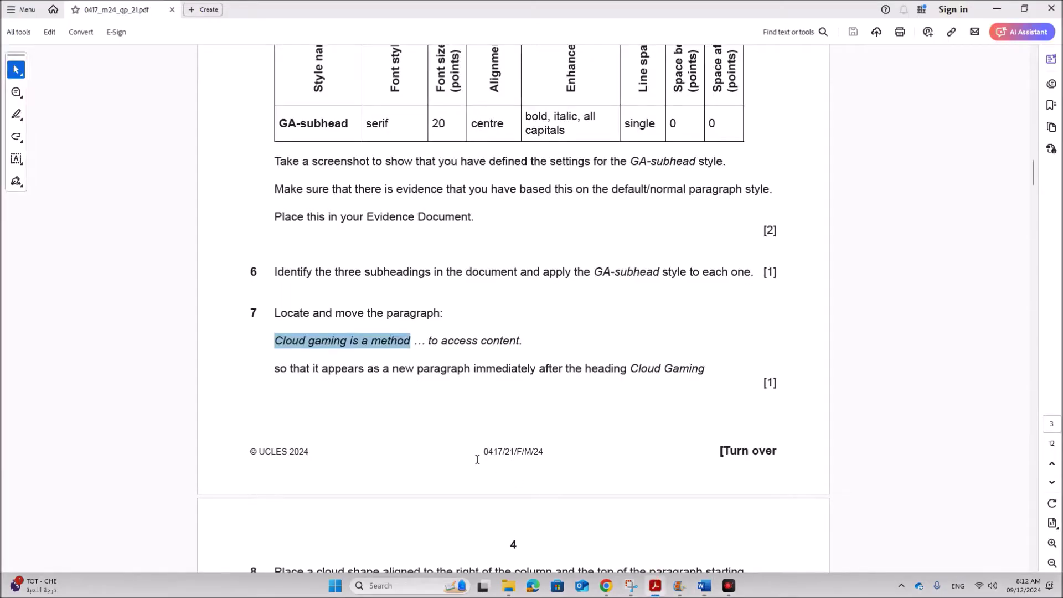
# Highlight question 8's instruction on placing the cloud shape.
pyautogui.scroll(-4, 425, 436)
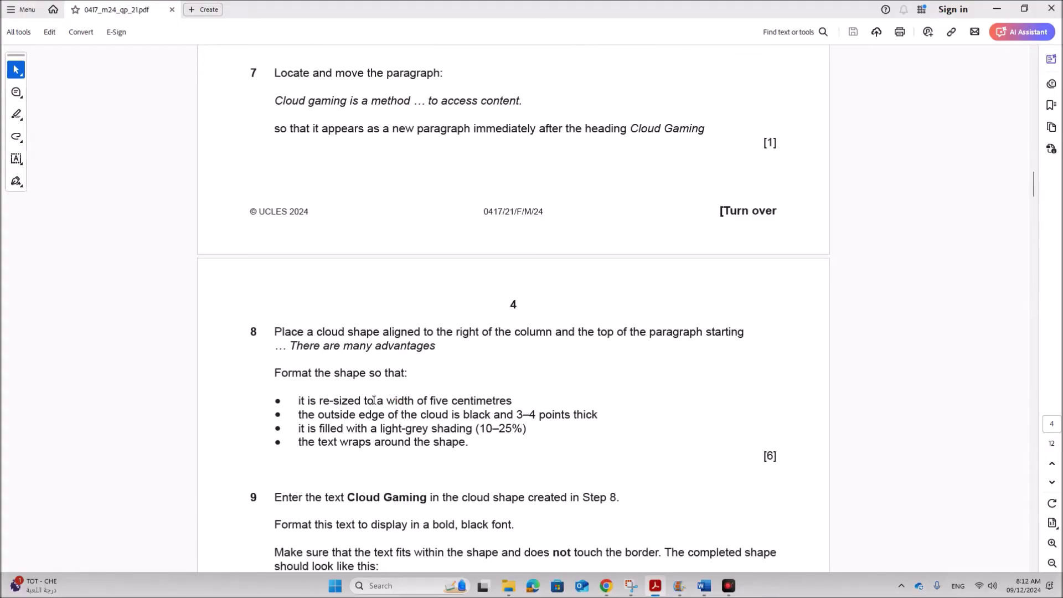
pyautogui.moveTo(311, 331); pyautogui.dragTo(740, 328)
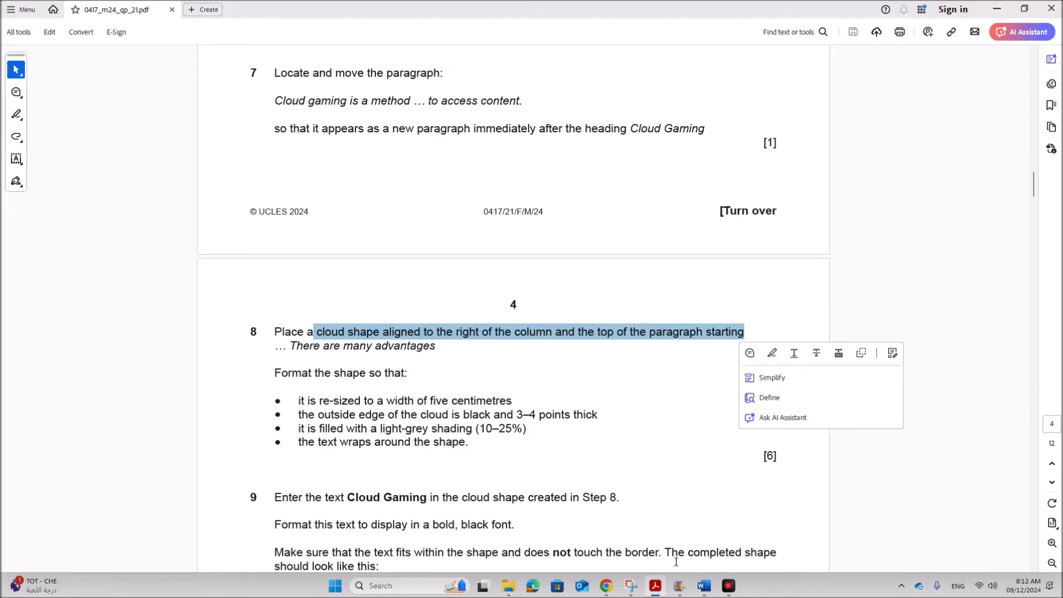
pyautogui.moveTo(704, 586)
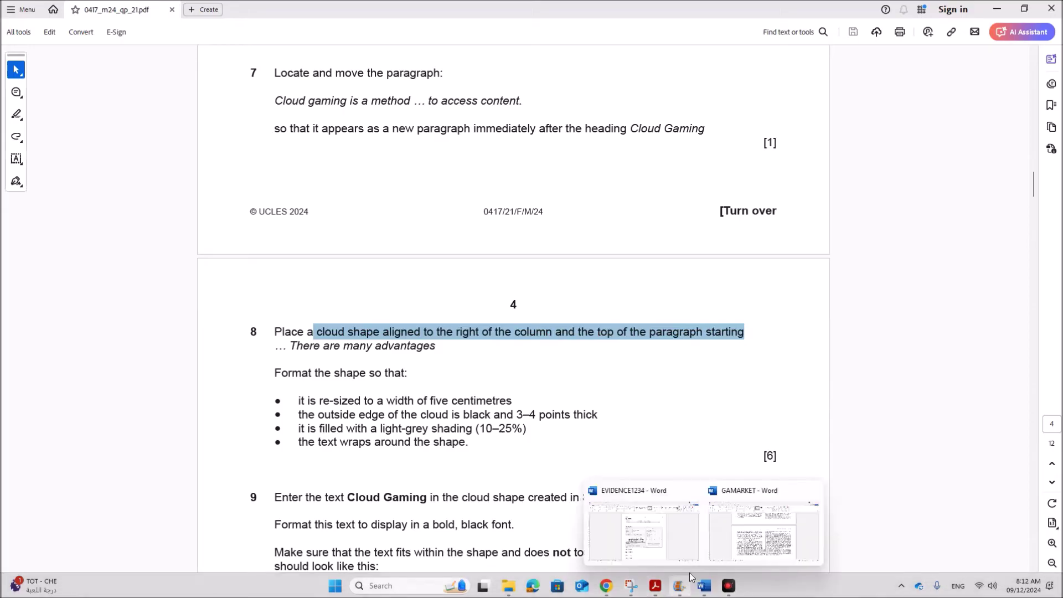
pyautogui.click(732, 551)
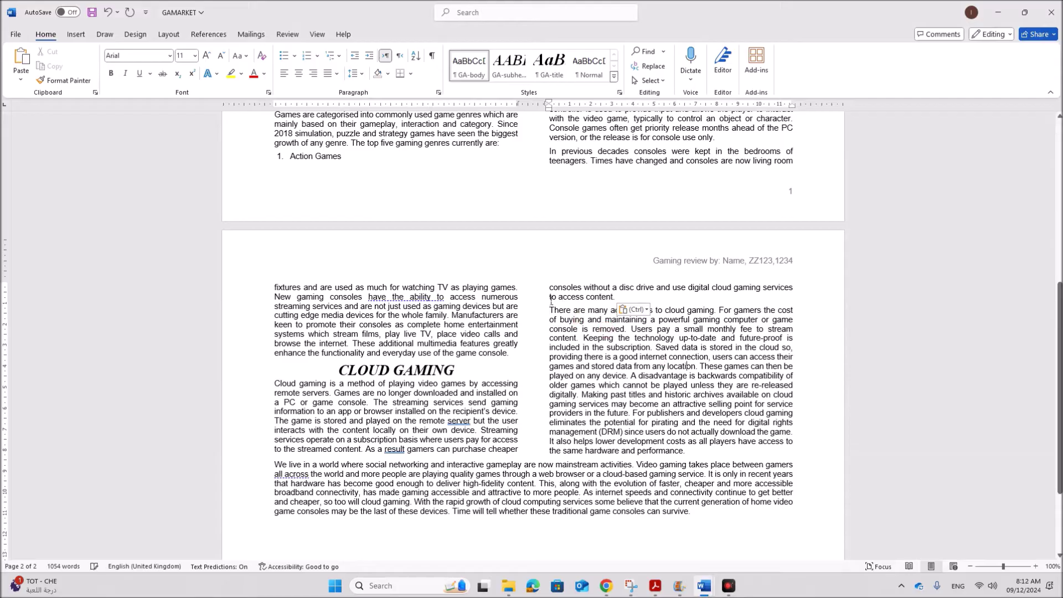
# Draw a Cloud shape at the top of the right-column There are many advantages paragraph.
pyautogui.scroll(-1, 638, 362)
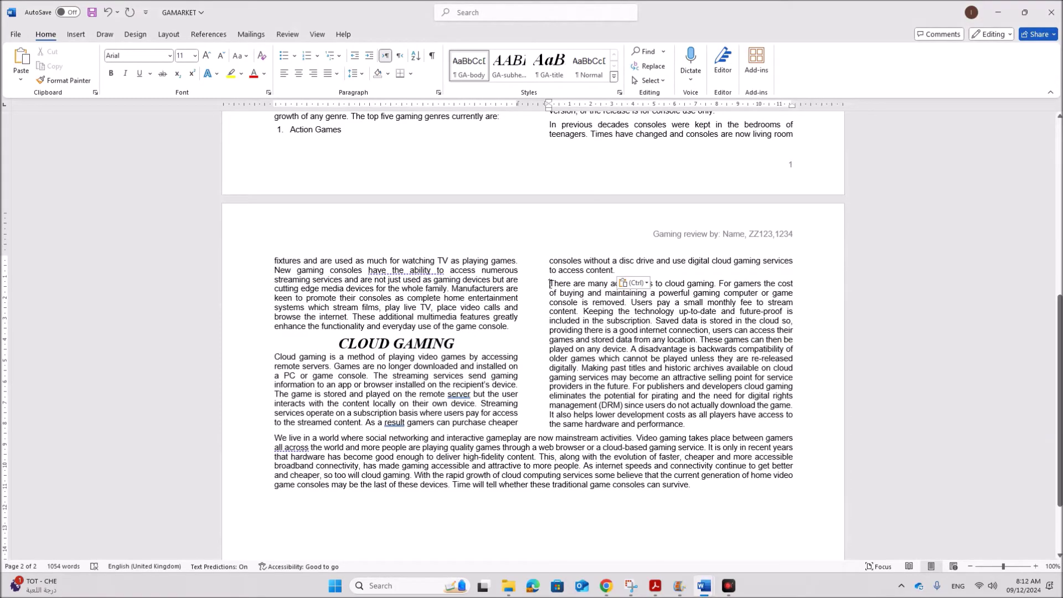
pyautogui.click(76, 34)
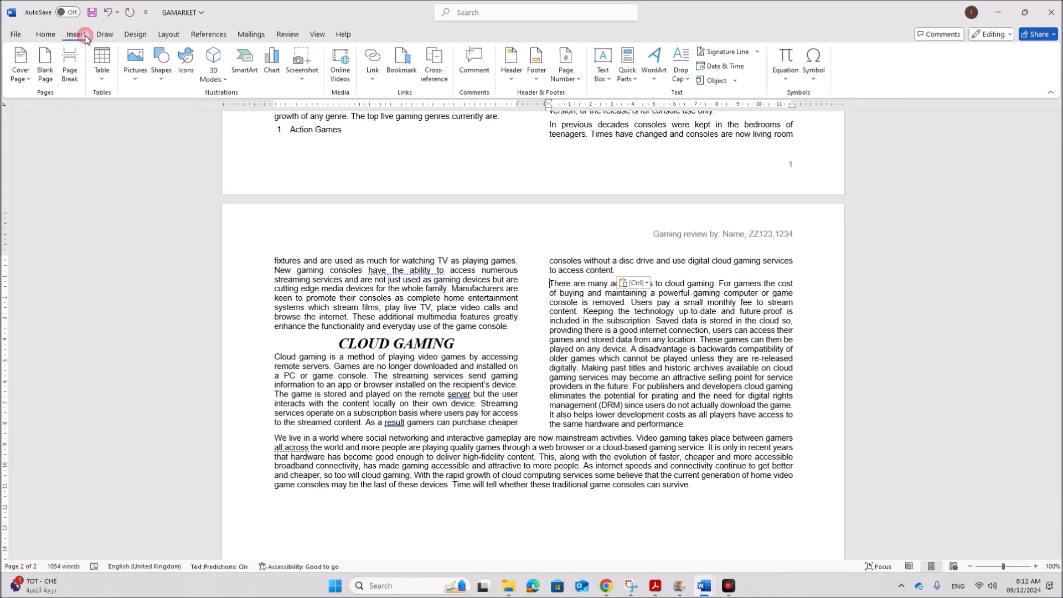
pyautogui.click(161, 80)
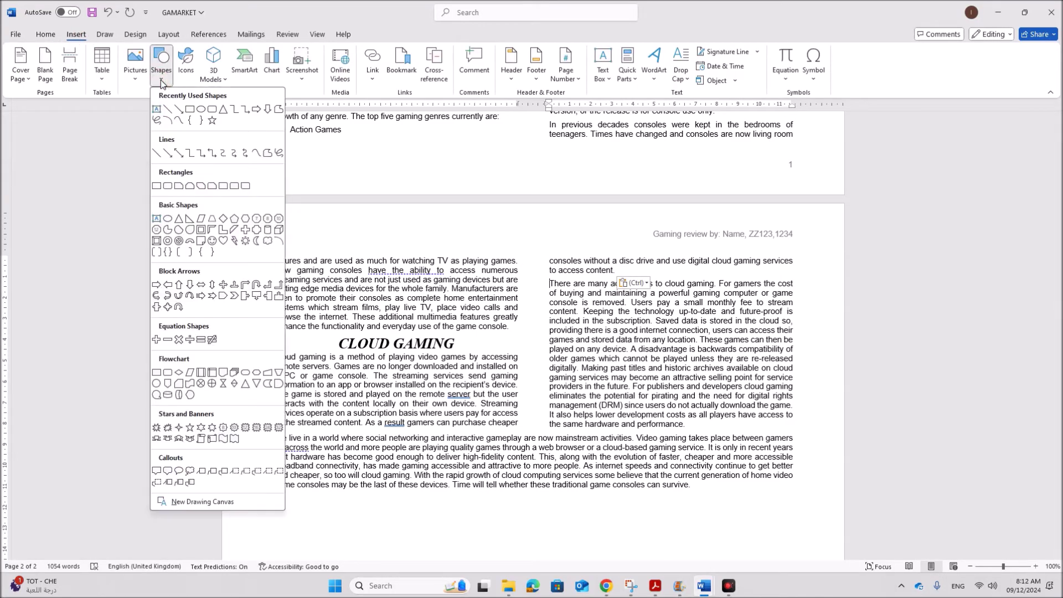
pyautogui.click(268, 242)
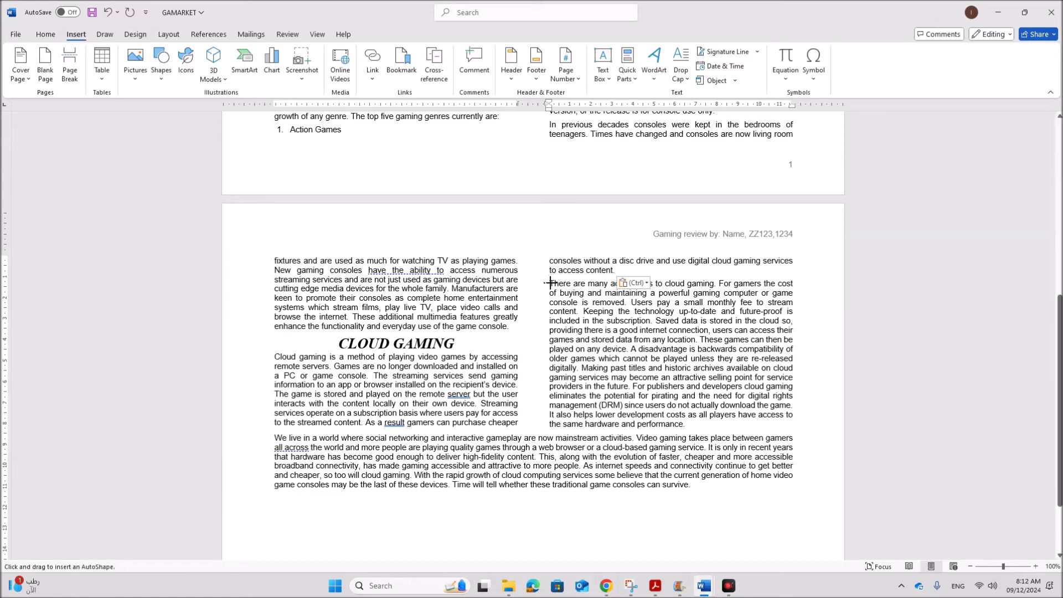
pyautogui.moveTo(552, 277); pyautogui.dragTo(661, 332)
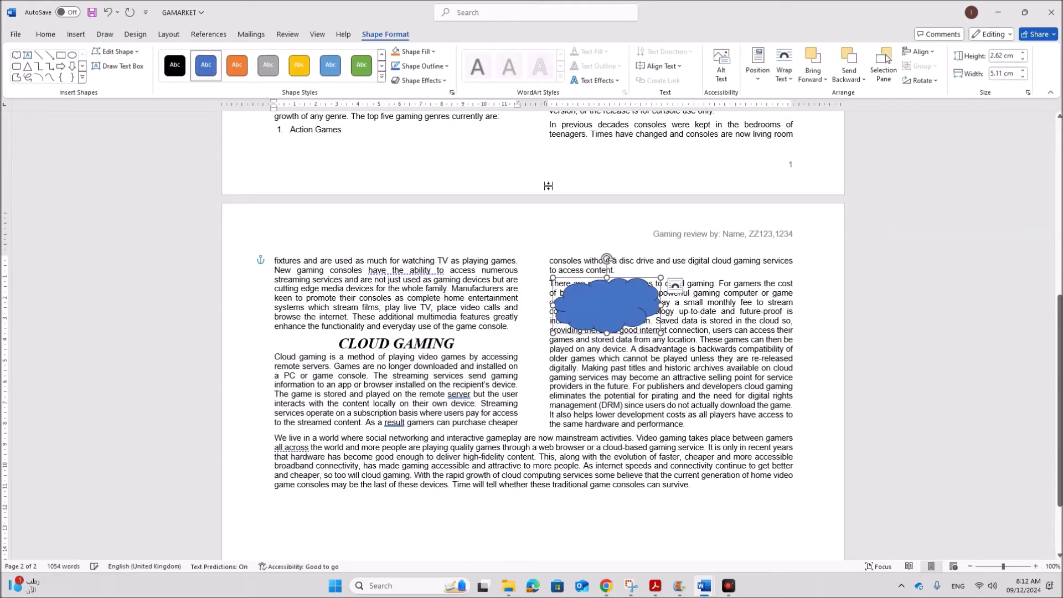
pyautogui.click(655, 586)
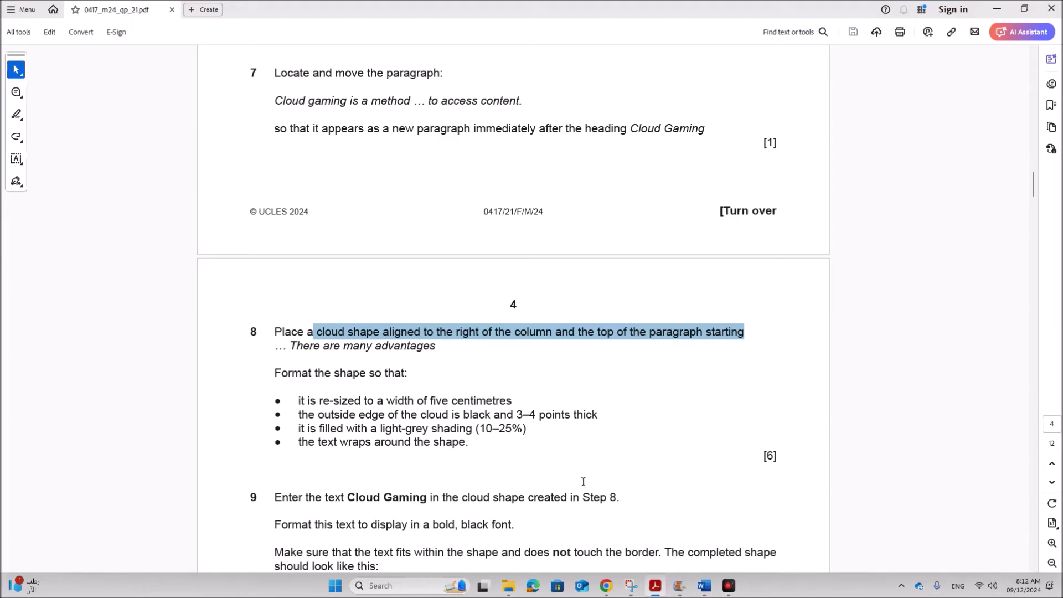
# Scroll the exam PDF down to question 9 and its sample Cloud Gaming cloud image.
pyautogui.scroll(-2, 578, 477)
pyautogui.scroll(-1, 573, 470)
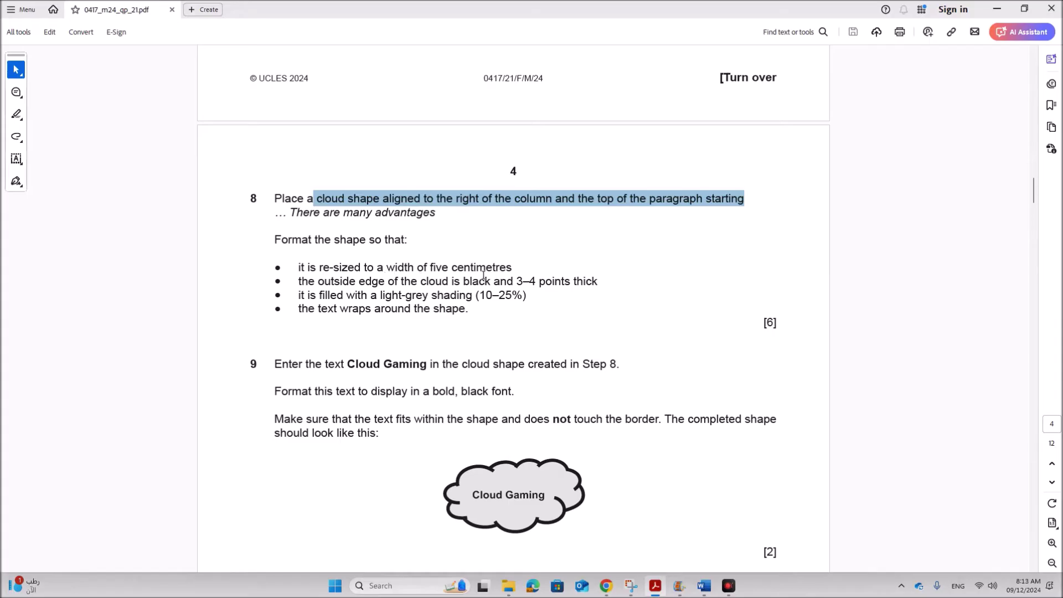
# Change the GAMARKET cloud's width from 5.11 cm to exactly 5 cm in its formatting settings.
pyautogui.moveTo(705, 586)
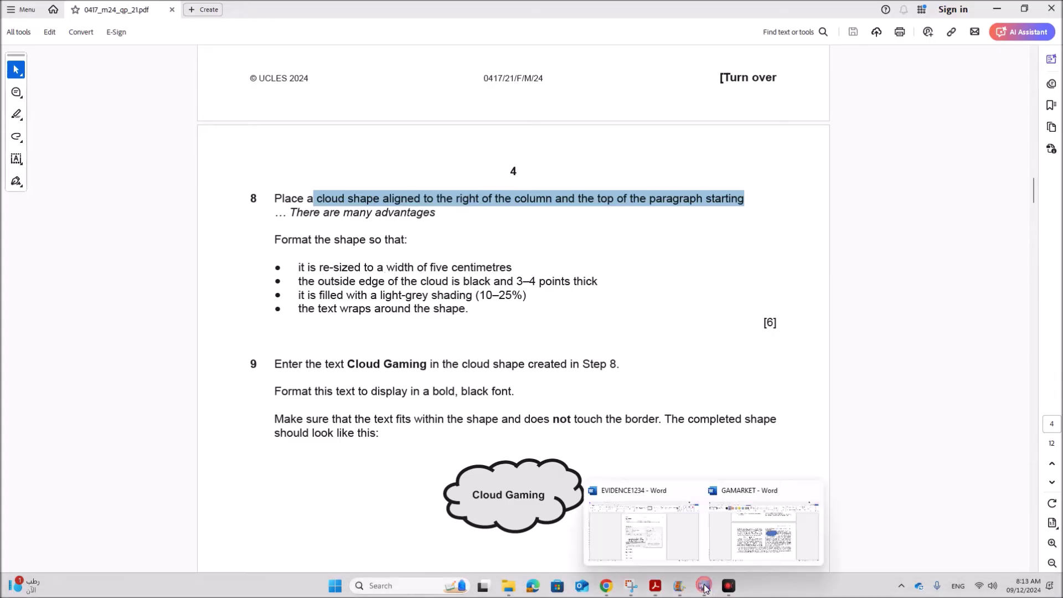
pyautogui.click(750, 551)
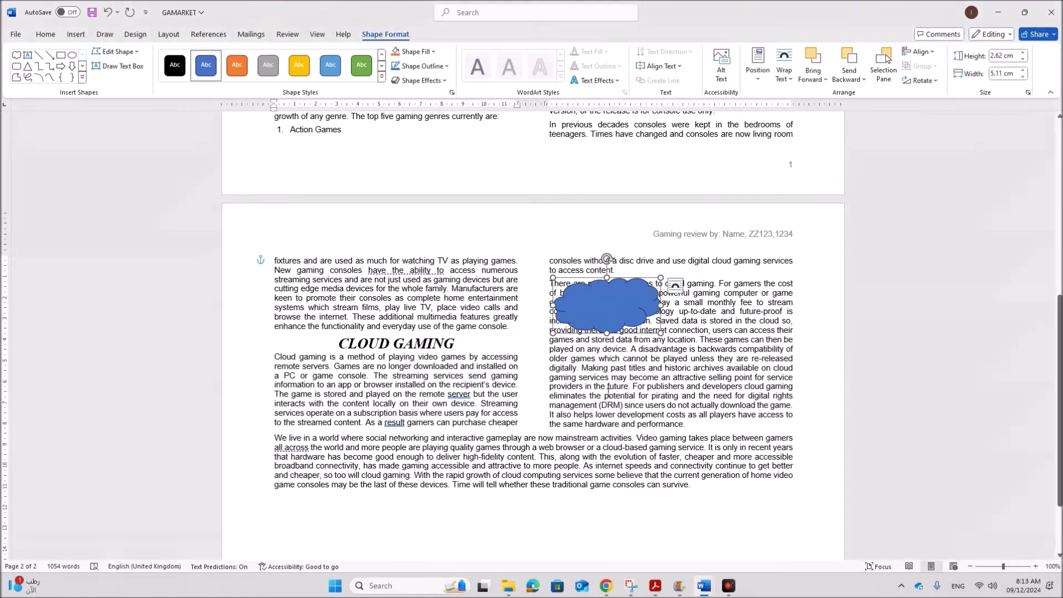
pyautogui.rightClick(581, 312)
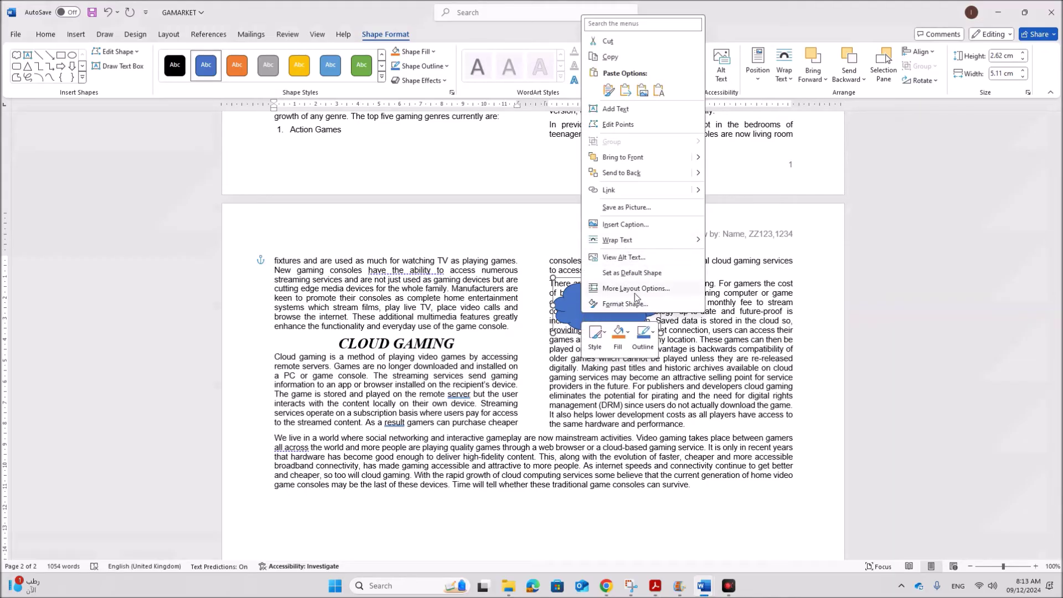
pyautogui.click(636, 308)
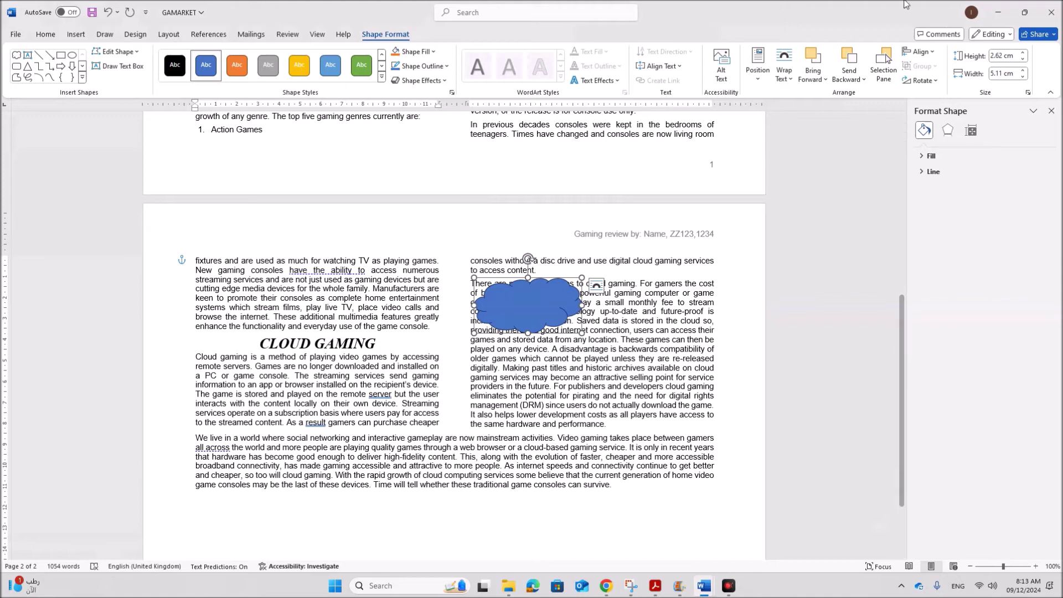
pyautogui.doubleClick(1004, 74)
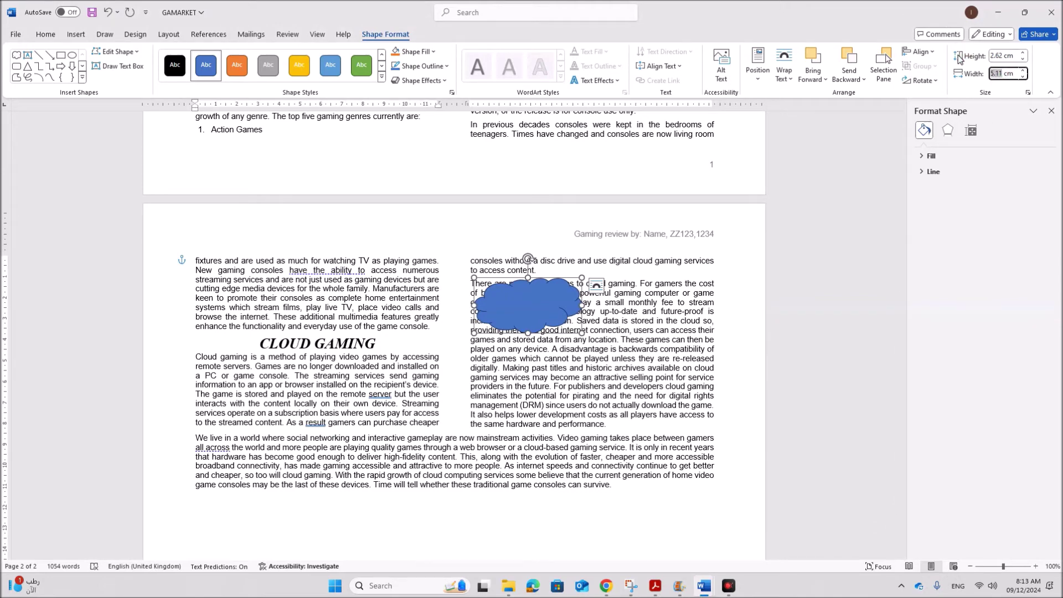
pyautogui.write('5')
pyautogui.press('Return')
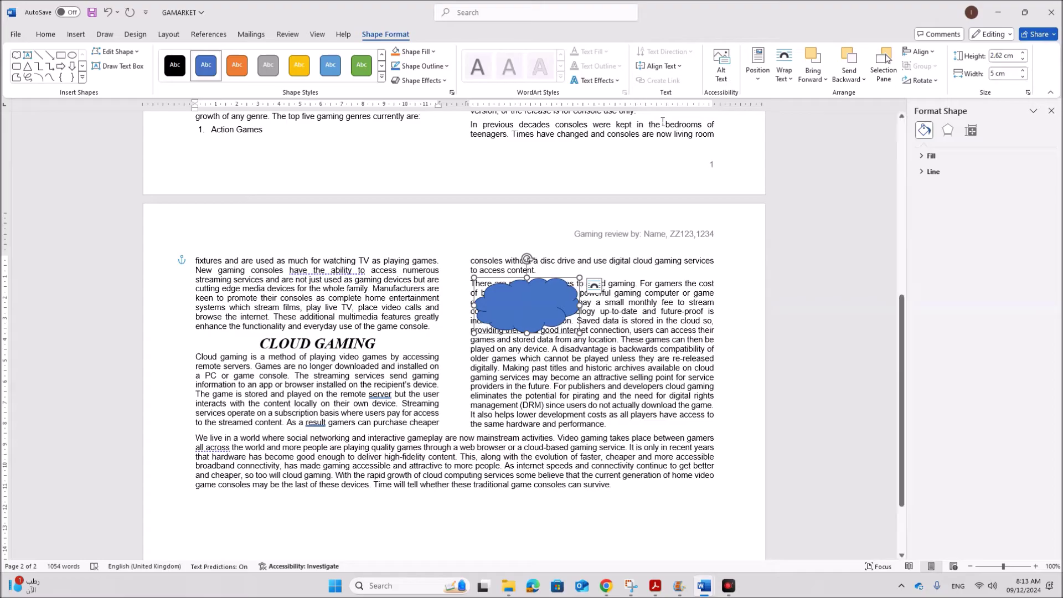
# Highlight question 8's requirement for a black cloud outline 3–4 points thick in the exam PDF.
pyautogui.click(655, 586)
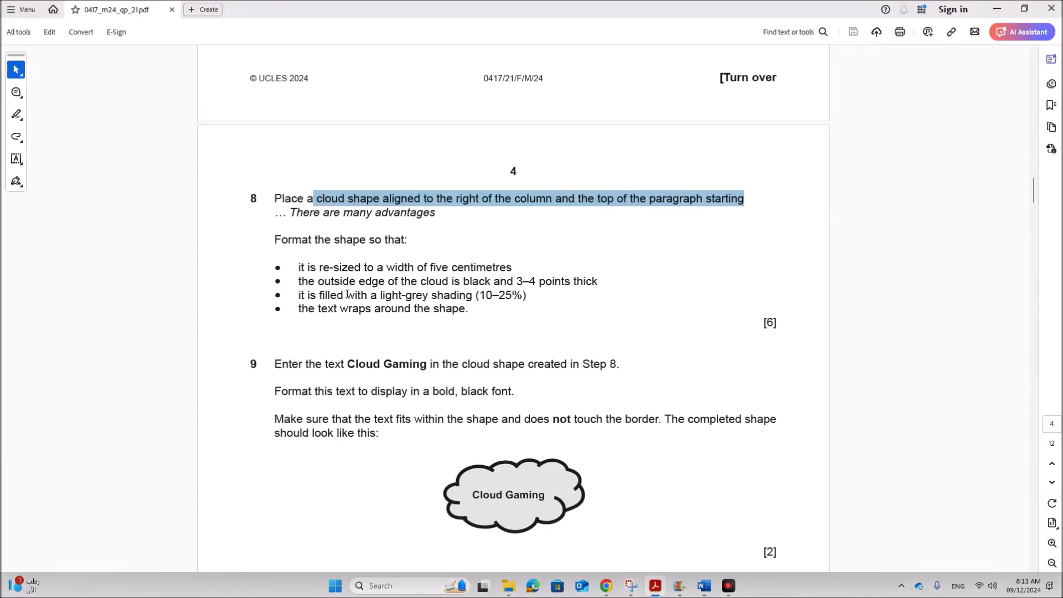
pyautogui.moveTo(421, 282); pyautogui.dragTo(597, 278)
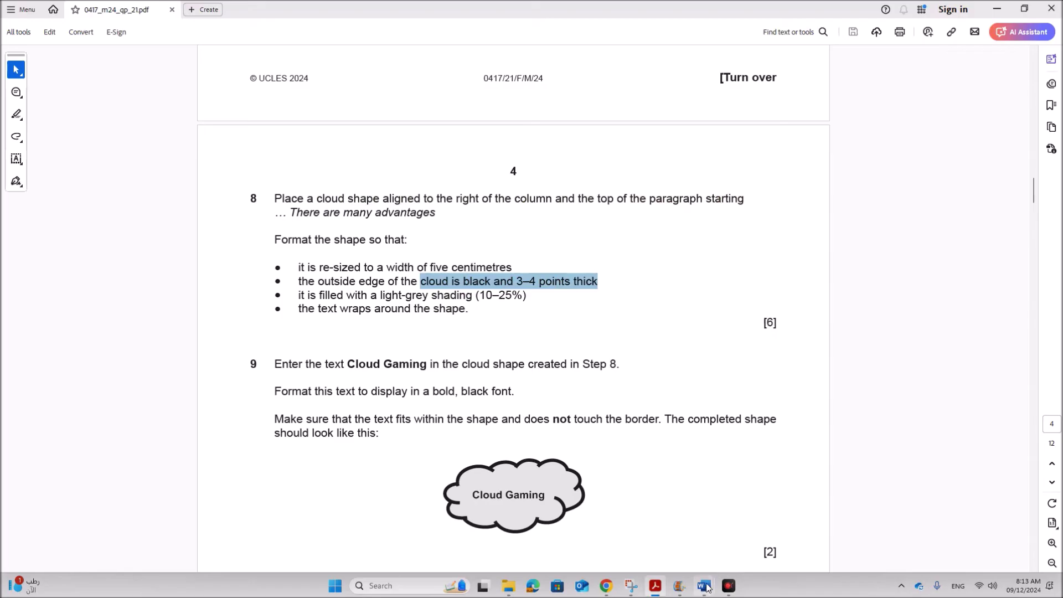
# Give the cloud shape a 3 pt outline weight.
pyautogui.moveTo(704, 585)
pyautogui.click(752, 544)
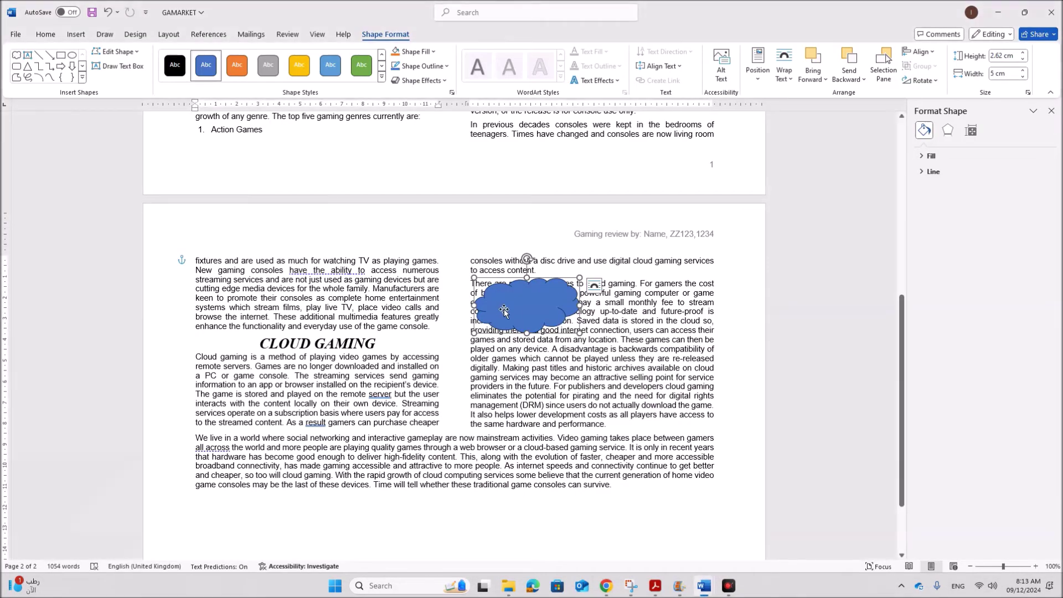
pyautogui.click(445, 67)
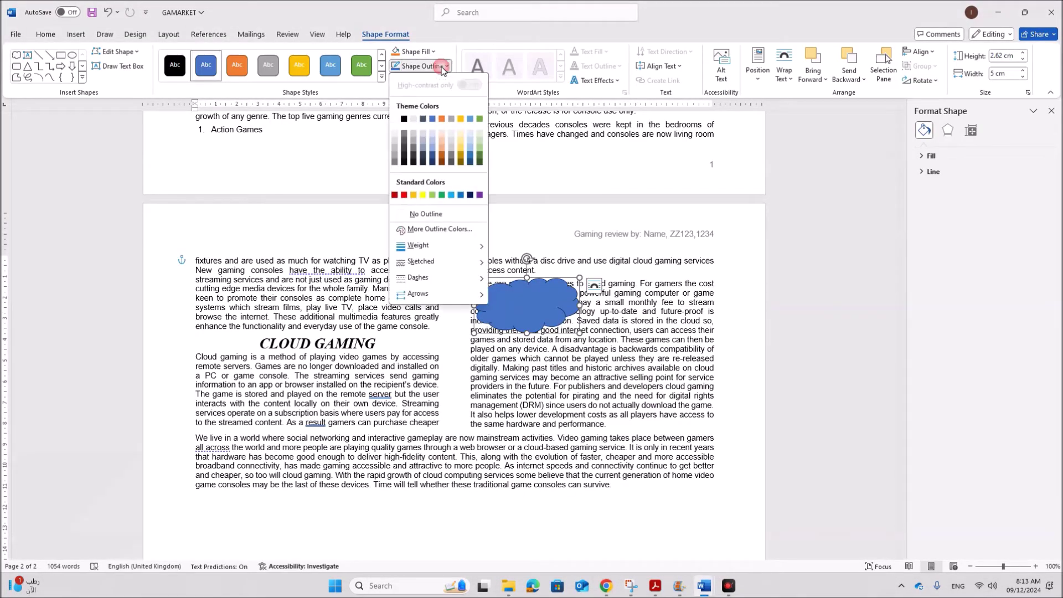
pyautogui.click(435, 78)
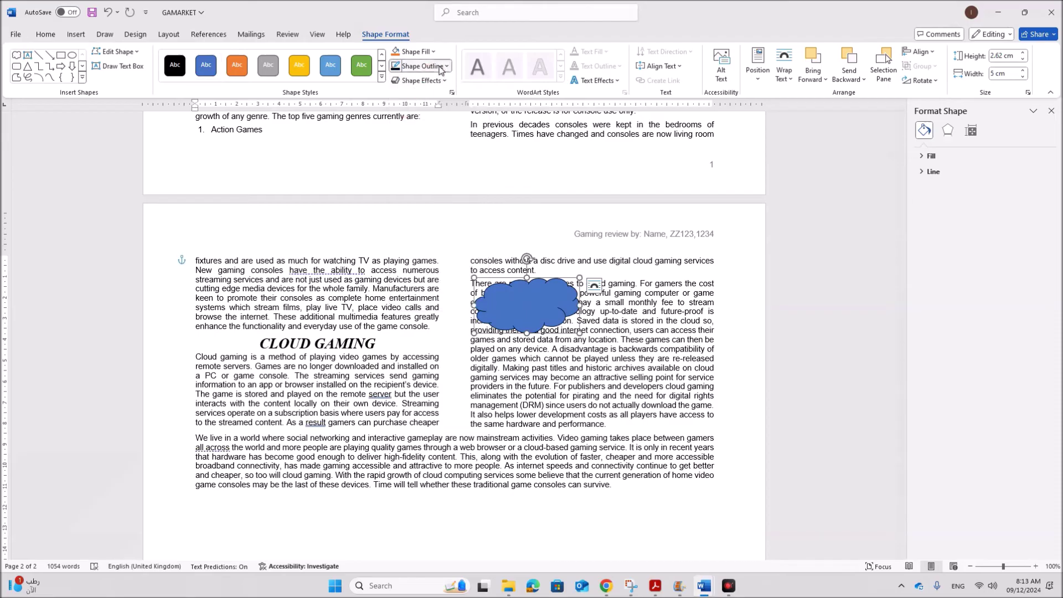
pyautogui.click(438, 66)
pyautogui.moveTo(453, 248)
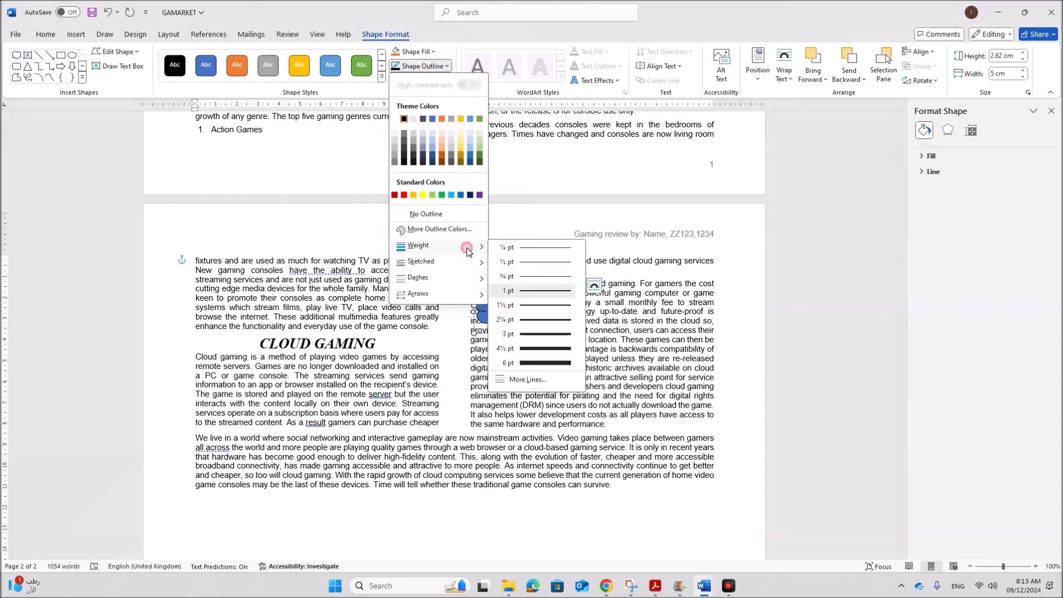
pyautogui.click(536, 335)
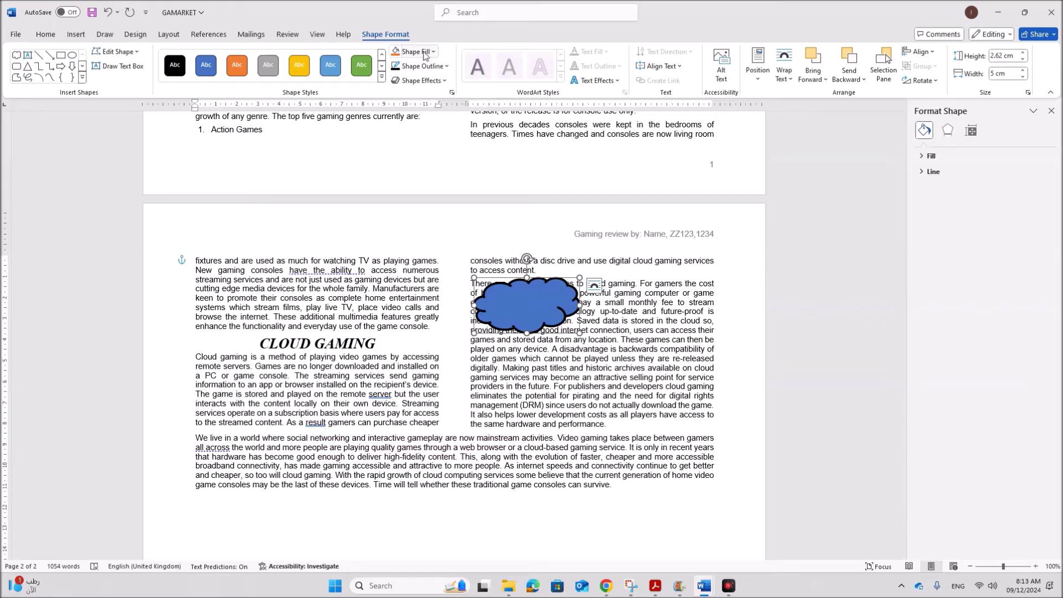
# Fill the cloud with light grey (White, Background 1, Darker 15%).
pyautogui.click(414, 52)
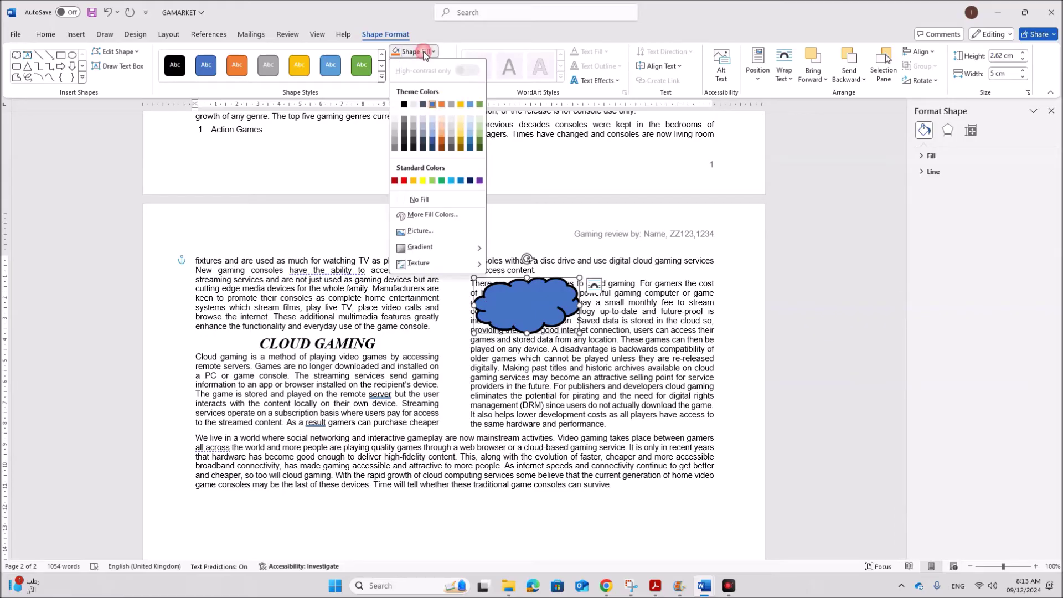
pyautogui.click(396, 129)
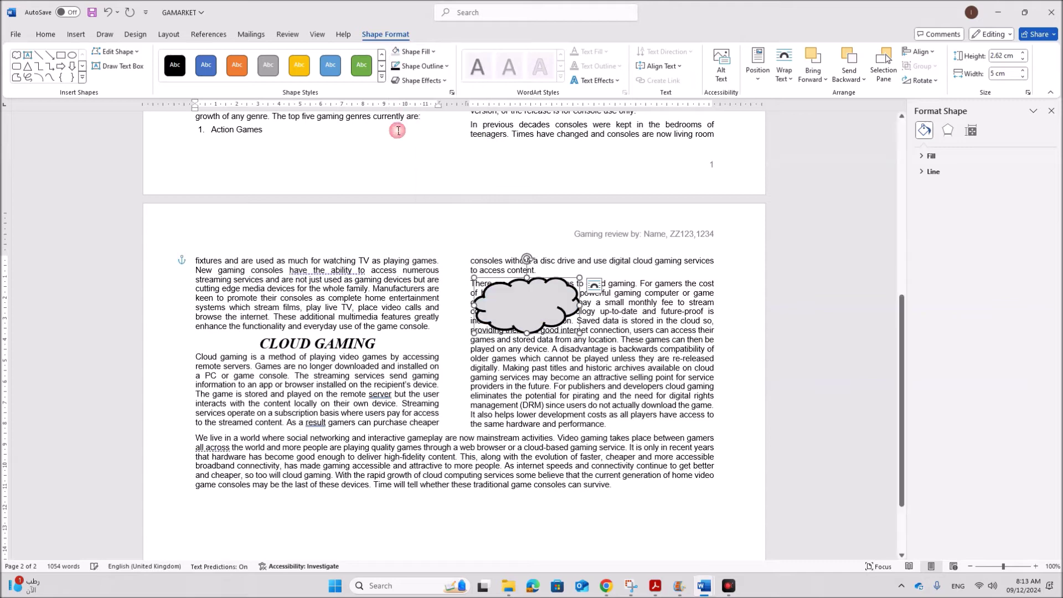
pyautogui.click(652, 594)
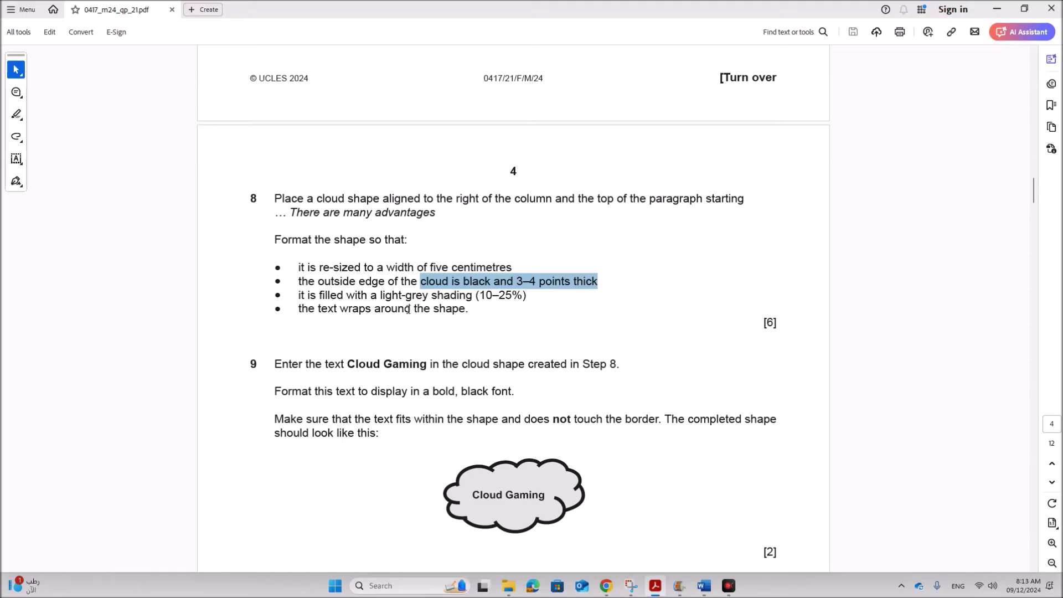
# Apply Square text wrapping to the cloud and drag it to the column's top right.
pyautogui.moveTo(701, 584)
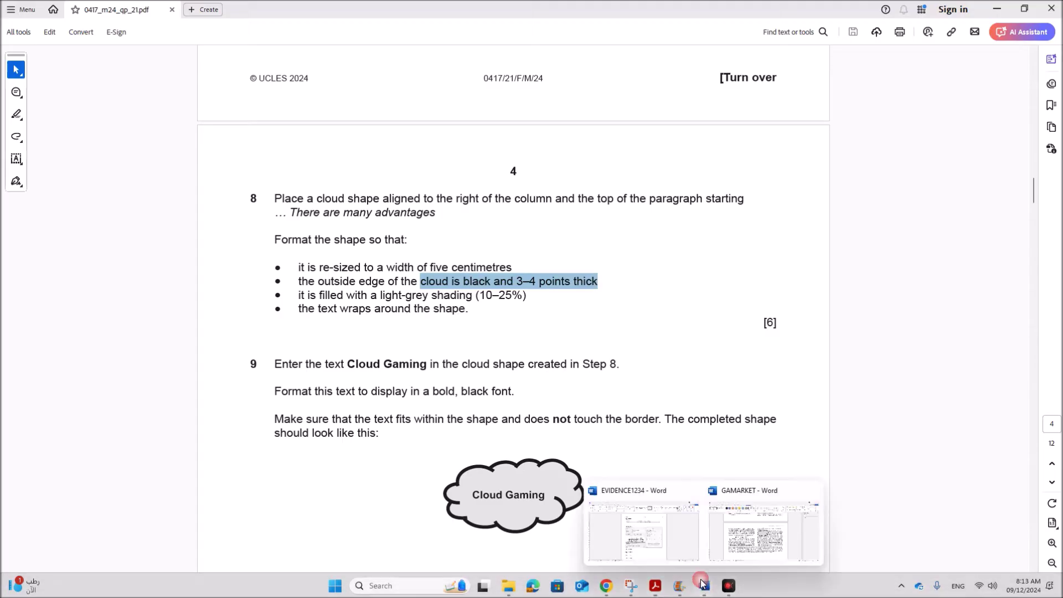
pyautogui.click(728, 542)
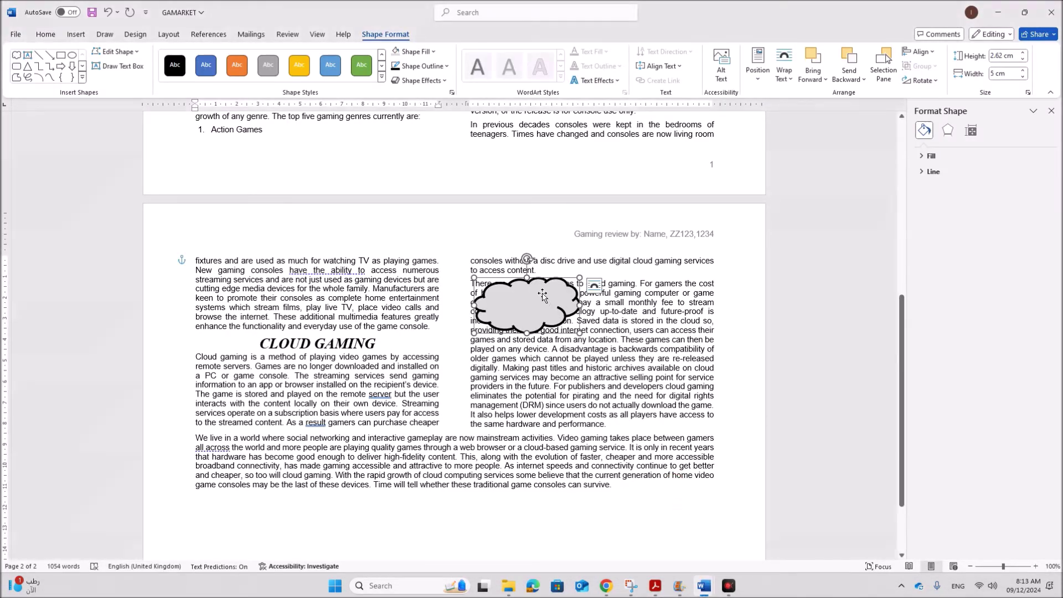
pyautogui.click(784, 69)
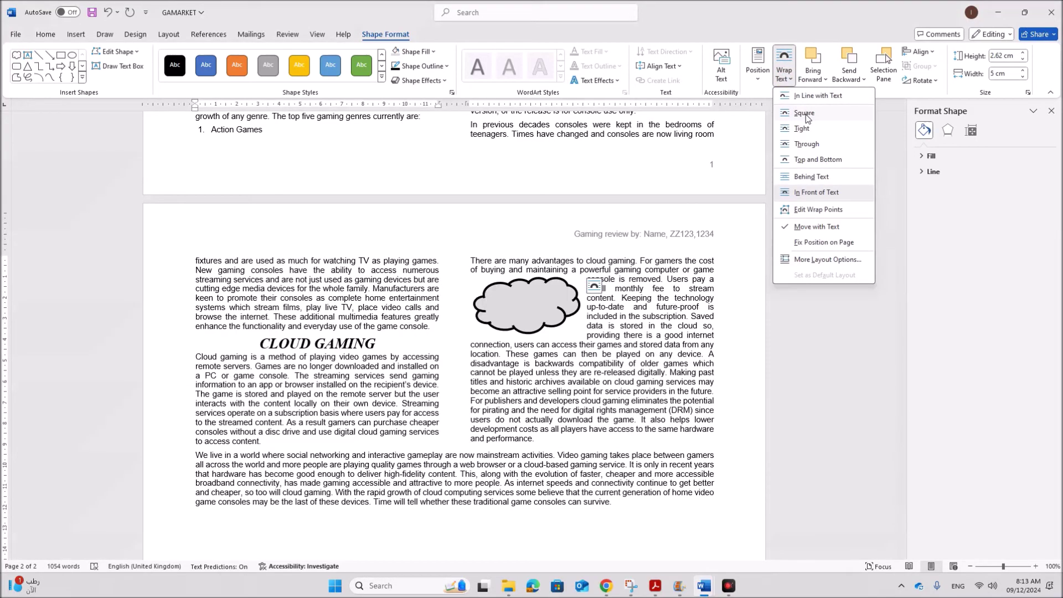
pyautogui.click(806, 115)
pyautogui.moveTo(538, 306); pyautogui.dragTo(672, 281)
pyautogui.click(655, 586)
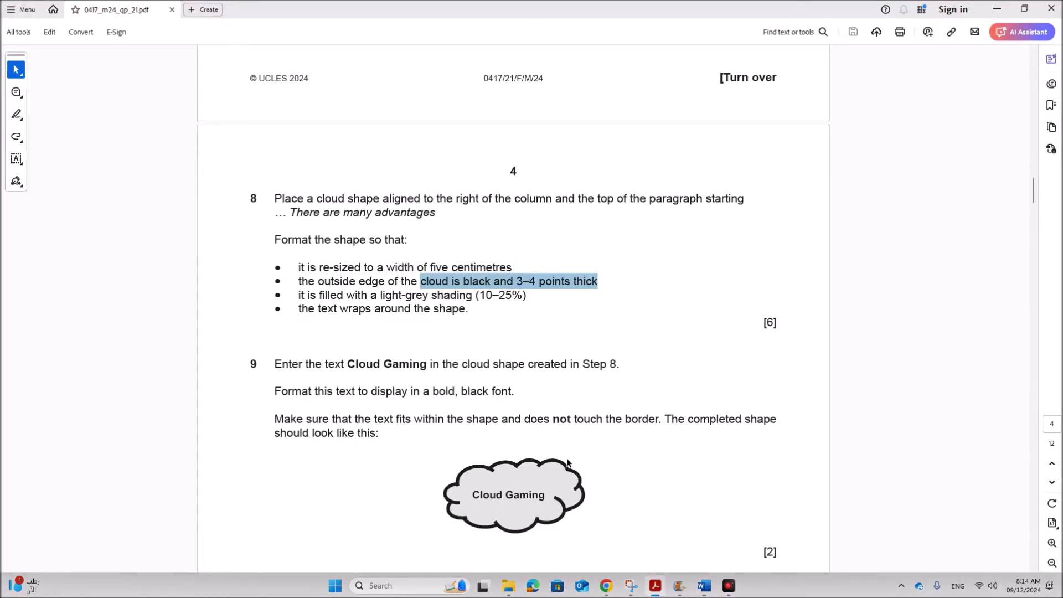
pyautogui.scroll(-1, 516, 433)
pyautogui.click(462, 338)
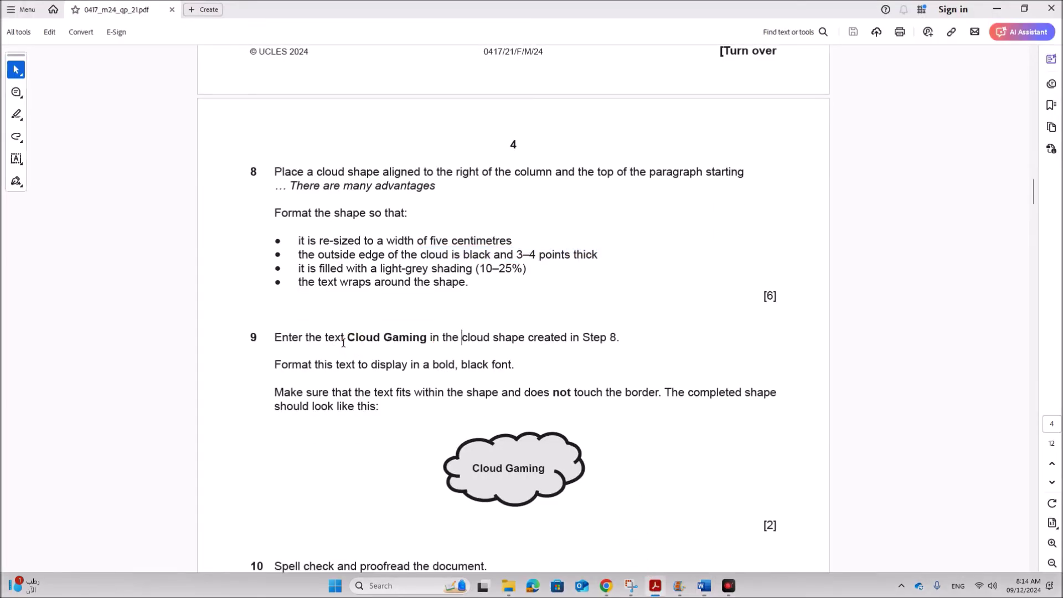
pyautogui.moveTo(347, 337); pyautogui.dragTo(413, 337)
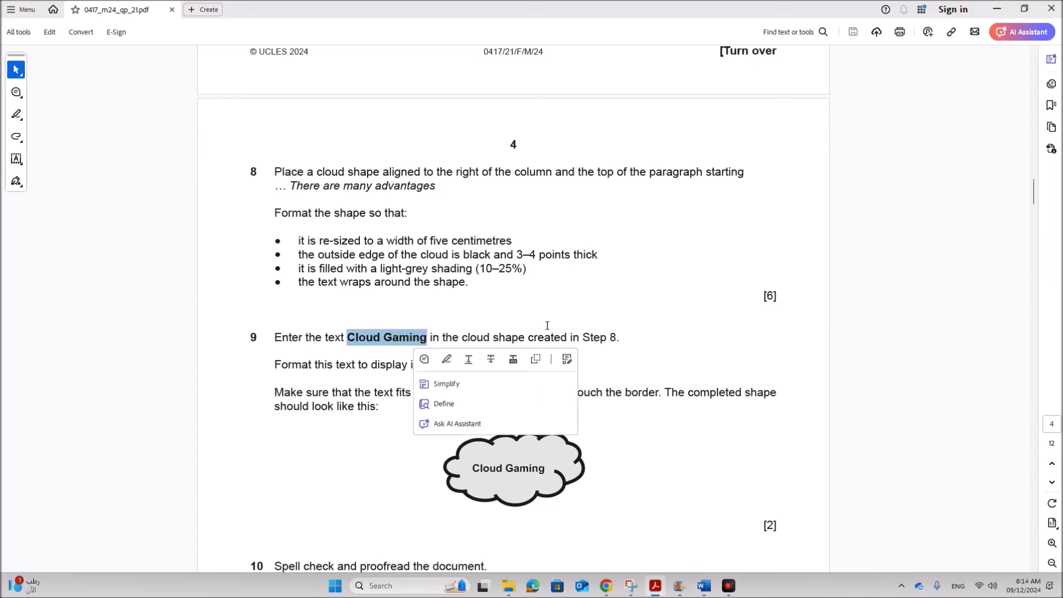
pyautogui.click(625, 341)
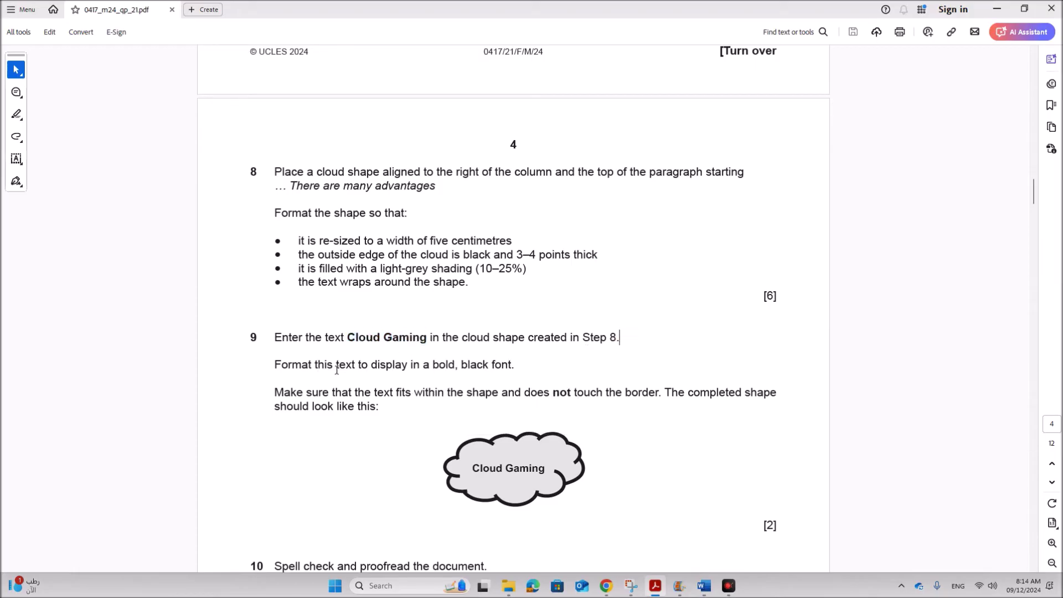
pyautogui.moveTo(336, 366); pyautogui.dragTo(515, 365)
pyautogui.scroll(-1, 433, 391)
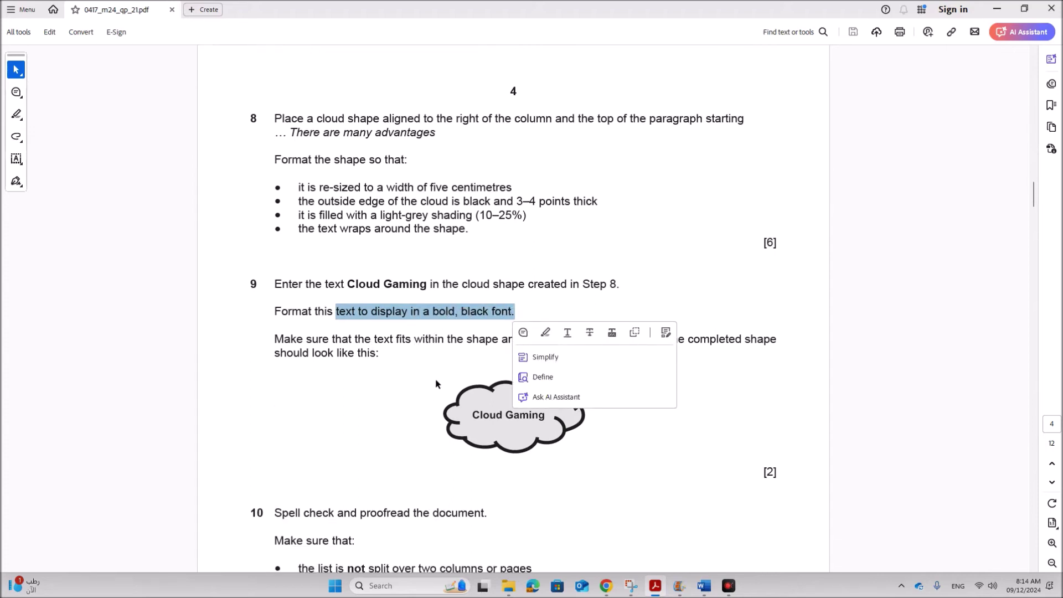
pyautogui.click(442, 349)
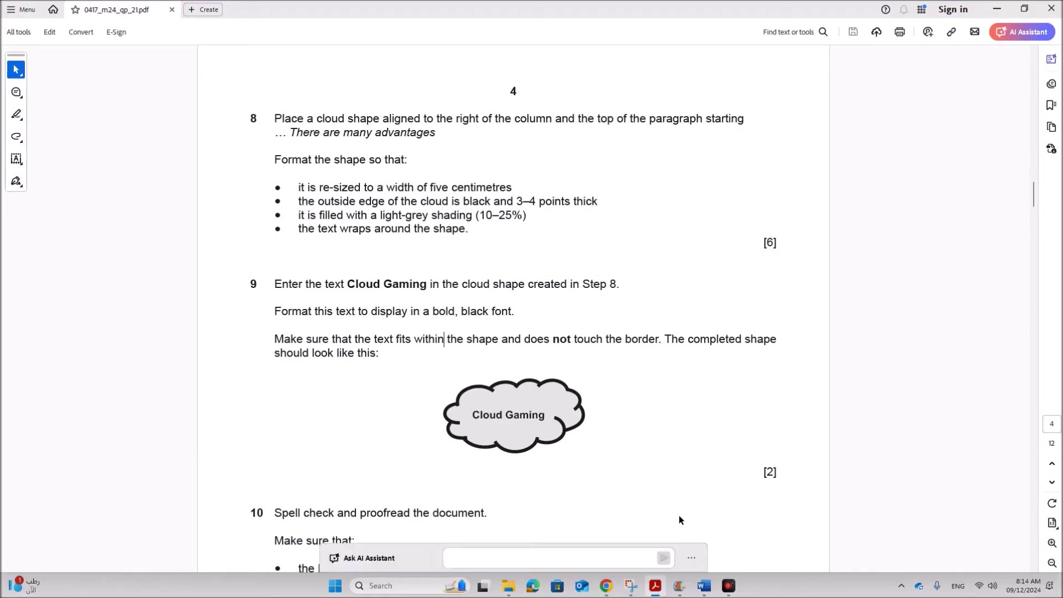
# Make the Cloud Gaming text inside the cloud black and bold.
pyautogui.moveTo(705, 586)
pyautogui.click(735, 542)
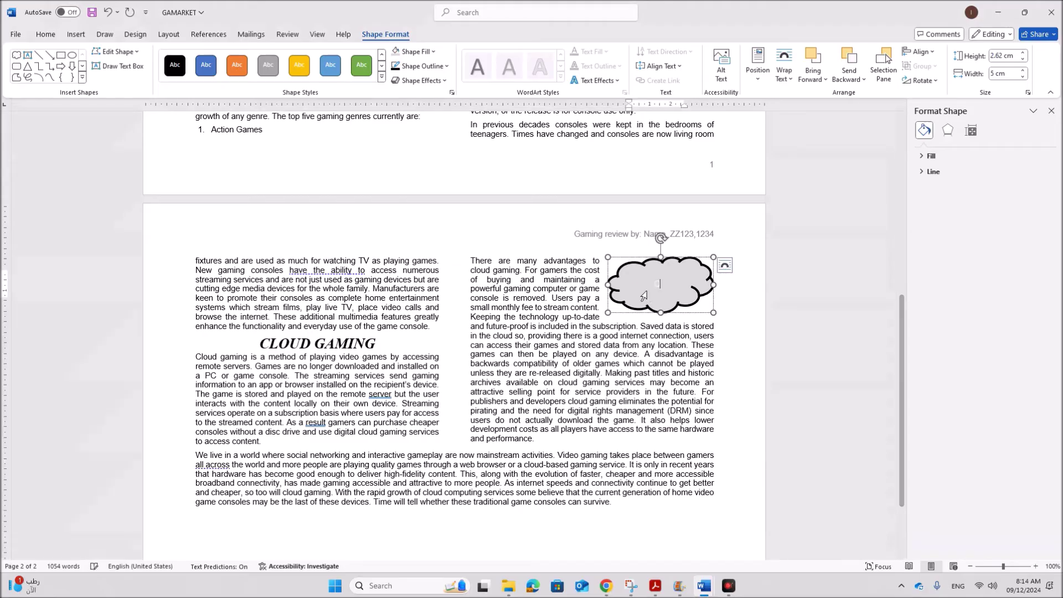
pyautogui.write('Cloud')
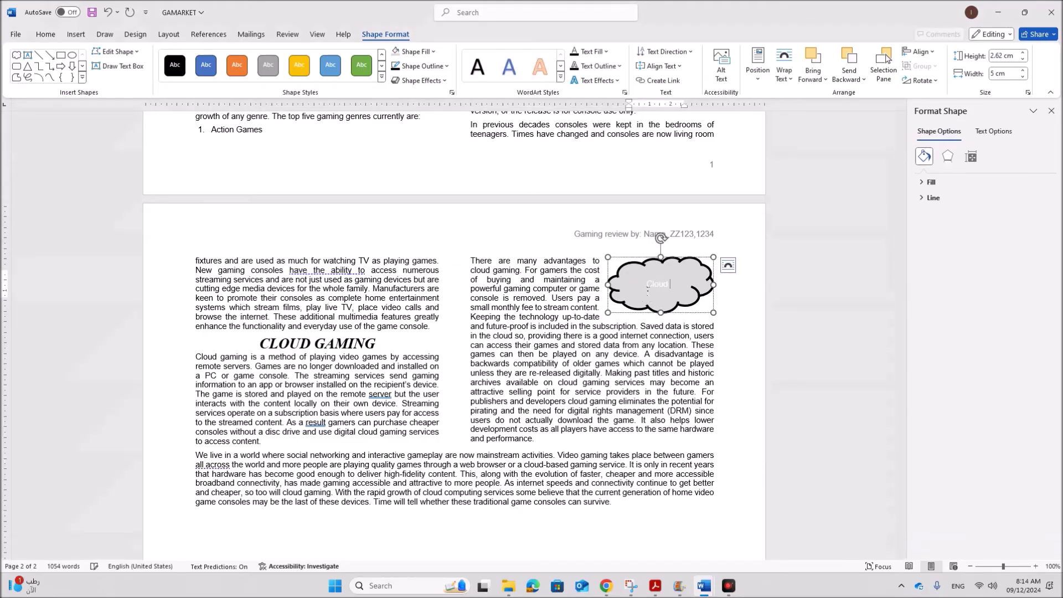
pyautogui.write(' Gaming')
pyautogui.moveTo(633, 281); pyautogui.dragTo(688, 285)
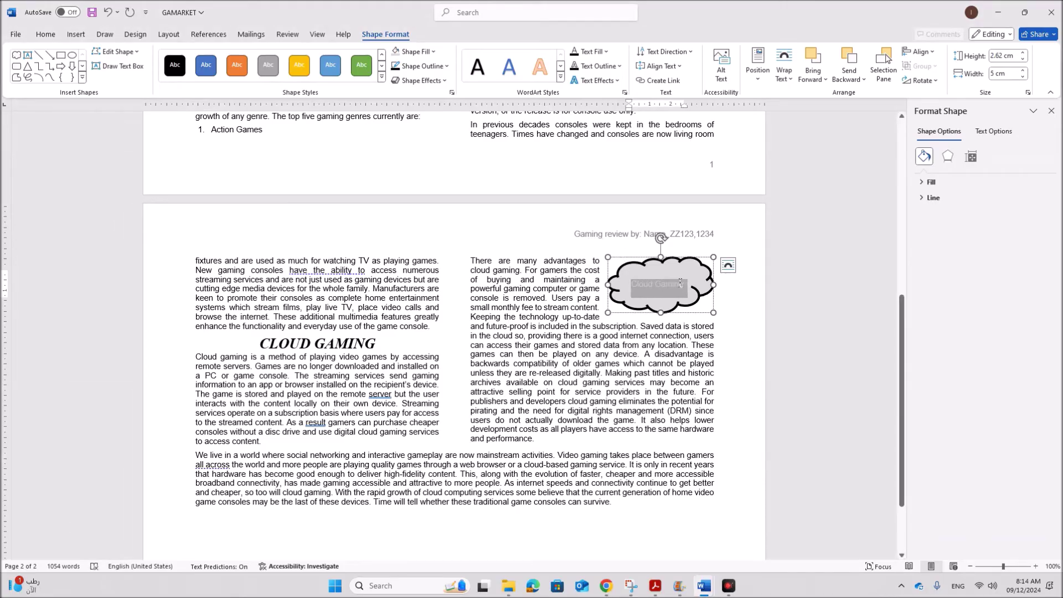
pyautogui.click(45, 34)
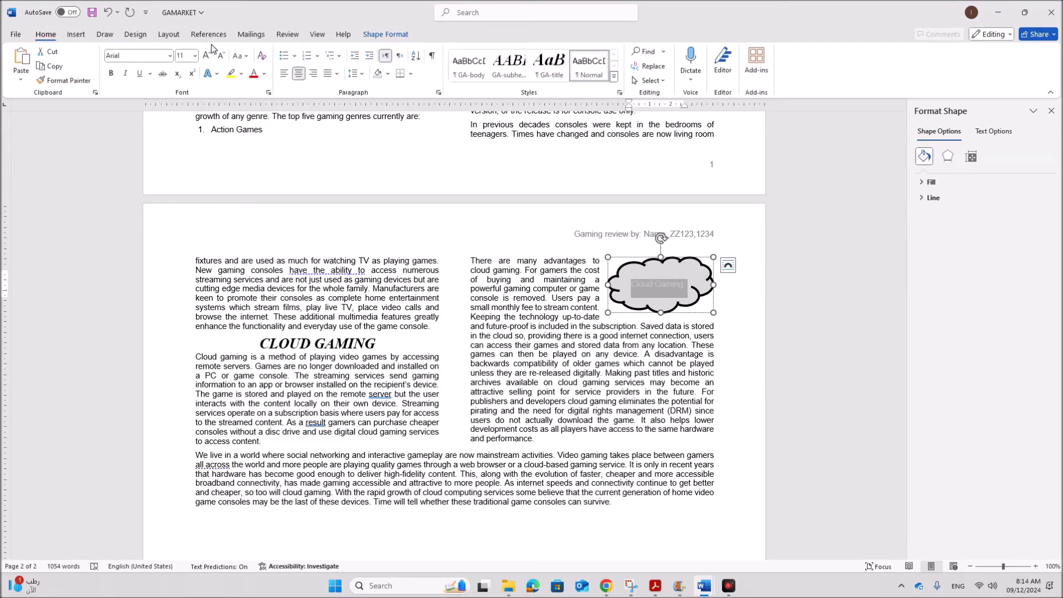
pyautogui.click(264, 74)
pyautogui.click(261, 114)
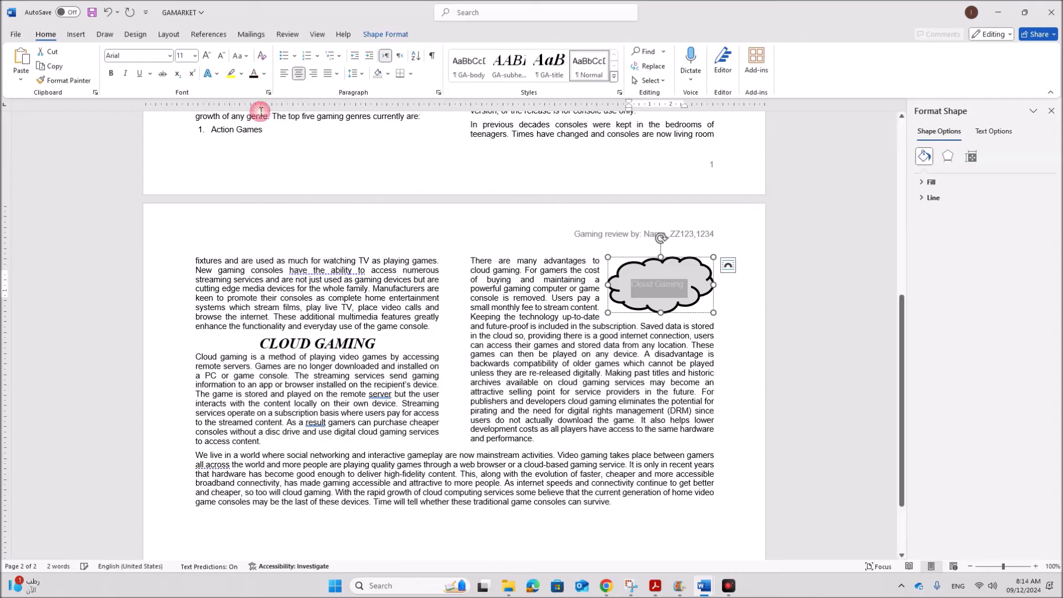
pyautogui.click(110, 73)
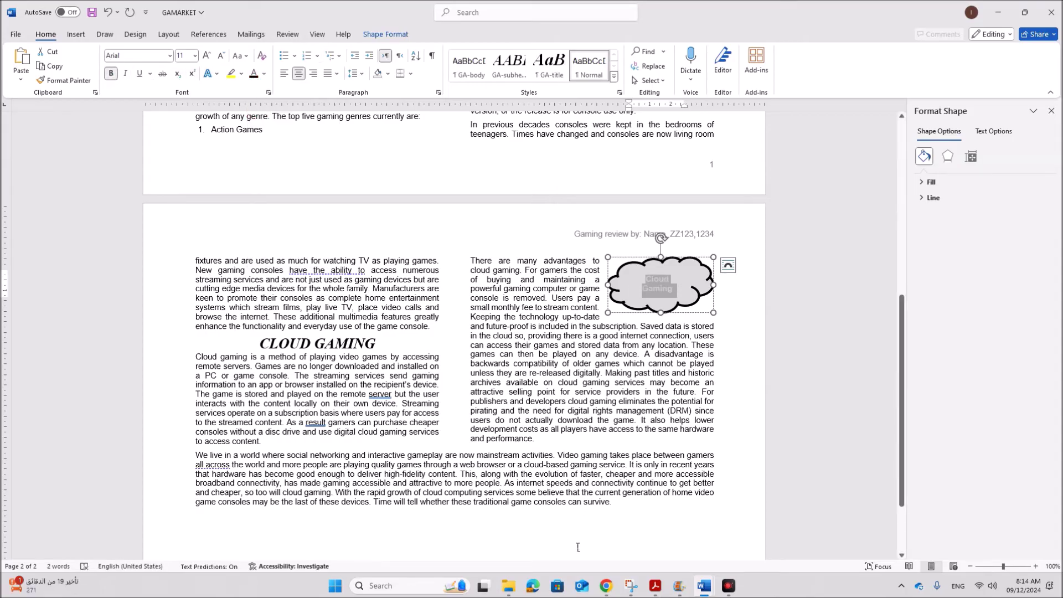
# After checking the exam PDF, reselect the Cloud Gaming text and reapply black font colour.
pyautogui.click(655, 586)
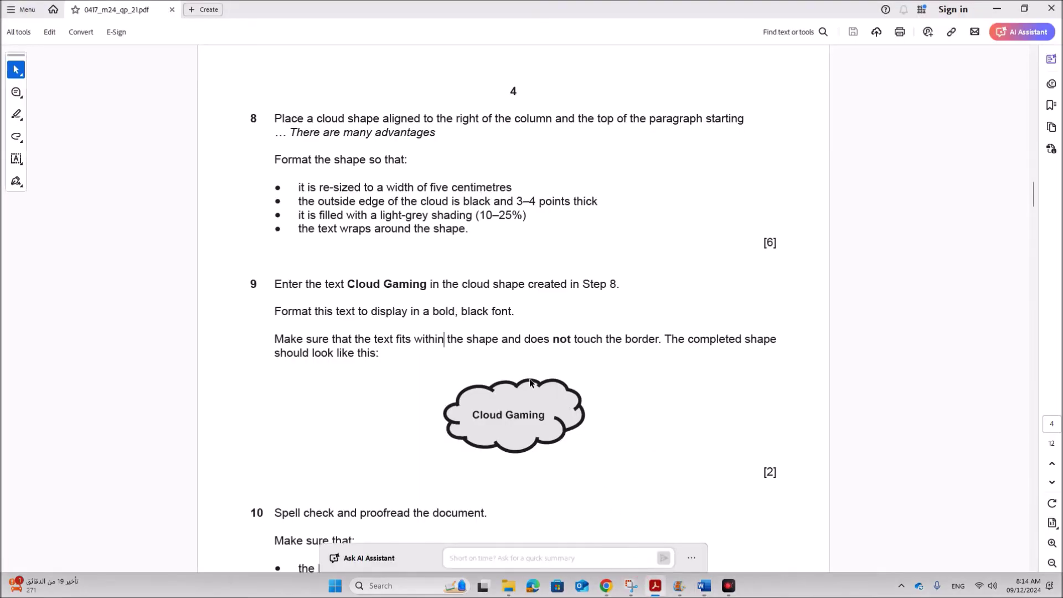
pyautogui.click(707, 584)
pyautogui.click(736, 548)
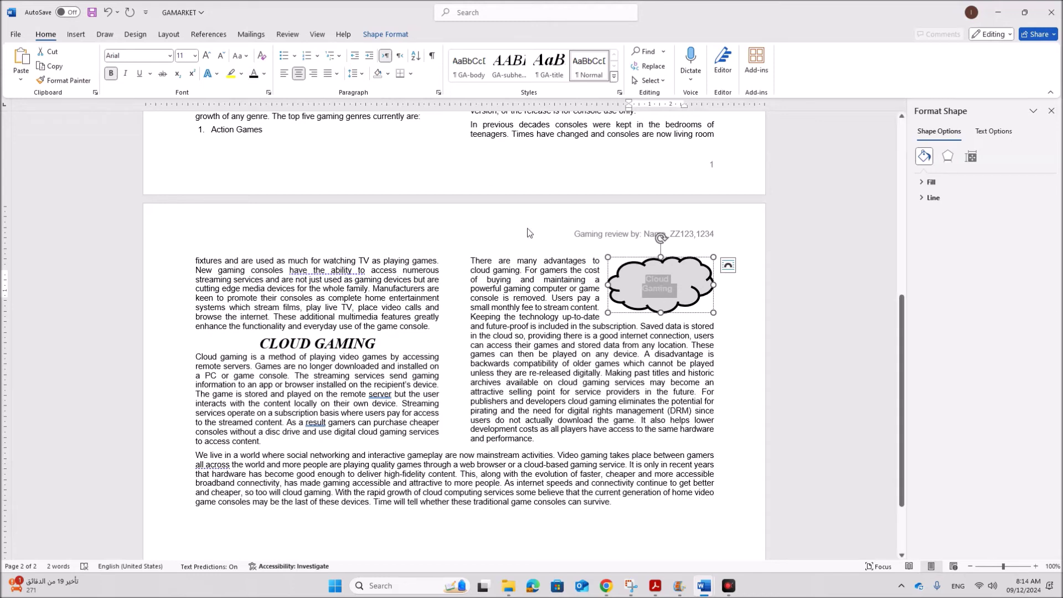
pyautogui.click(658, 289)
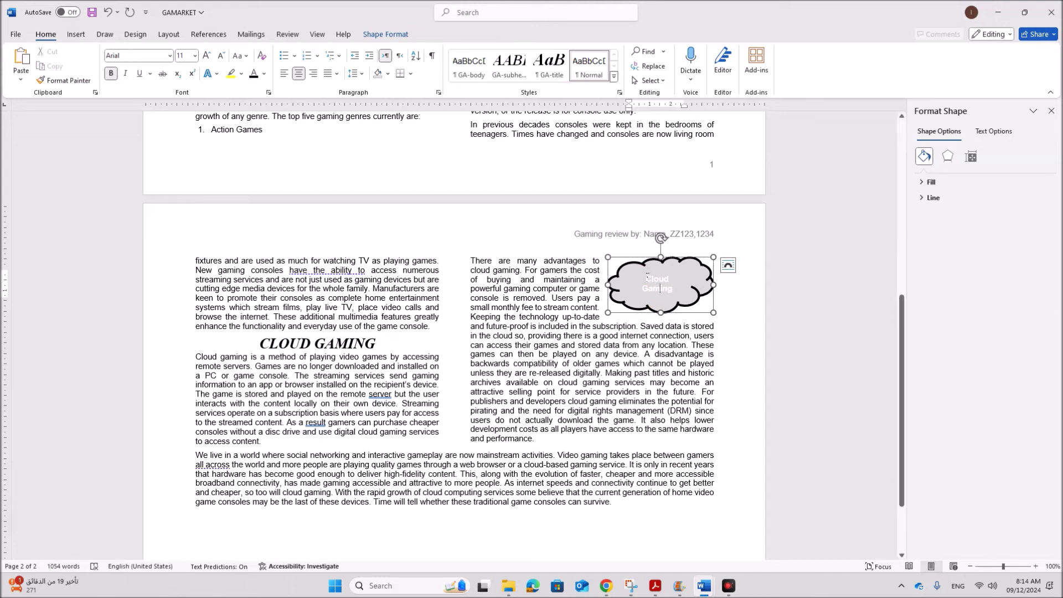
pyautogui.moveTo(646, 275); pyautogui.dragTo(677, 294)
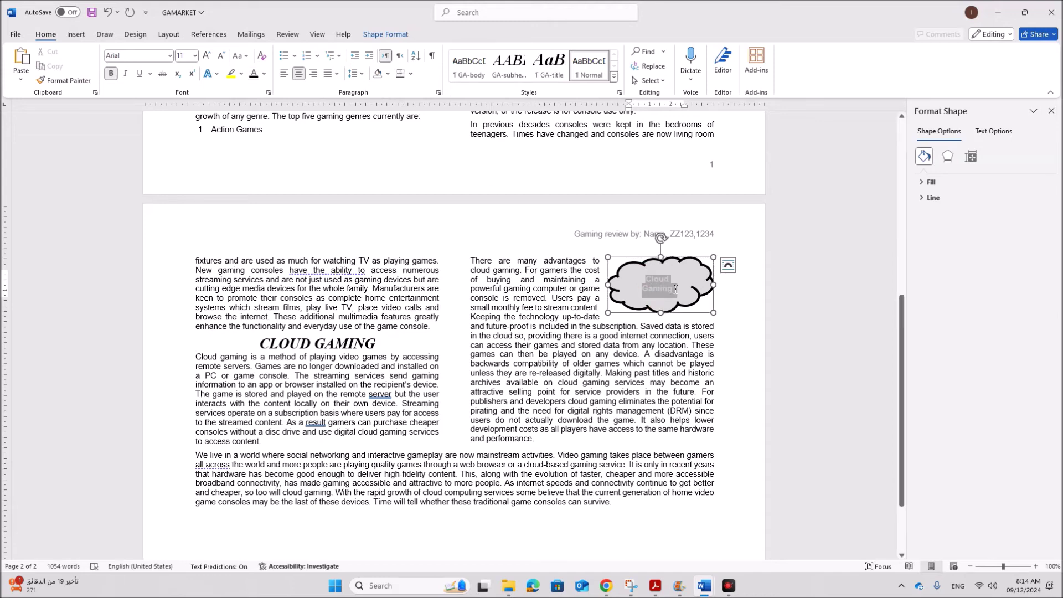
pyautogui.click(265, 74)
pyautogui.click(267, 147)
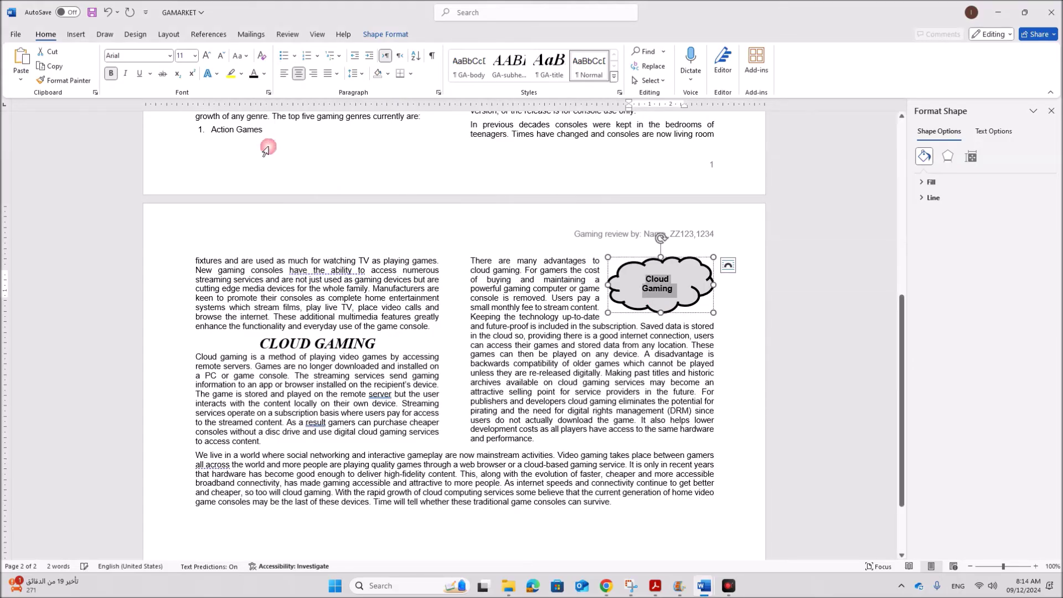
# Set the Cloud Gaming text to 10 pt so it fits on one line.
pyautogui.click(657, 283)
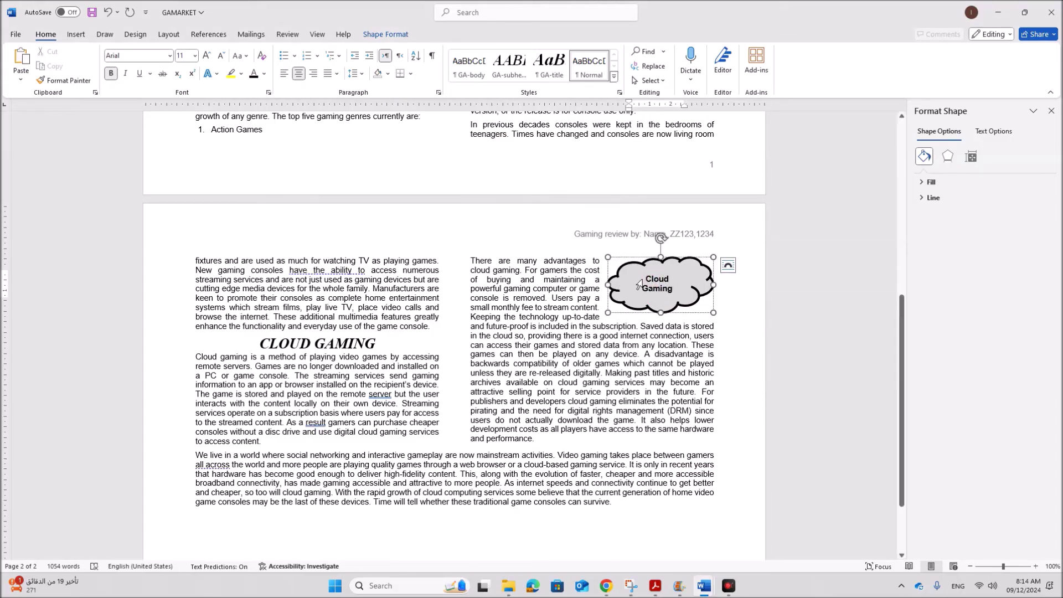
pyautogui.moveTo(640, 284); pyautogui.dragTo(645, 294)
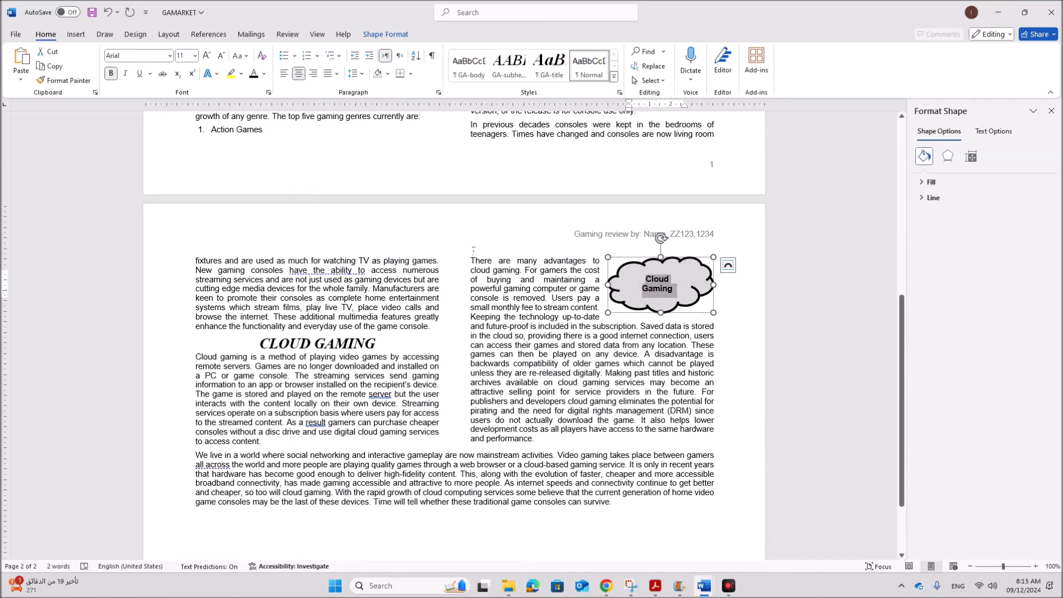
pyautogui.click(194, 55)
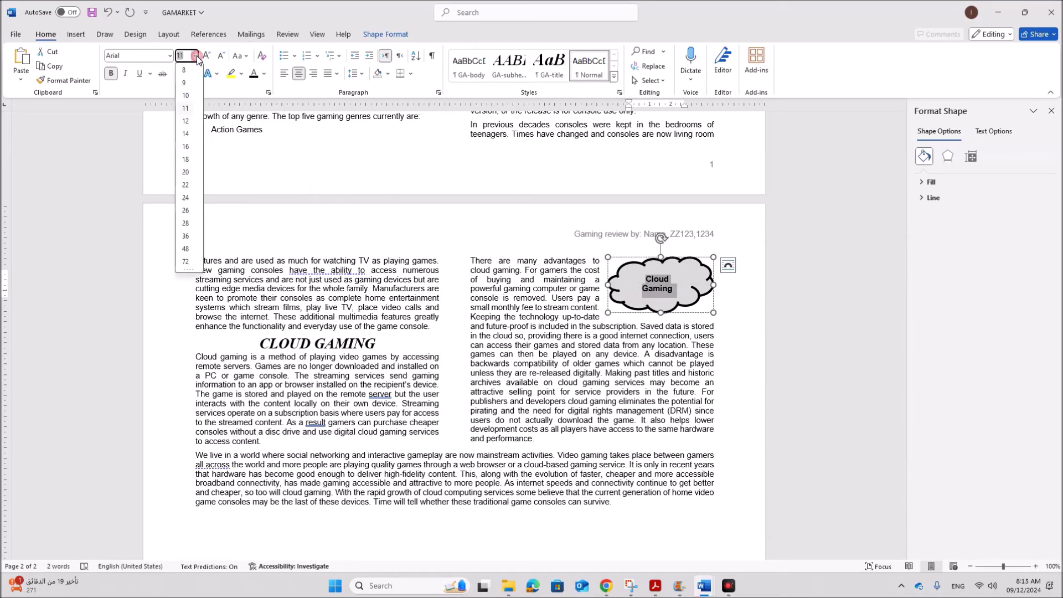
pyautogui.click(187, 97)
pyautogui.click(653, 292)
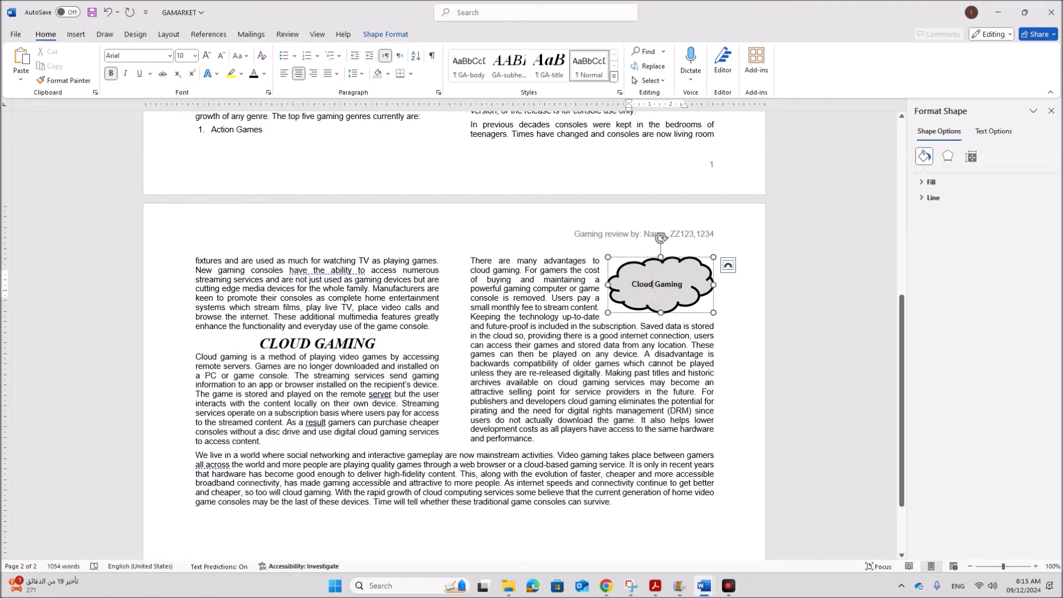
pyautogui.click(655, 586)
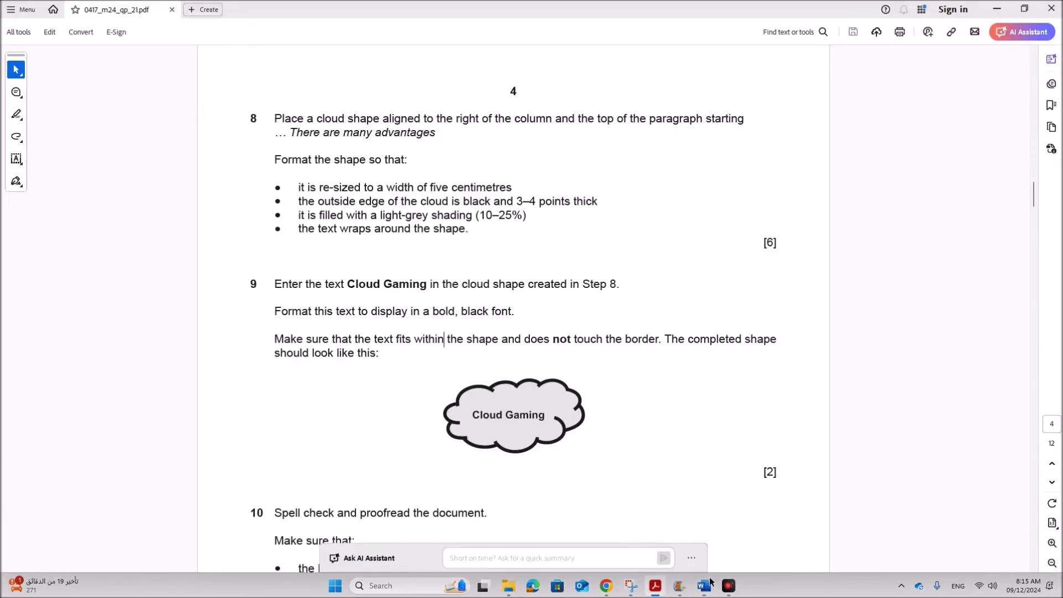
pyautogui.moveTo(706, 584)
pyautogui.click(767, 548)
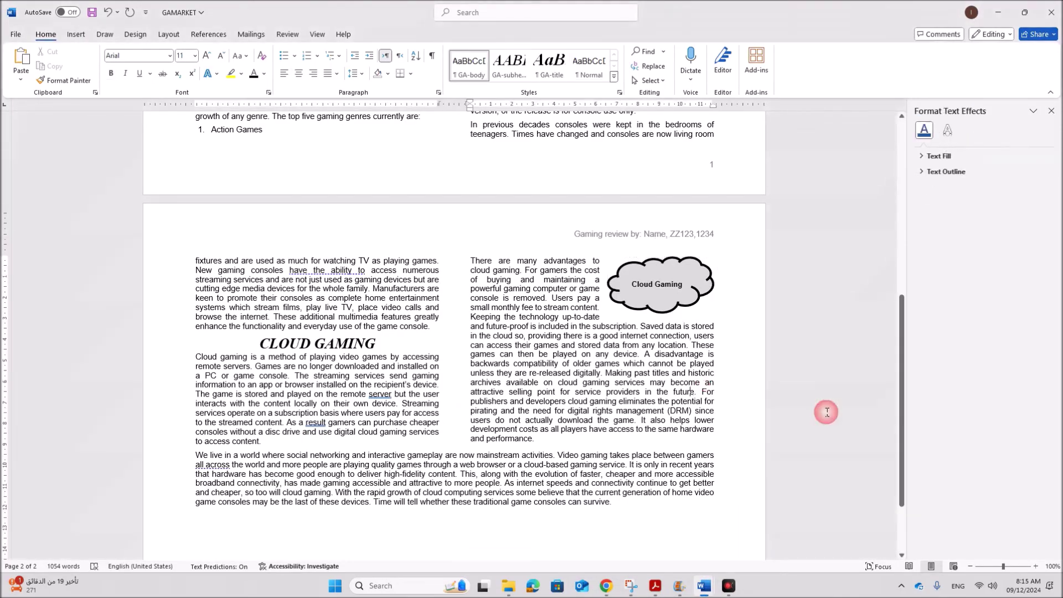
pyautogui.click(827, 412)
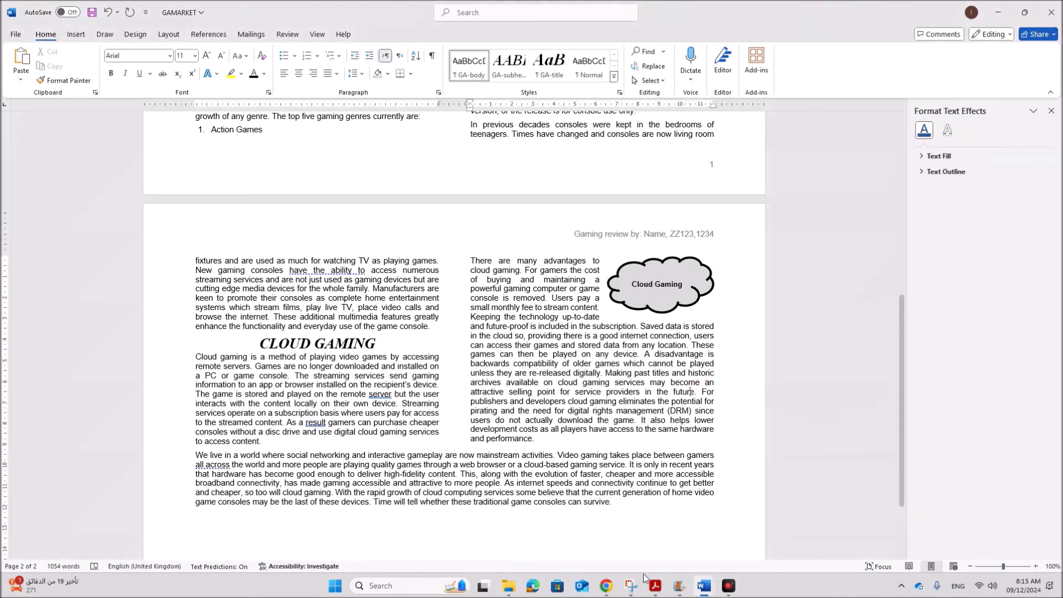
pyautogui.click(655, 585)
pyautogui.scroll(-3, 457, 432)
# Mark question 10's spell-check instruction, then go to the GAMARKET title on page 1.
pyautogui.scroll(-3, 457, 432)
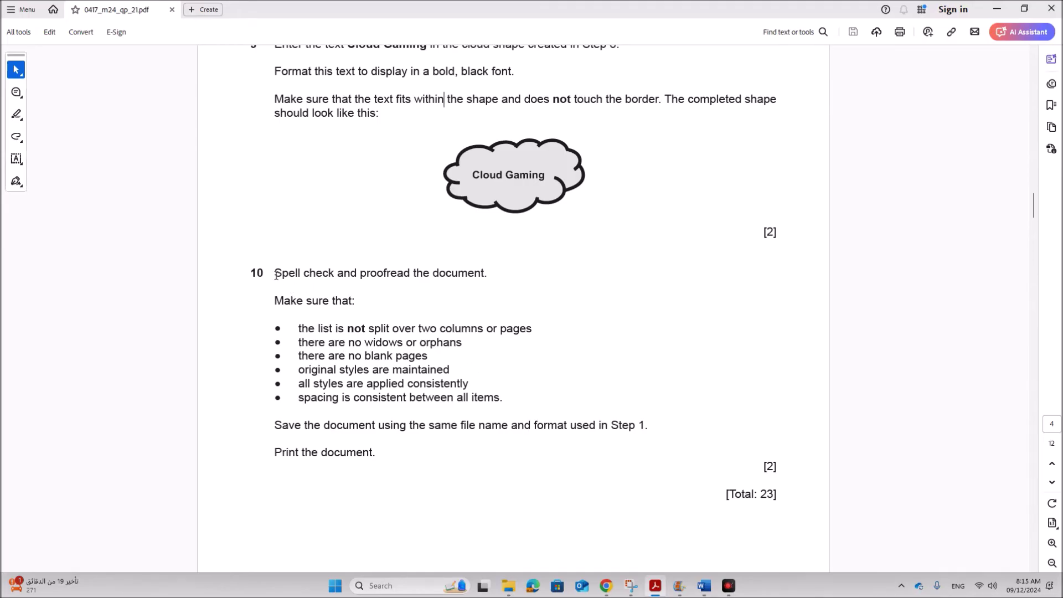
pyautogui.moveTo(275, 275); pyautogui.dragTo(486, 277)
pyautogui.moveTo(711, 593)
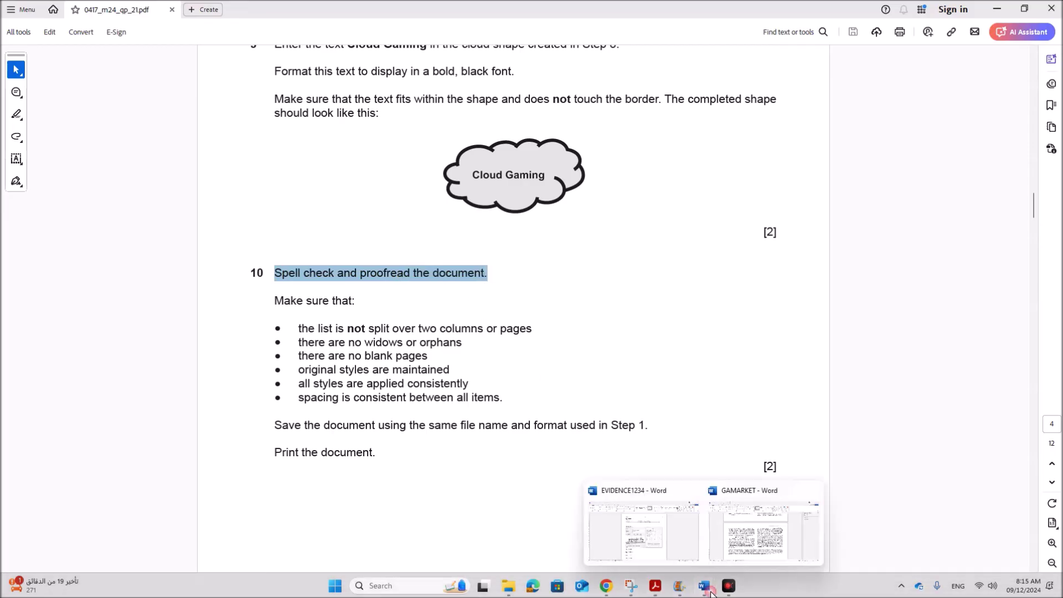
pyautogui.click(746, 547)
pyautogui.scroll(10, 593, 380)
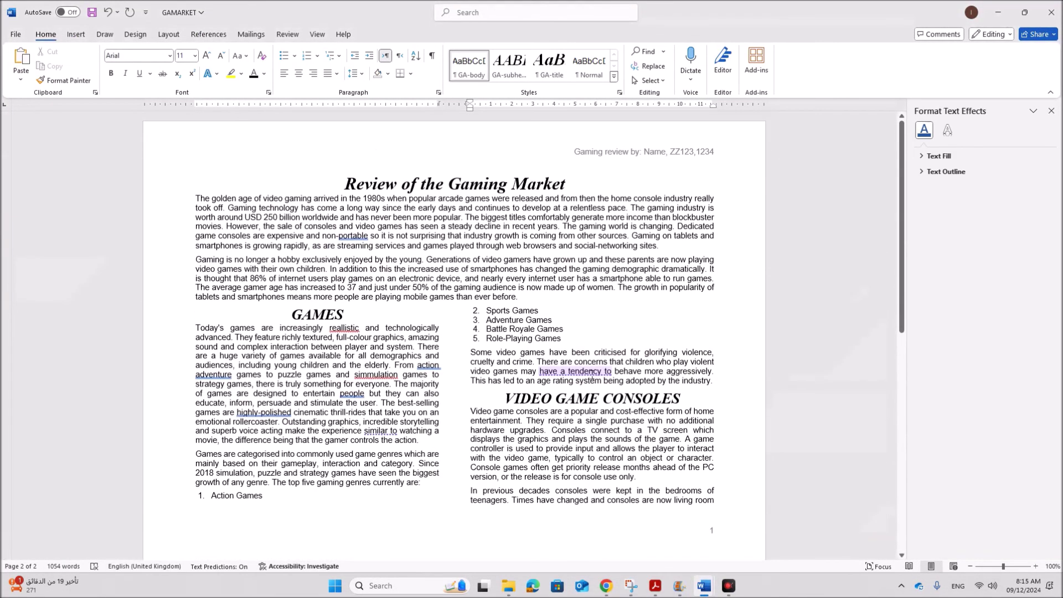
pyautogui.click(345, 184)
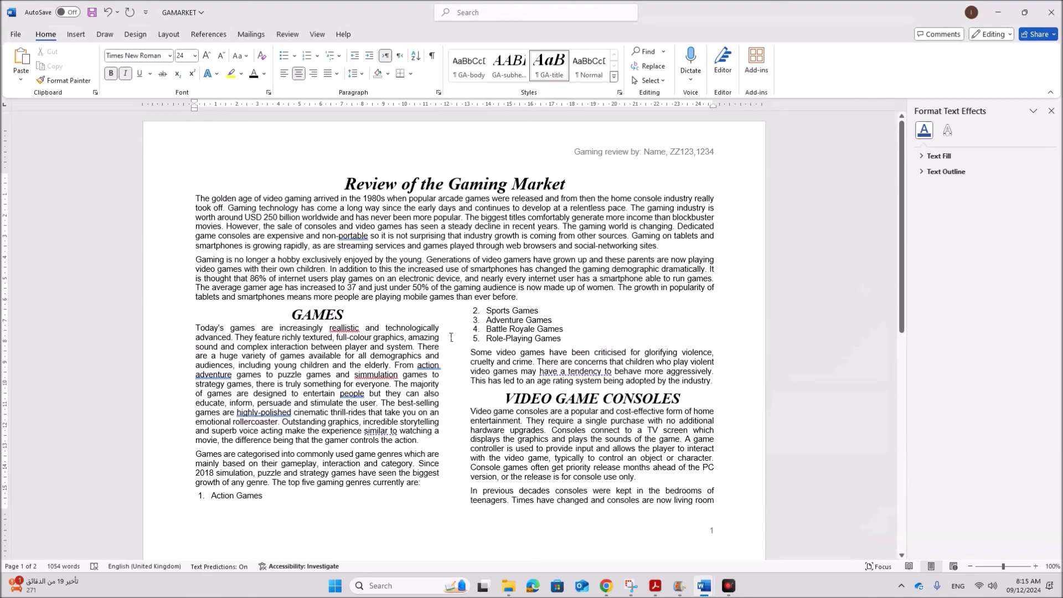
# Run a spelling-only check, correcting 'reallistic' to 'realistic' and 'simmulation' to 'simulation'.
pyautogui.click(288, 35)
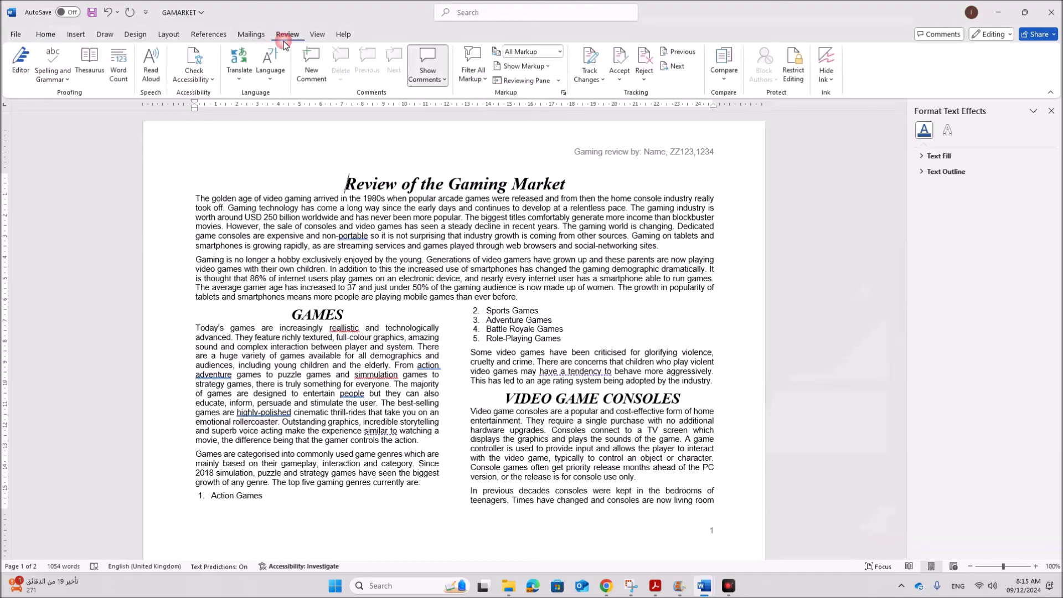
pyautogui.click(53, 73)
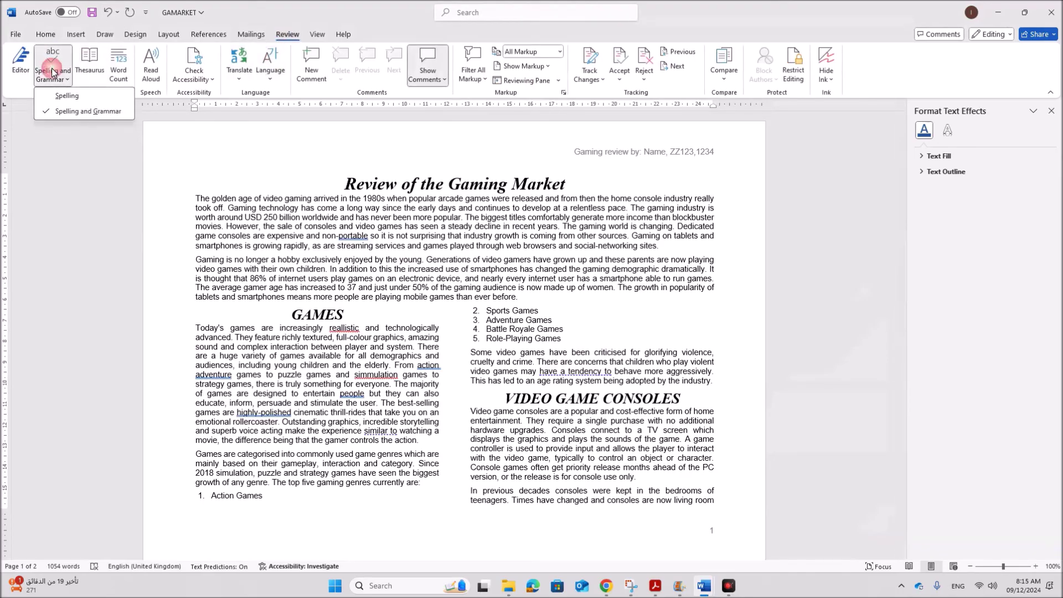
pyautogui.click(61, 102)
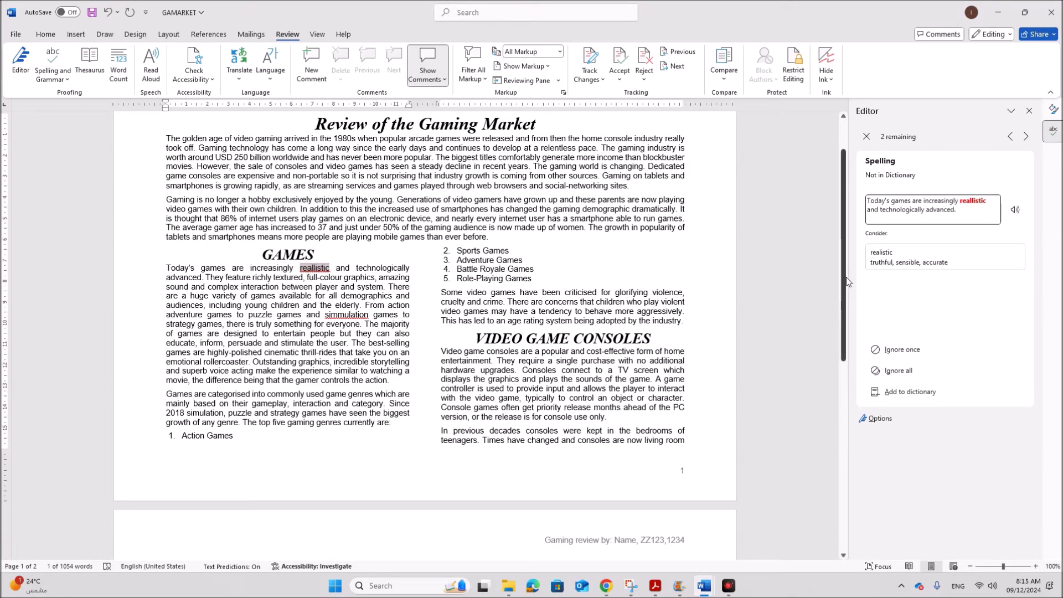
pyautogui.click(889, 260)
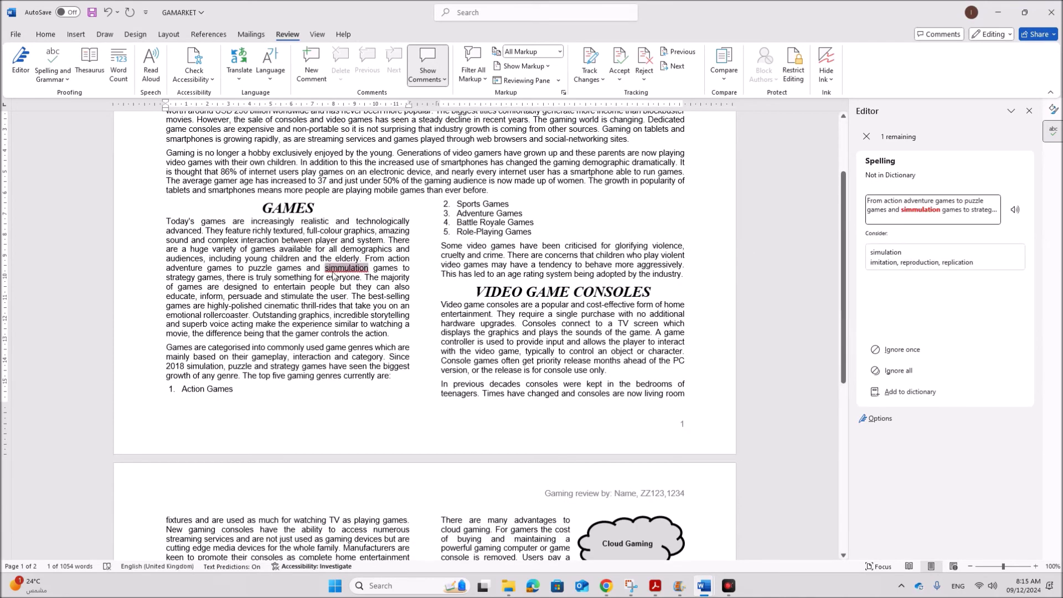
pyautogui.click(916, 265)
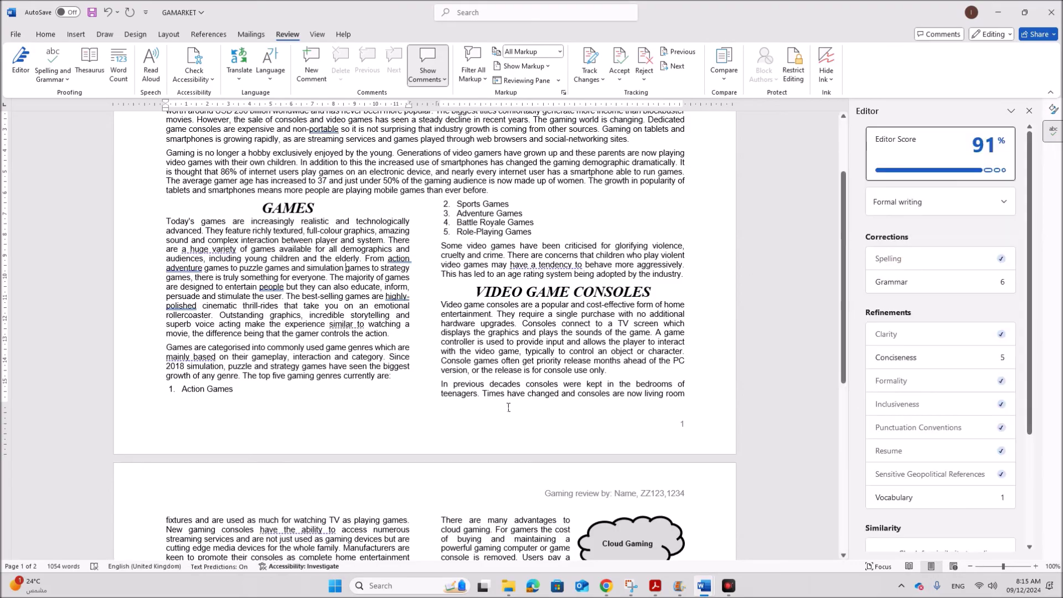
pyautogui.scroll(-10, 545, 370)
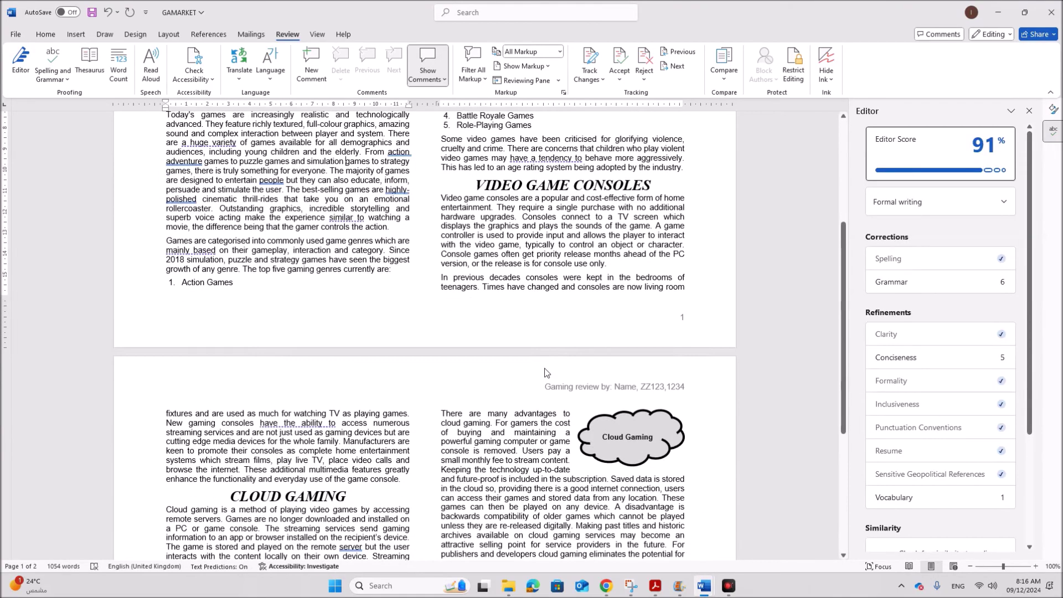
pyautogui.scroll(8, 546, 366)
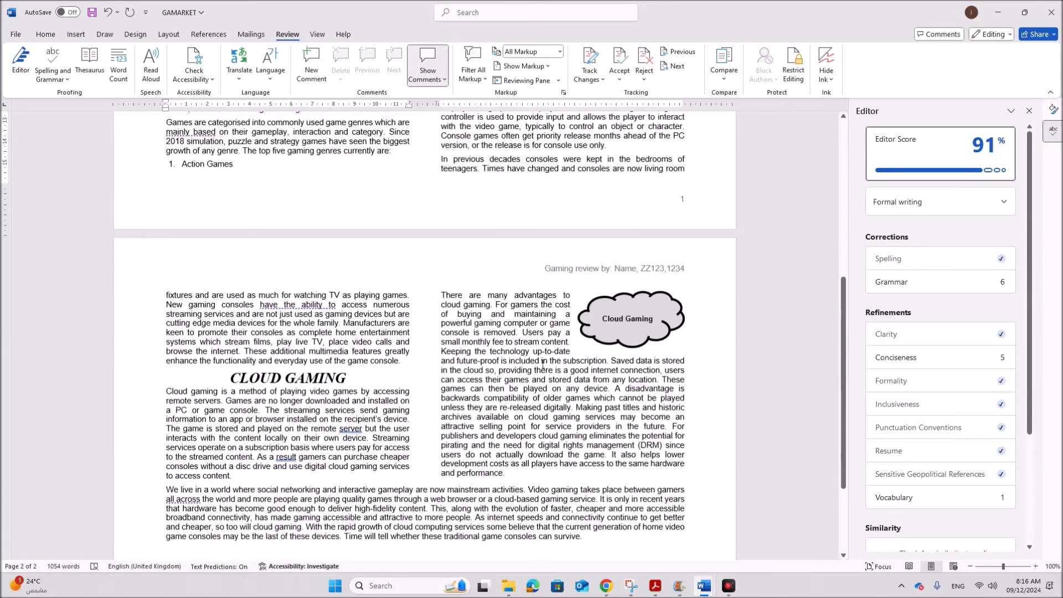
pyautogui.click(1029, 111)
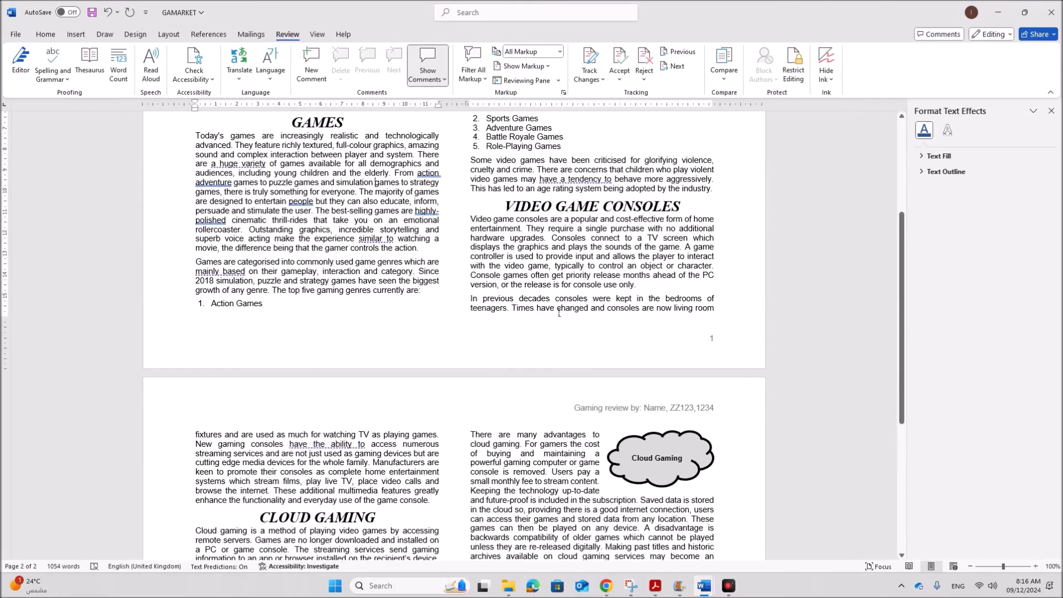
pyautogui.click(656, 585)
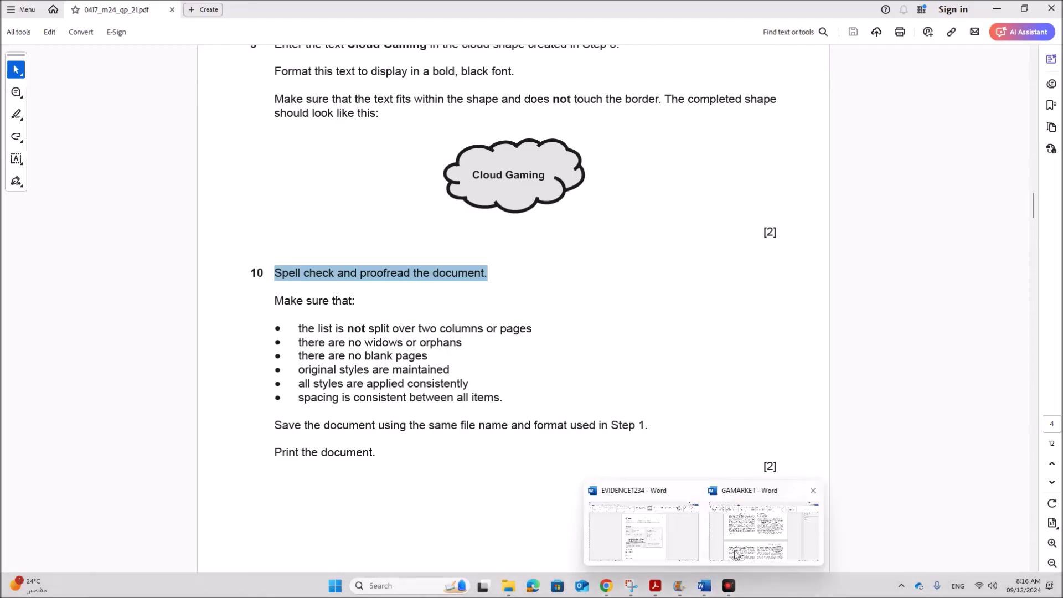
# Insert a break before '1. Action Games' so the whole genre list starts the right column.
pyautogui.click(730, 554)
pyautogui.scroll(3, 276, 434)
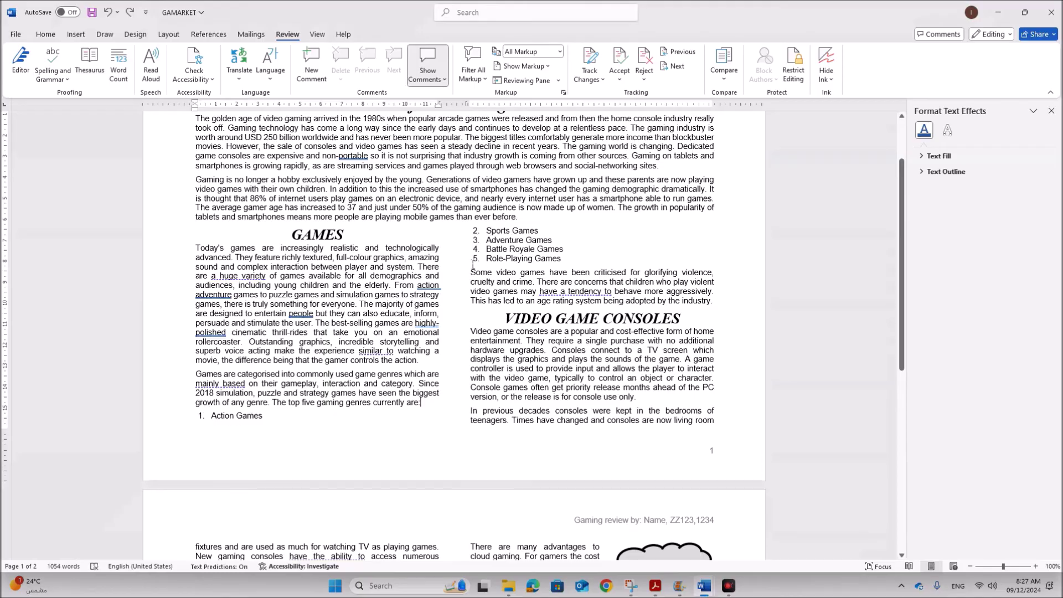
pyautogui.press('Return')
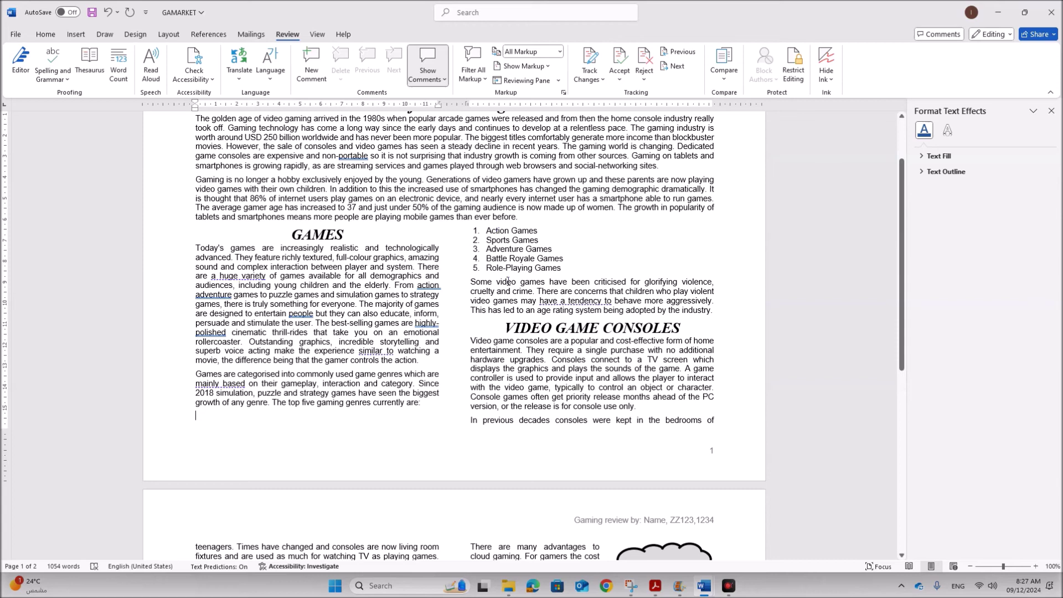
pyautogui.click(599, 504)
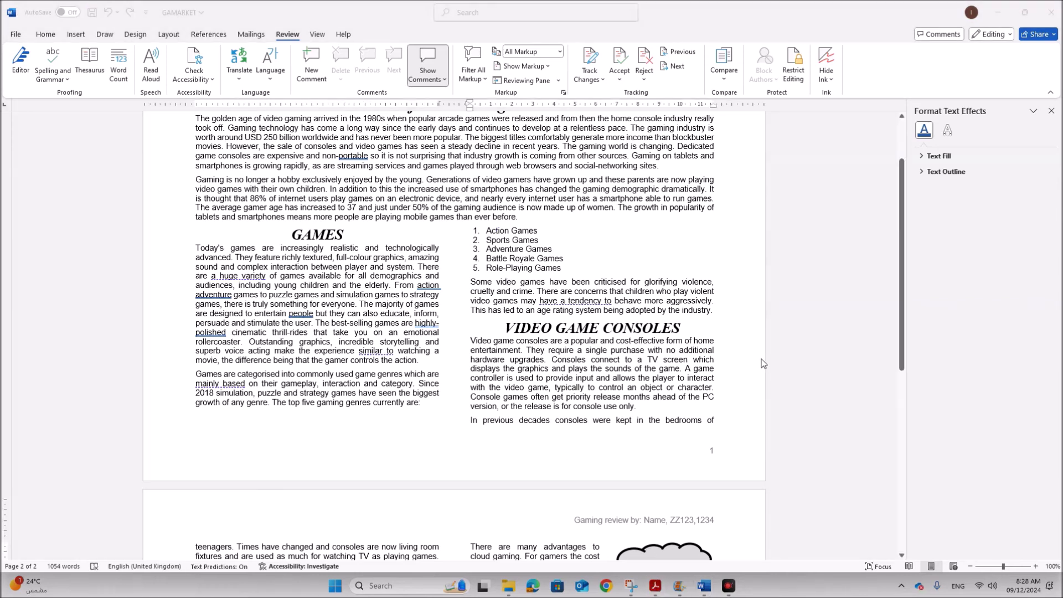
# Highlight the exam's no widows or orphans requirement and find the stranded line ending page 1's right column.
pyautogui.click(655, 585)
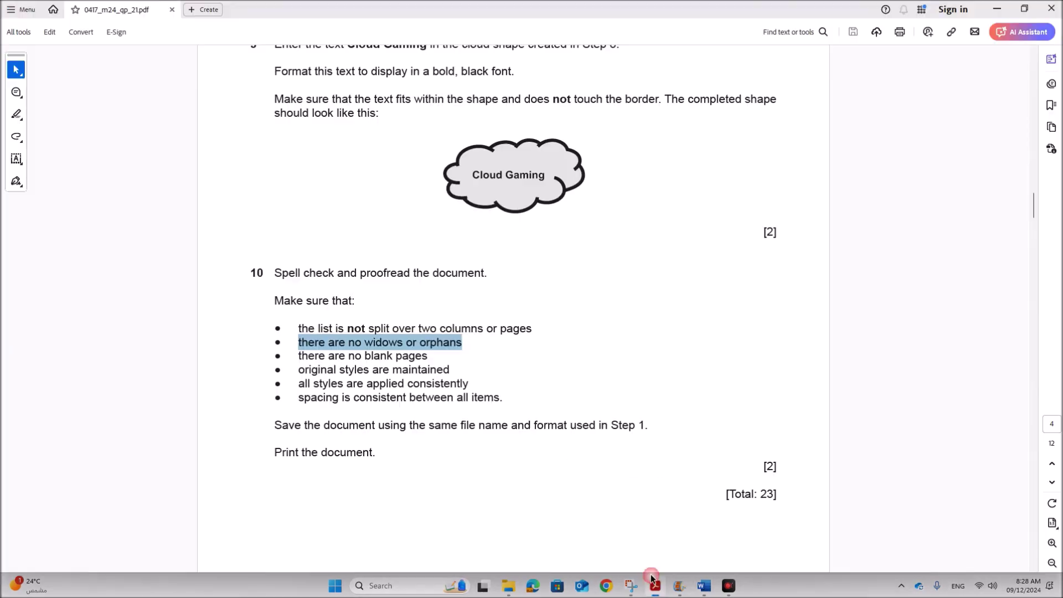
pyautogui.click(342, 371)
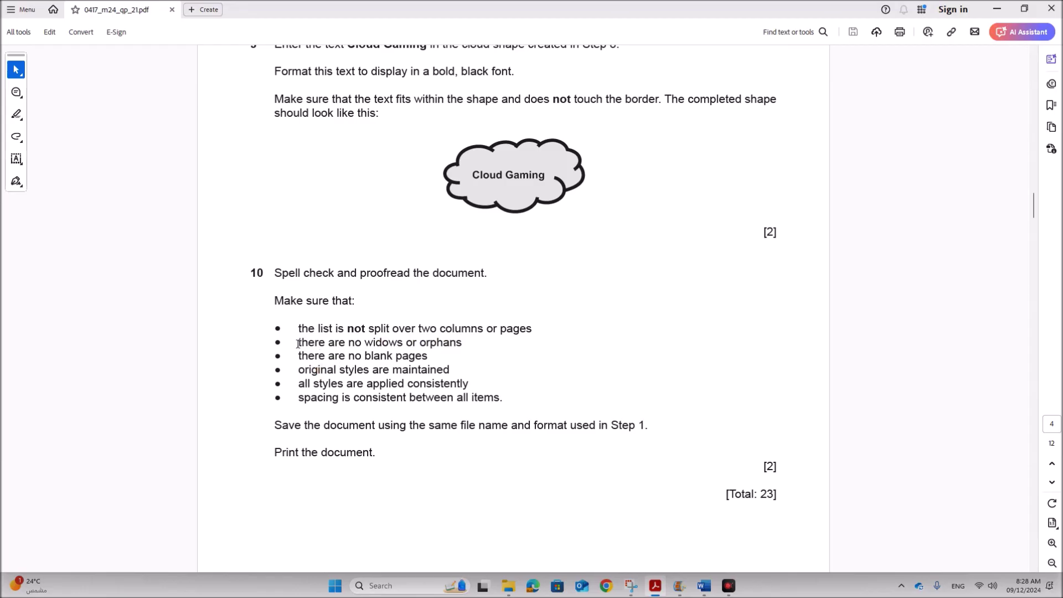
pyautogui.moveTo(297, 344); pyautogui.dragTo(470, 344)
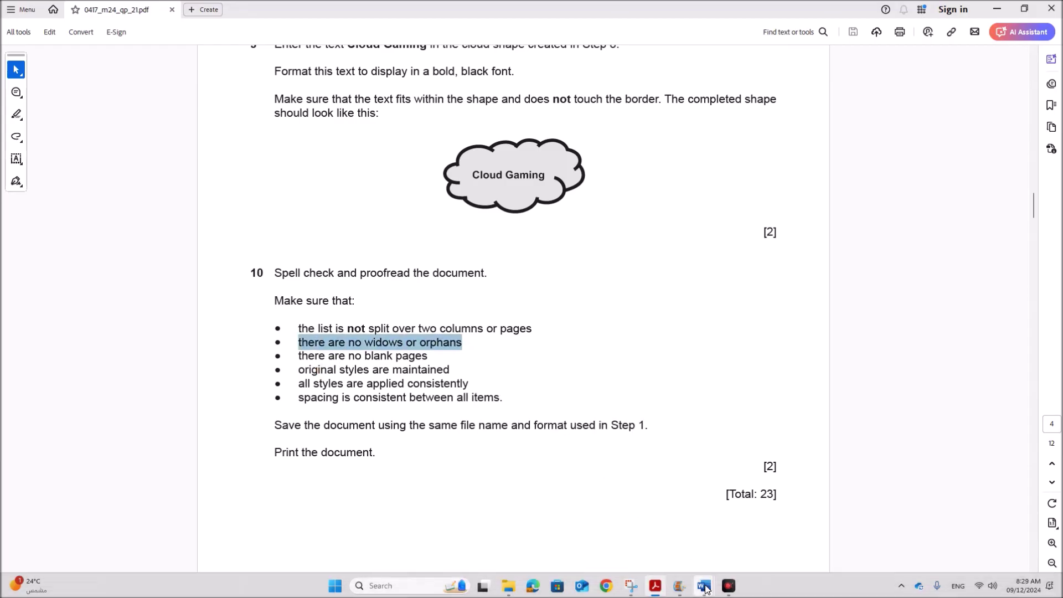
pyautogui.moveTo(705, 588)
pyautogui.click(777, 546)
pyautogui.scroll(-3, 501, 383)
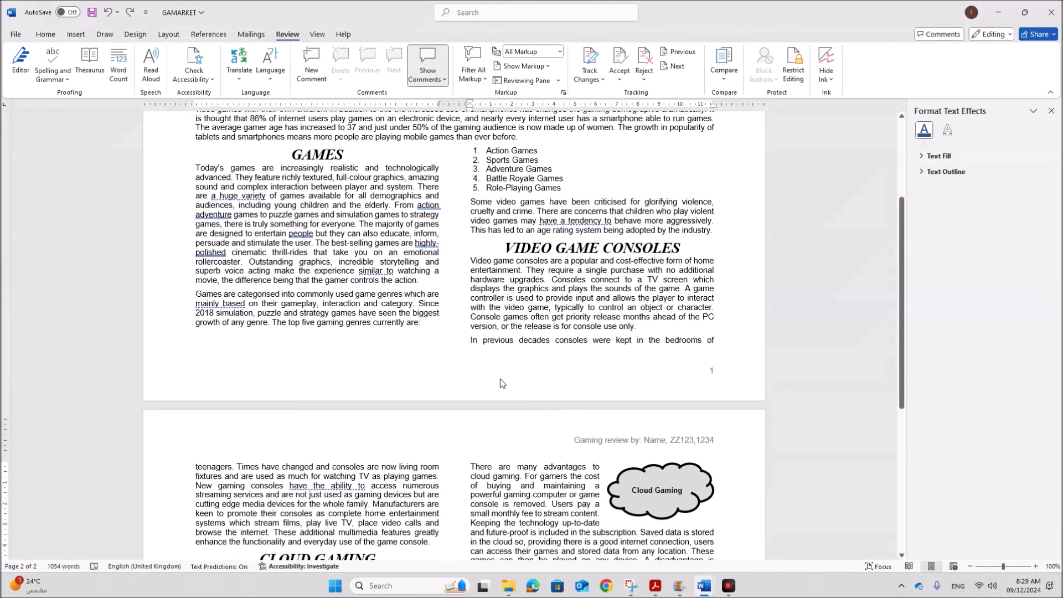
pyautogui.moveTo(465, 341); pyautogui.dragTo(709, 352)
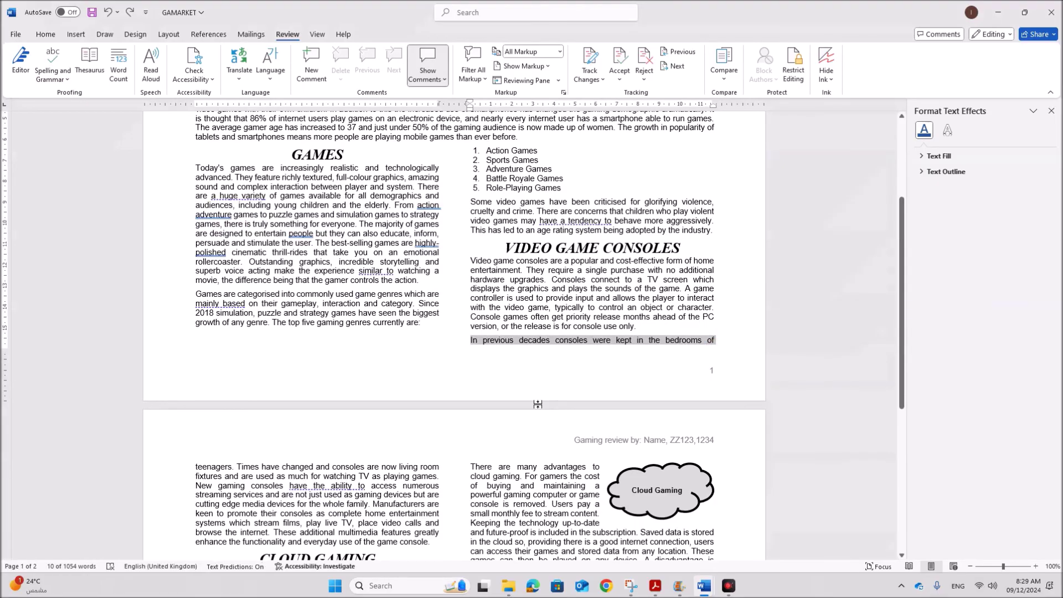
pyautogui.scroll(5, 540, 416)
pyautogui.scroll(-5, 540, 416)
pyautogui.scroll(5, 540, 417)
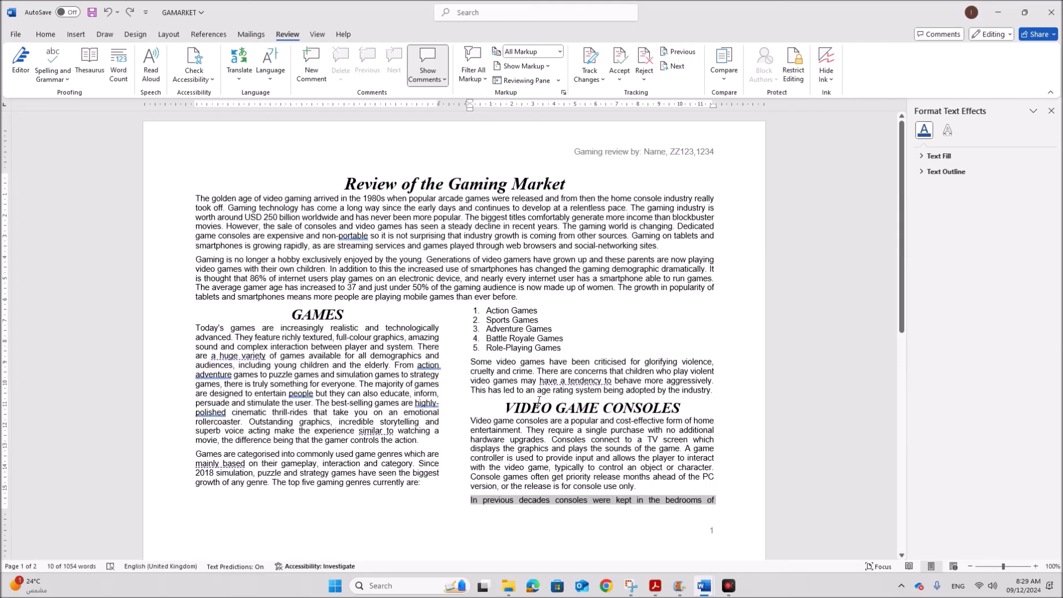
# Select all text and tick Widow/Orphan control under Paragraph's Line and Page Breaks.
pyautogui.click(427, 432)
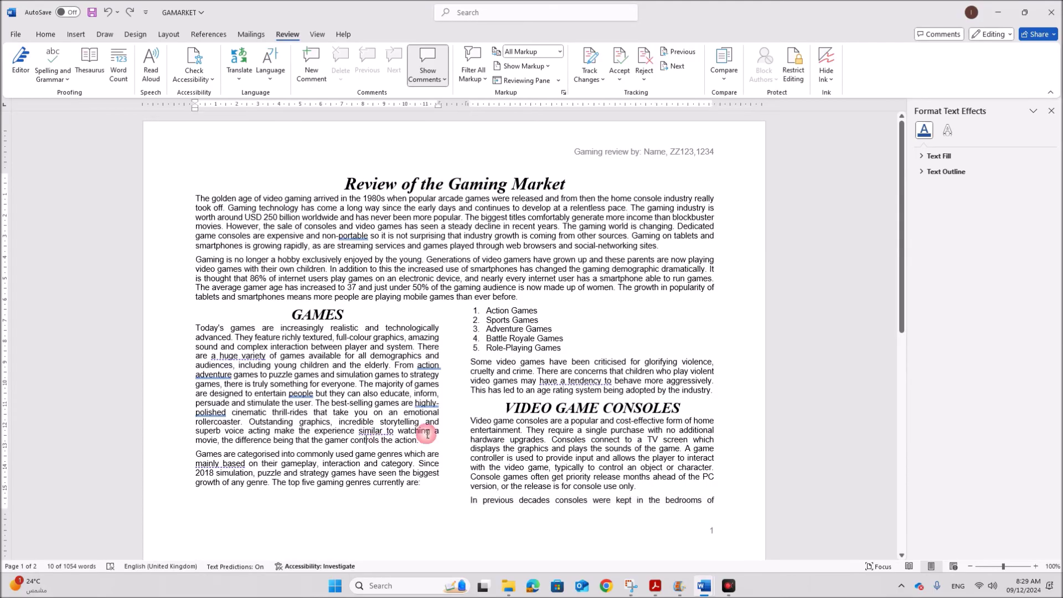
pyautogui.hotkey('ctrl', 'a')
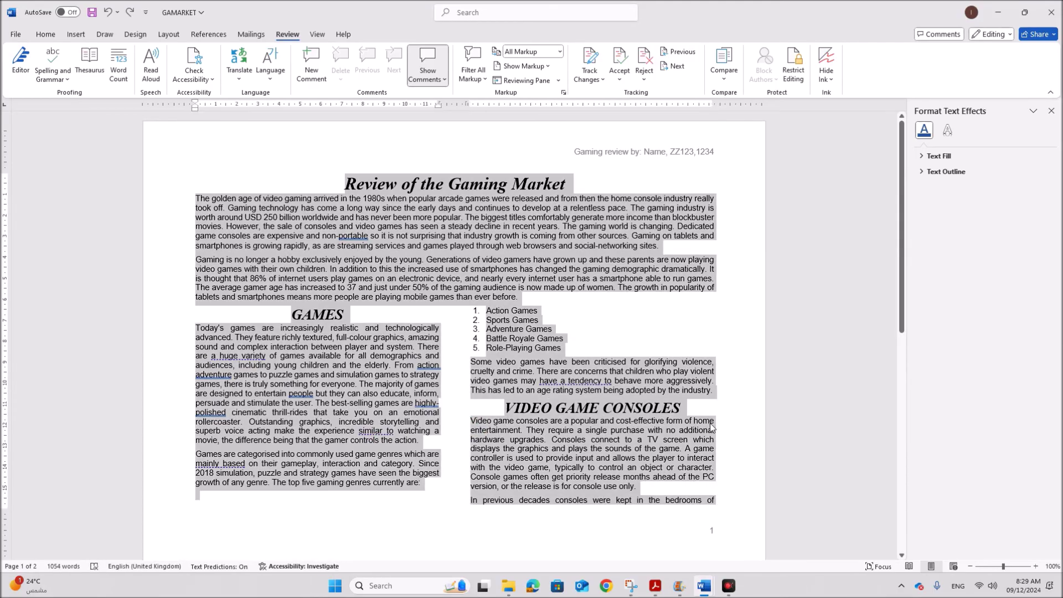
pyautogui.rightClick(456, 207)
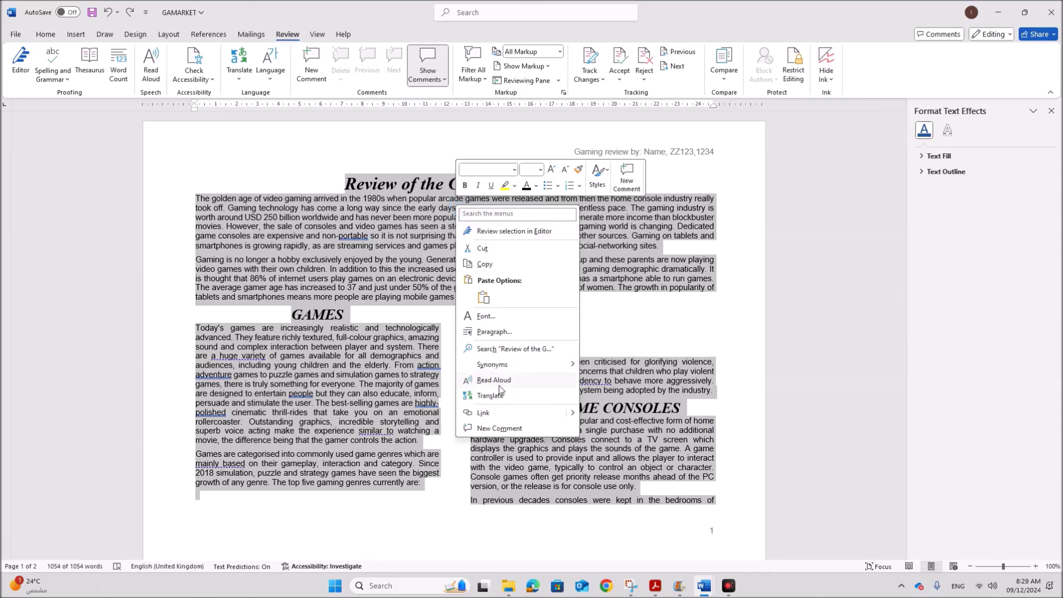
pyautogui.click(498, 334)
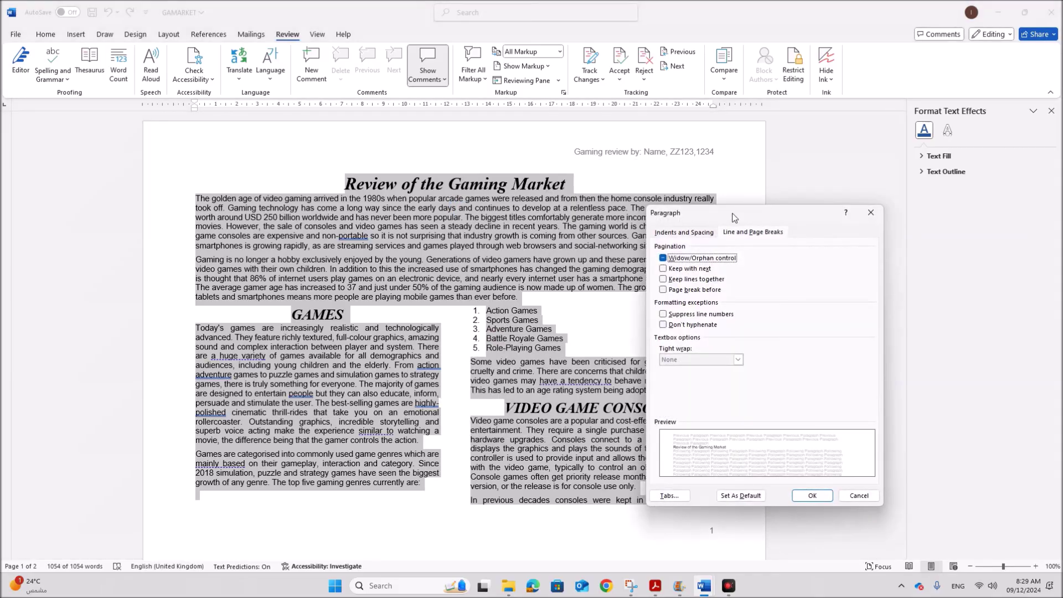
pyautogui.moveTo(720, 214); pyautogui.dragTo(410, 185)
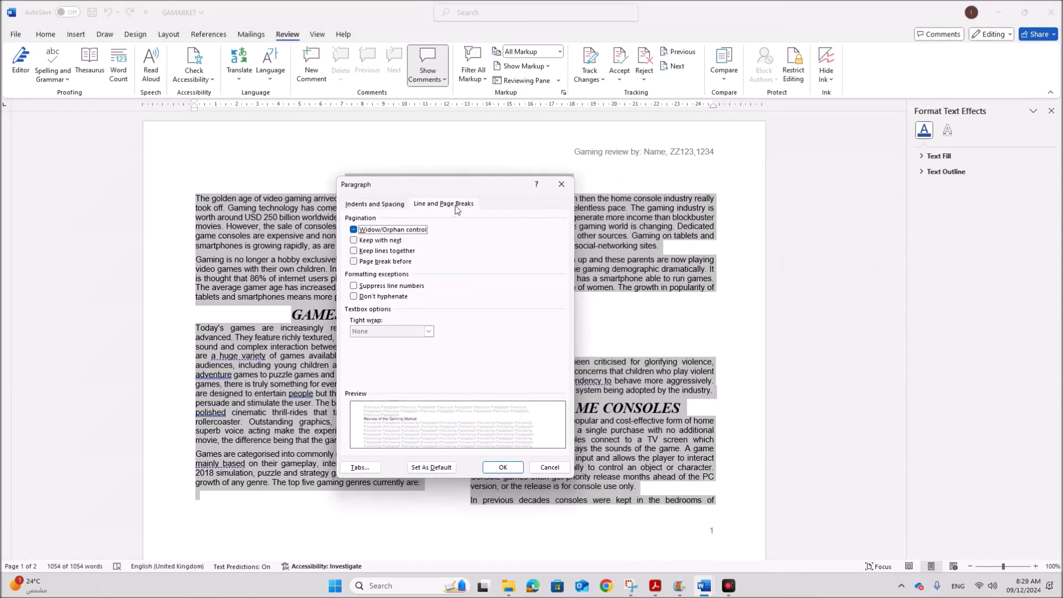
pyautogui.click(391, 205)
pyautogui.click(441, 205)
pyautogui.click(353, 230)
pyautogui.click(511, 469)
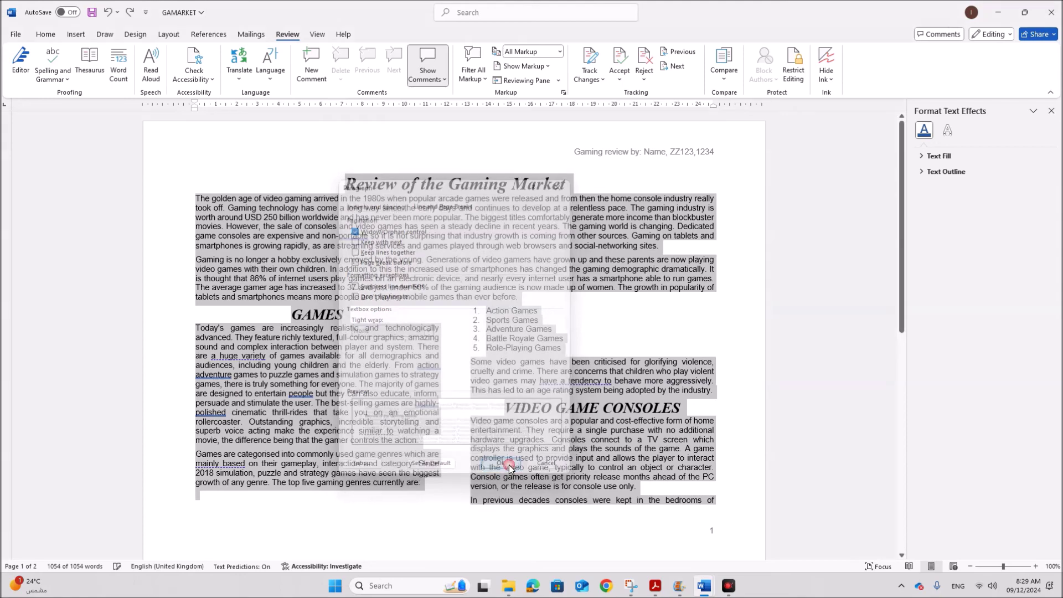
pyautogui.scroll(-10, 630, 478)
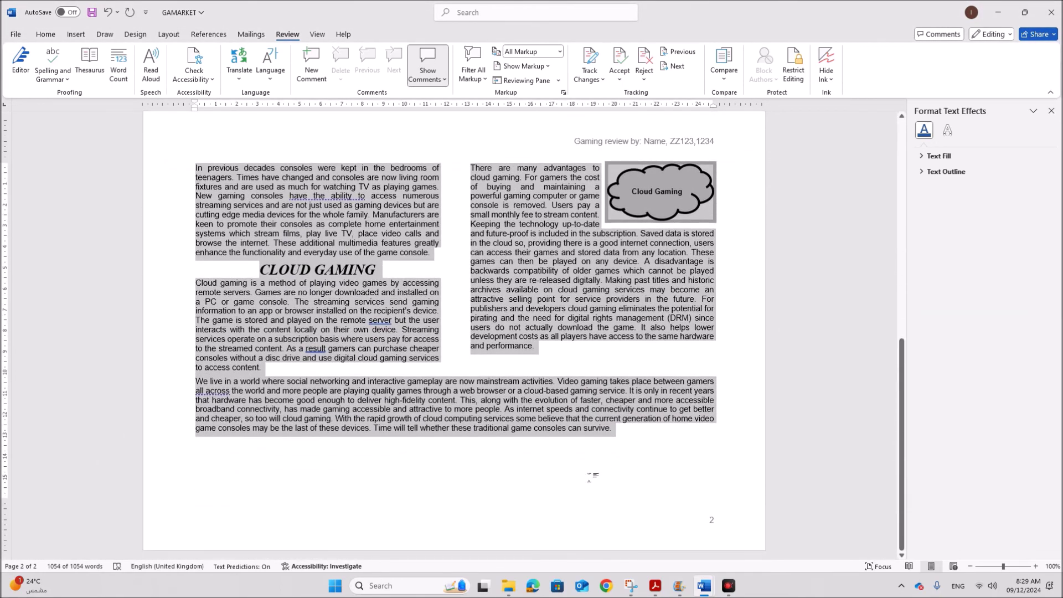
pyautogui.moveTo(655, 586)
pyautogui.click(646, 552)
pyautogui.click(529, 426)
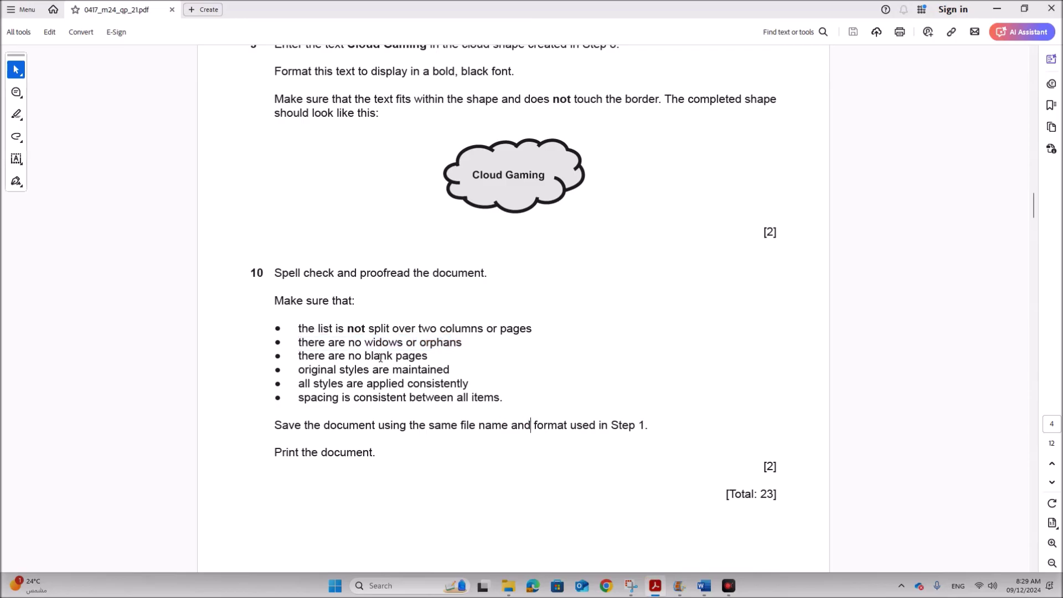
pyautogui.moveTo(300, 371); pyautogui.dragTo(450, 371)
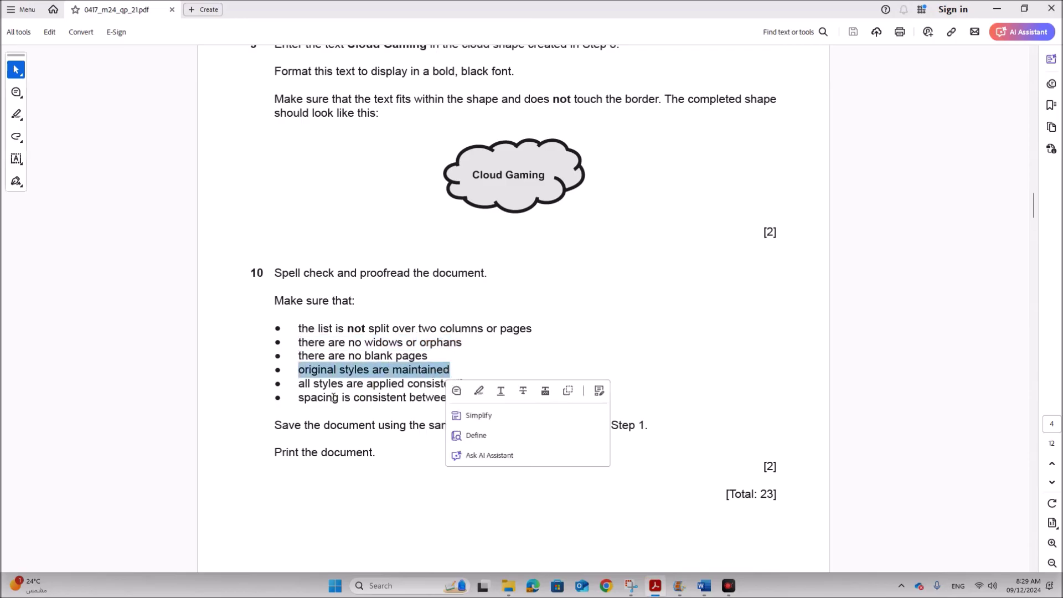
pyautogui.click(386, 394)
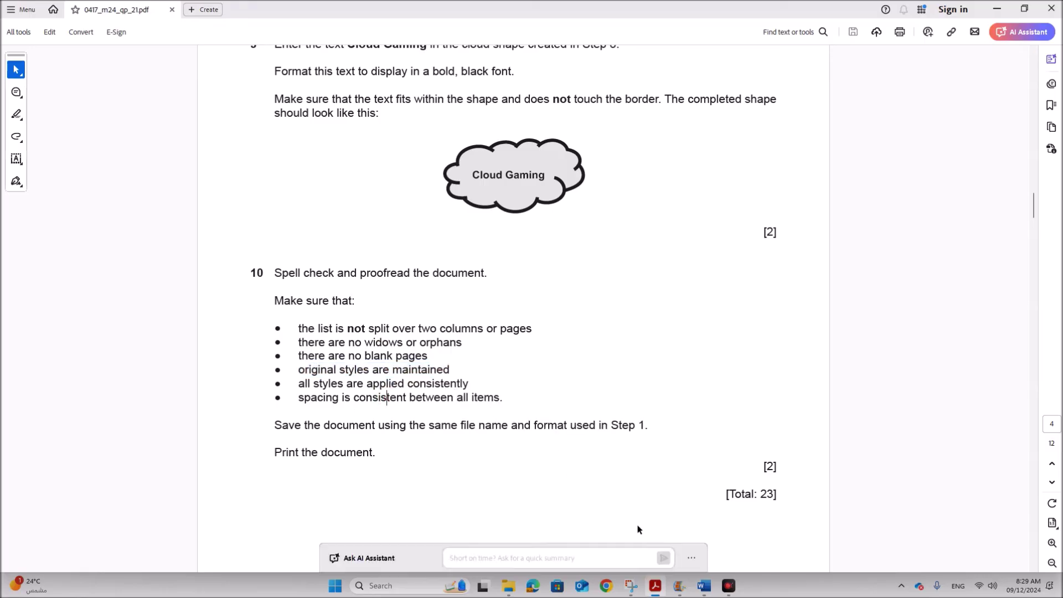
pyautogui.moveTo(710, 582)
pyautogui.click(762, 527)
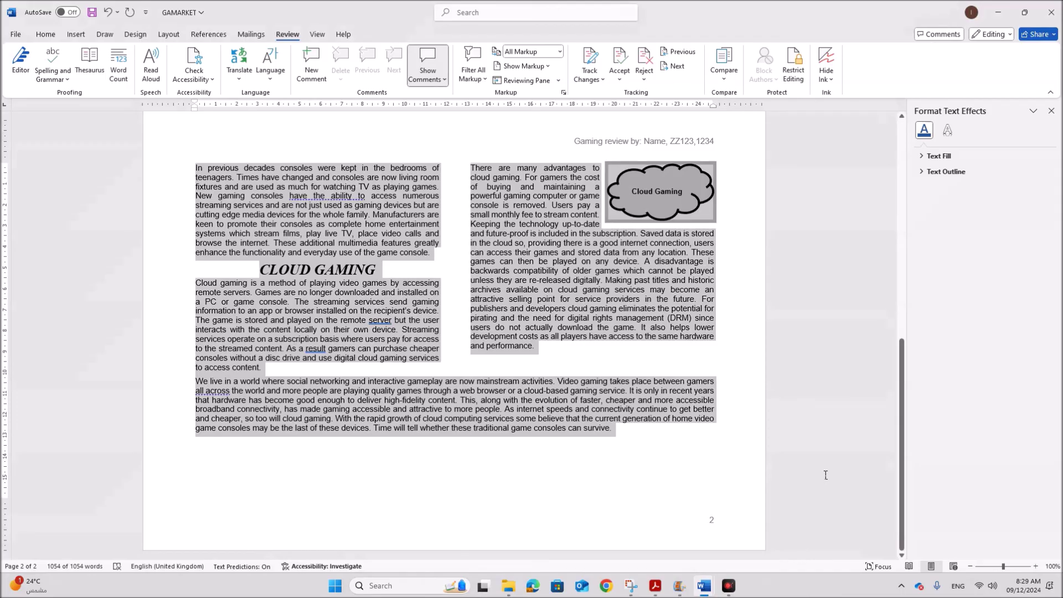
pyautogui.click(825, 475)
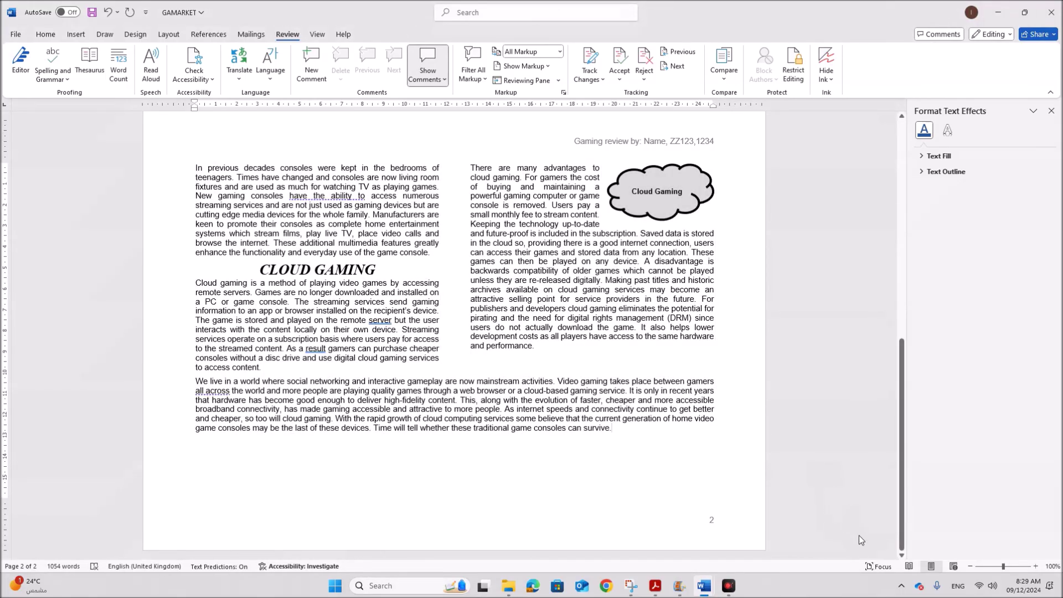
pyautogui.click(972, 567)
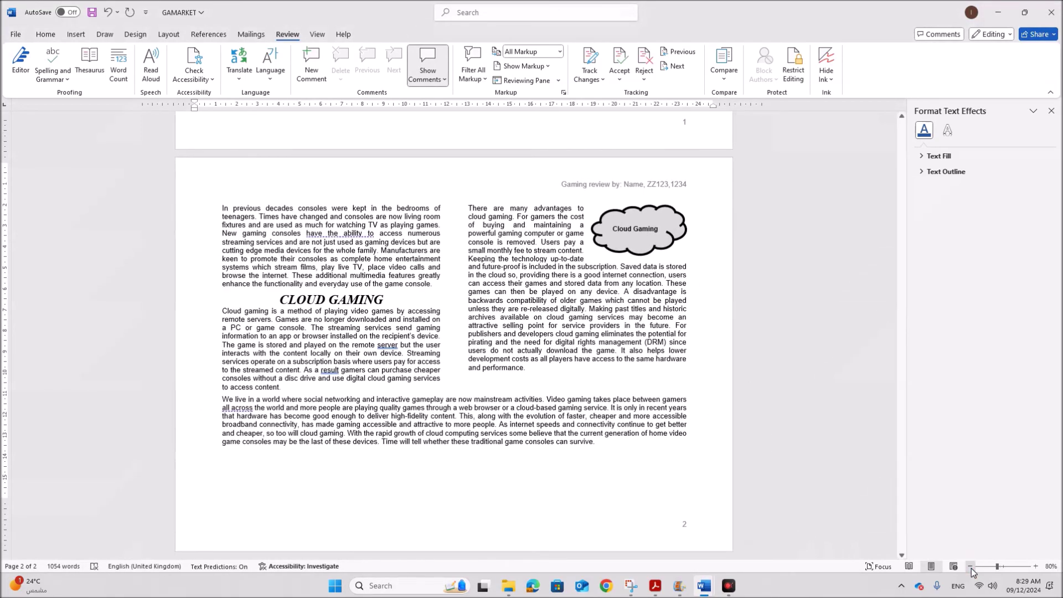
pyautogui.click(971, 567)
pyautogui.click(971, 567)
pyautogui.click(971, 566)
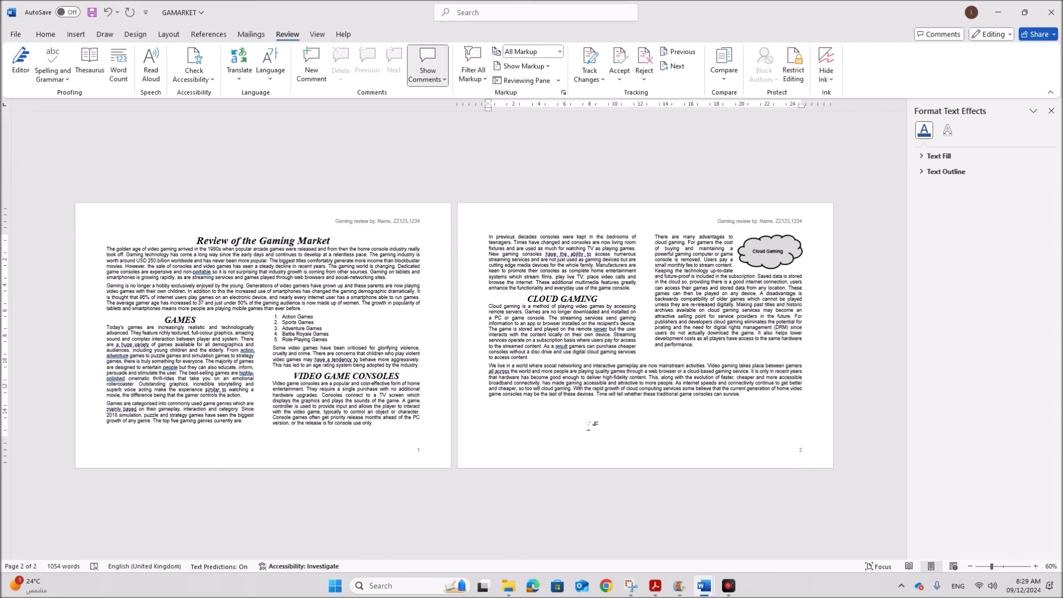
pyautogui.click(655, 586)
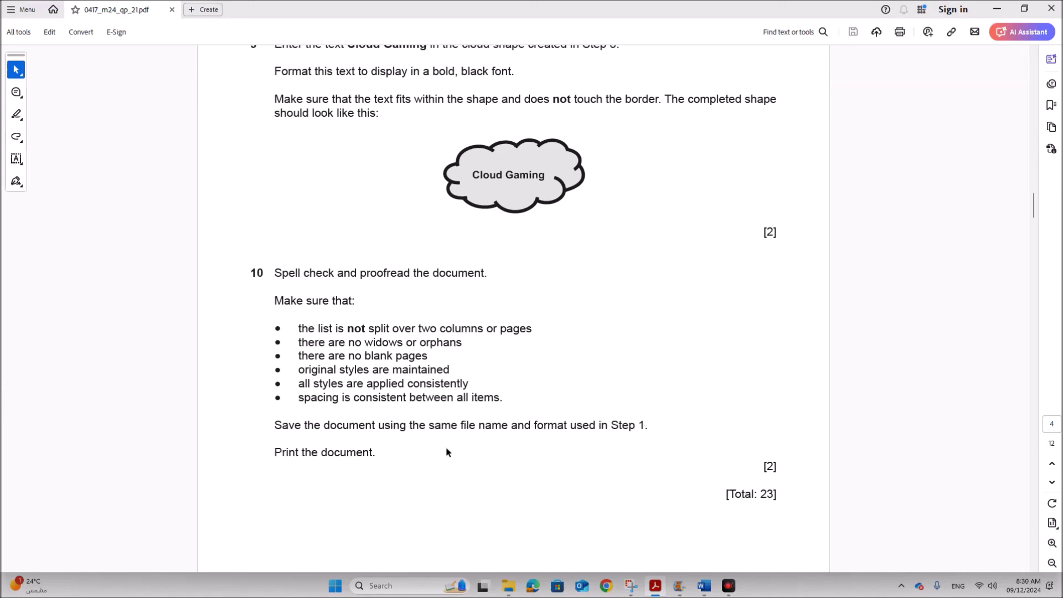
pyautogui.moveTo(704, 586)
pyautogui.click(736, 548)
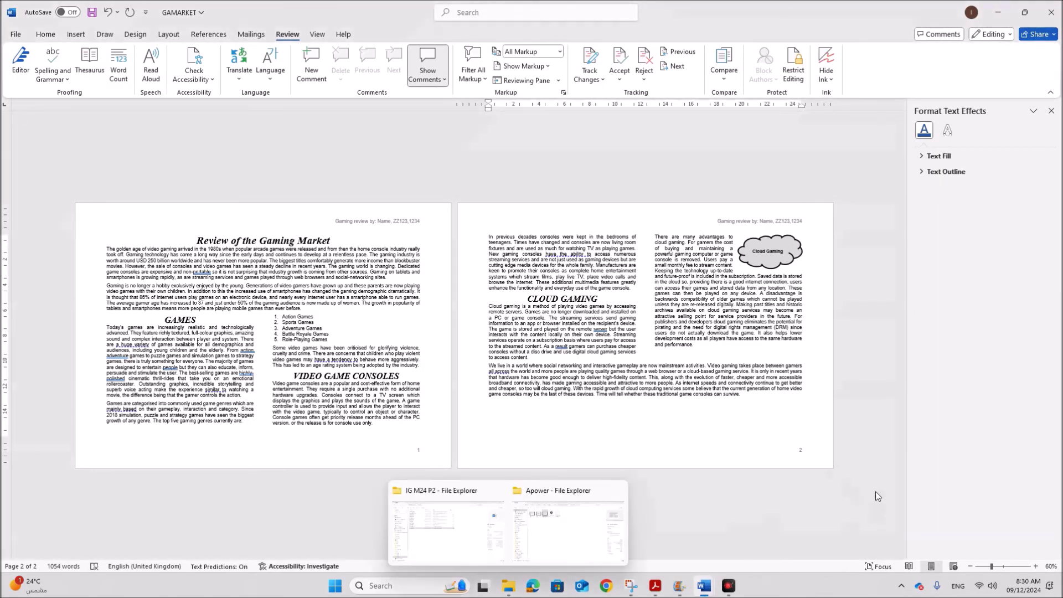
pyautogui.click(92, 15)
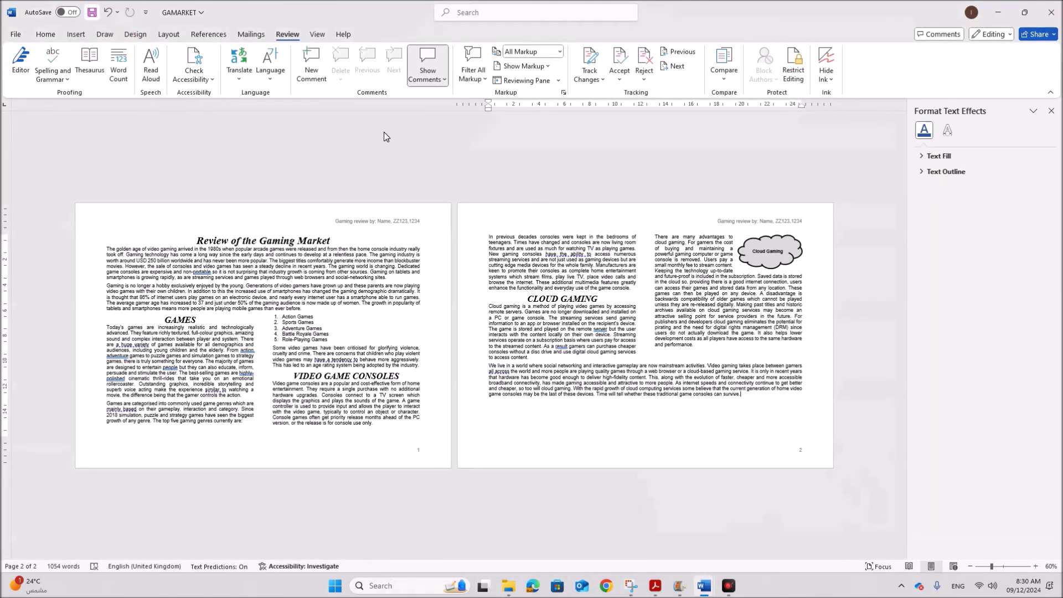
# Print the two-page GAMARKET review from the File > Print view.
pyautogui.click(16, 35)
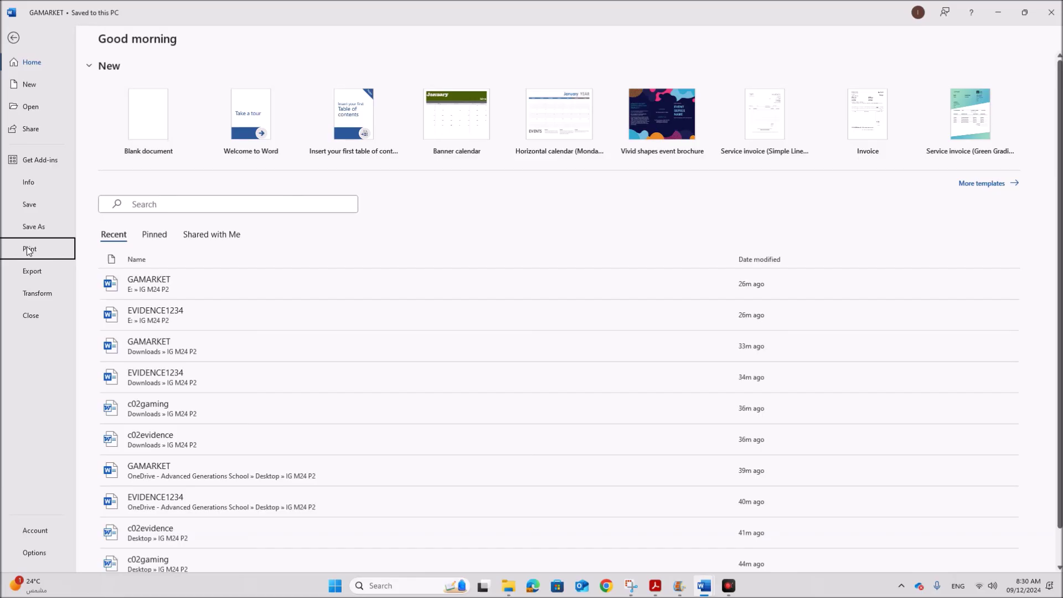
pyautogui.click(41, 253)
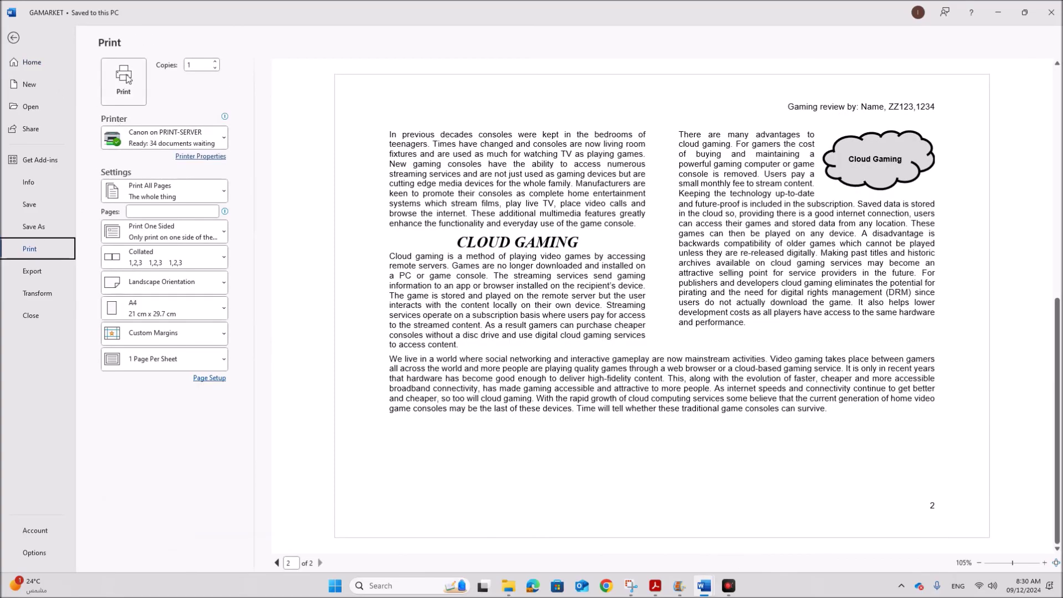
pyautogui.click(13, 37)
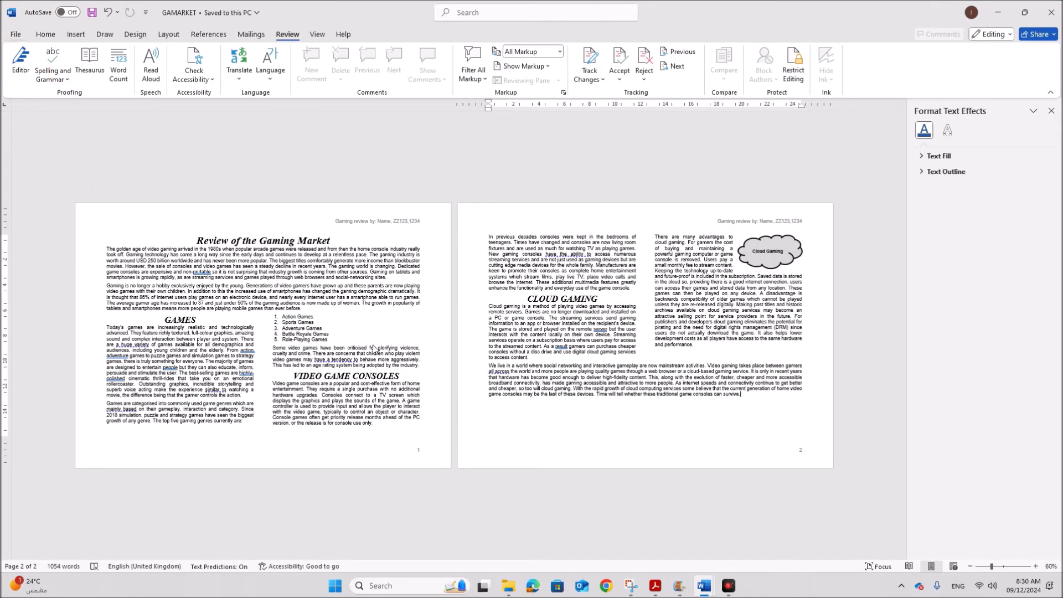
pyautogui.click(562, 407)
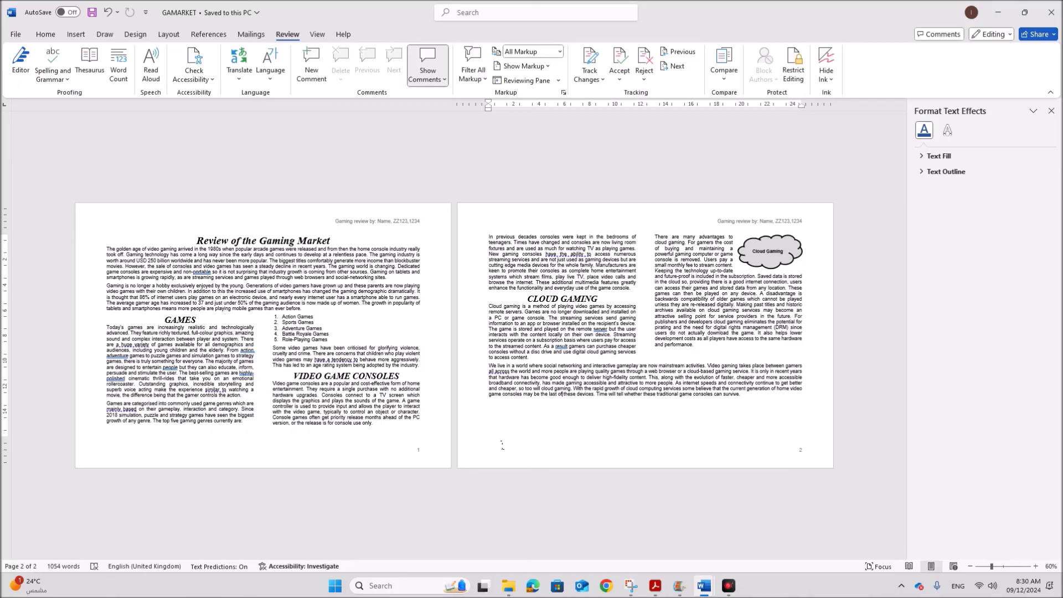
# Go back to the exam paper in Acrobat and bring questions 9 and 10 into view.
pyautogui.click(655, 586)
pyautogui.scroll(-5, 588, 457)
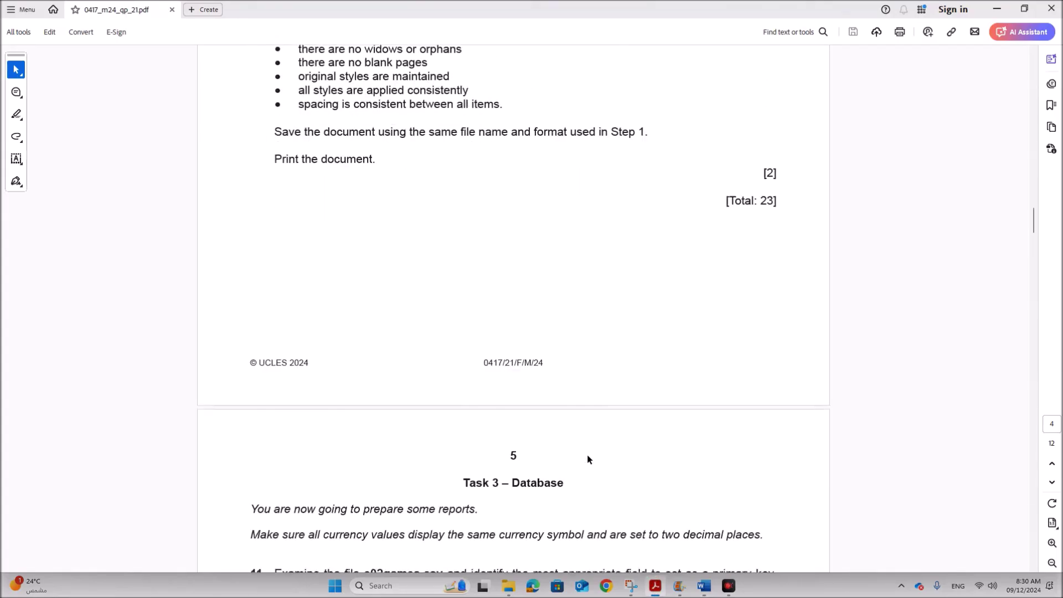
pyautogui.scroll(-3, 588, 459)
pyautogui.scroll(3, 587, 456)
pyautogui.scroll(1, 590, 452)
pyautogui.scroll(-3, 593, 451)
pyautogui.scroll(6, 593, 451)
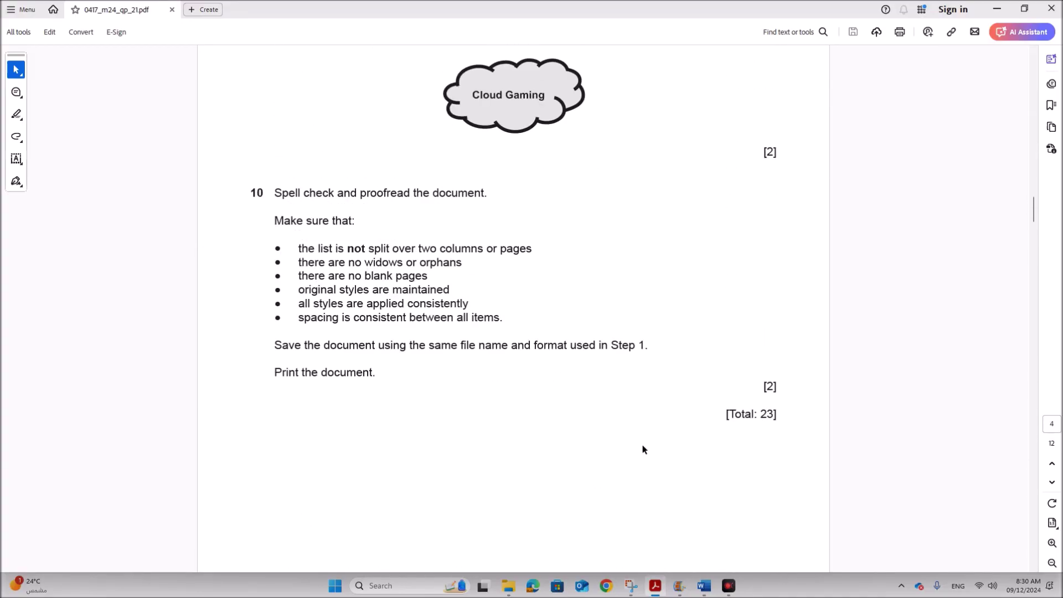
pyautogui.scroll(4, 714, 439)
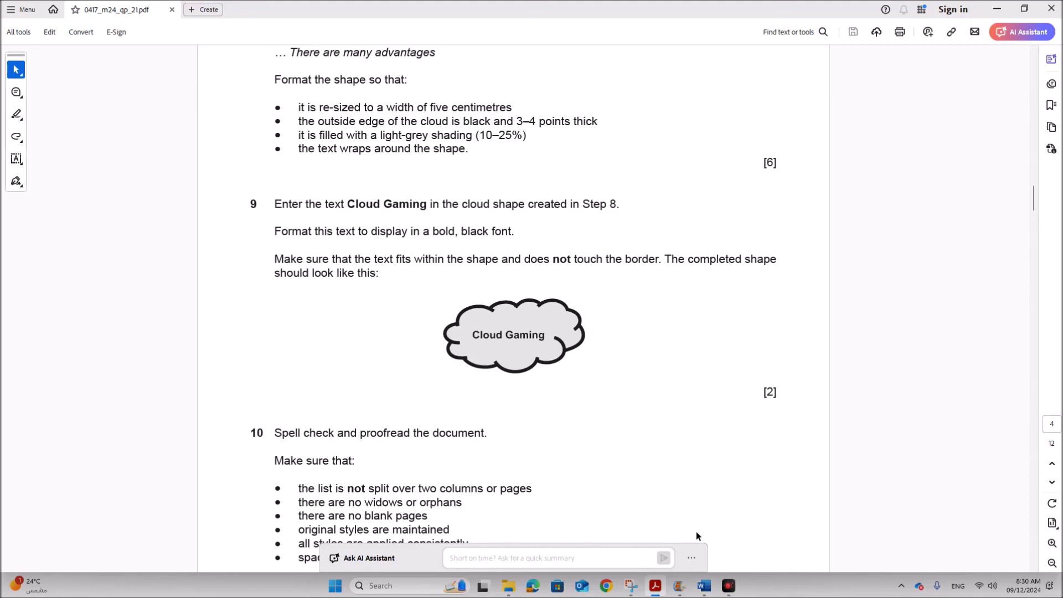